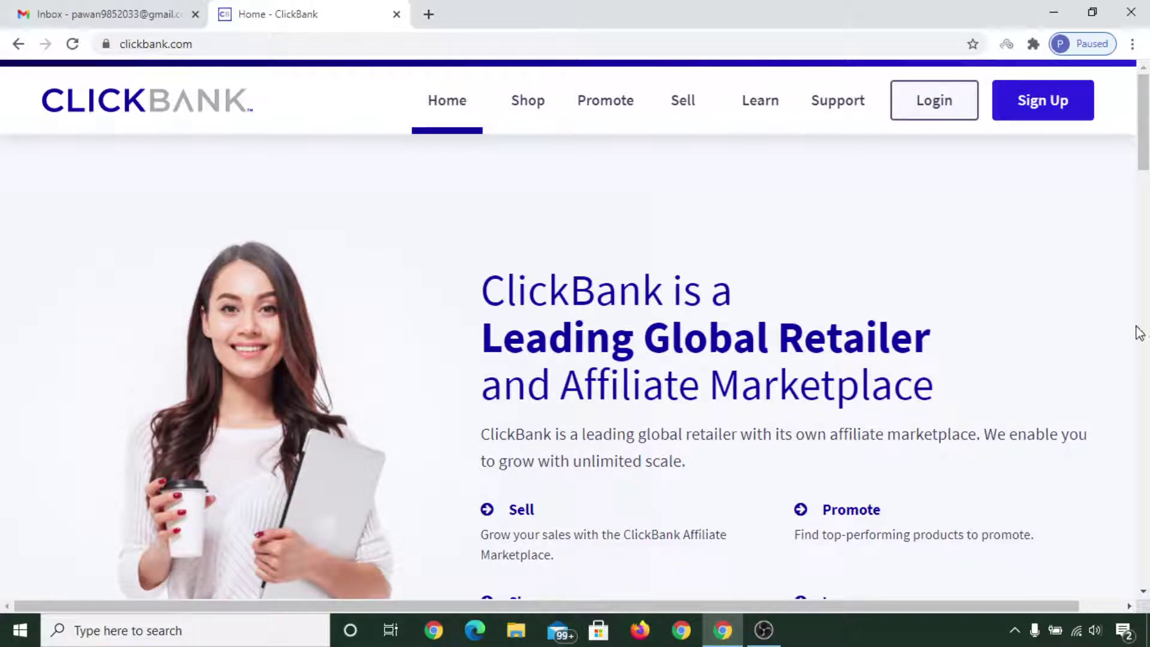
- Begin sign-up with country Nepal and enter the user's first and last name
click(1073, 116)
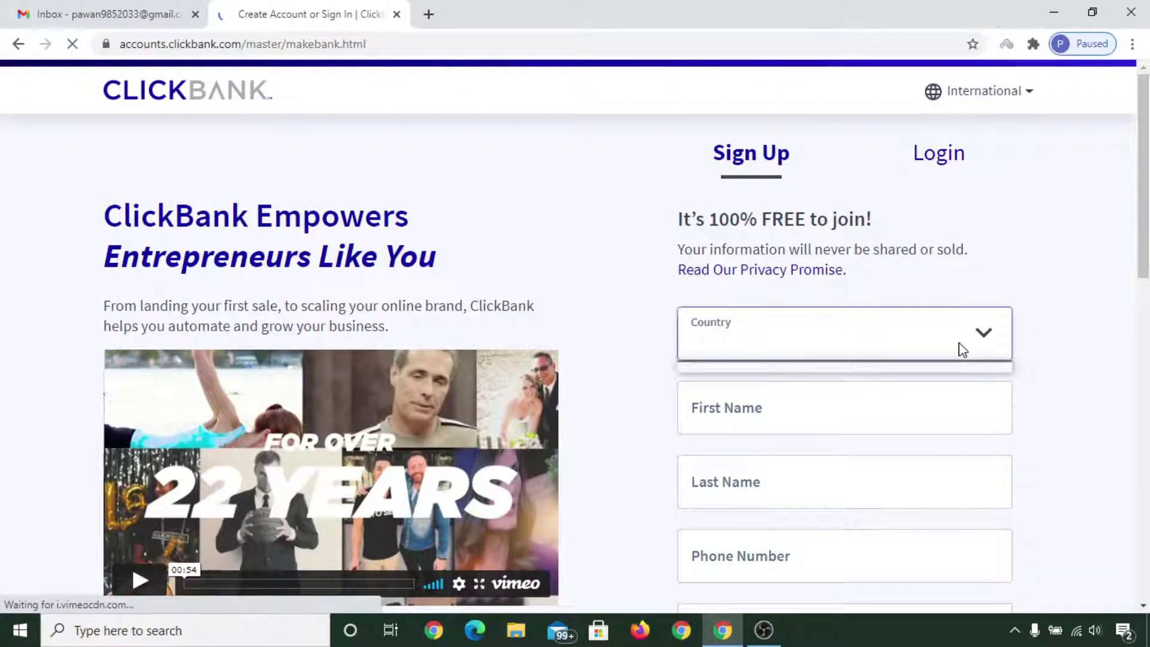
click(963, 350)
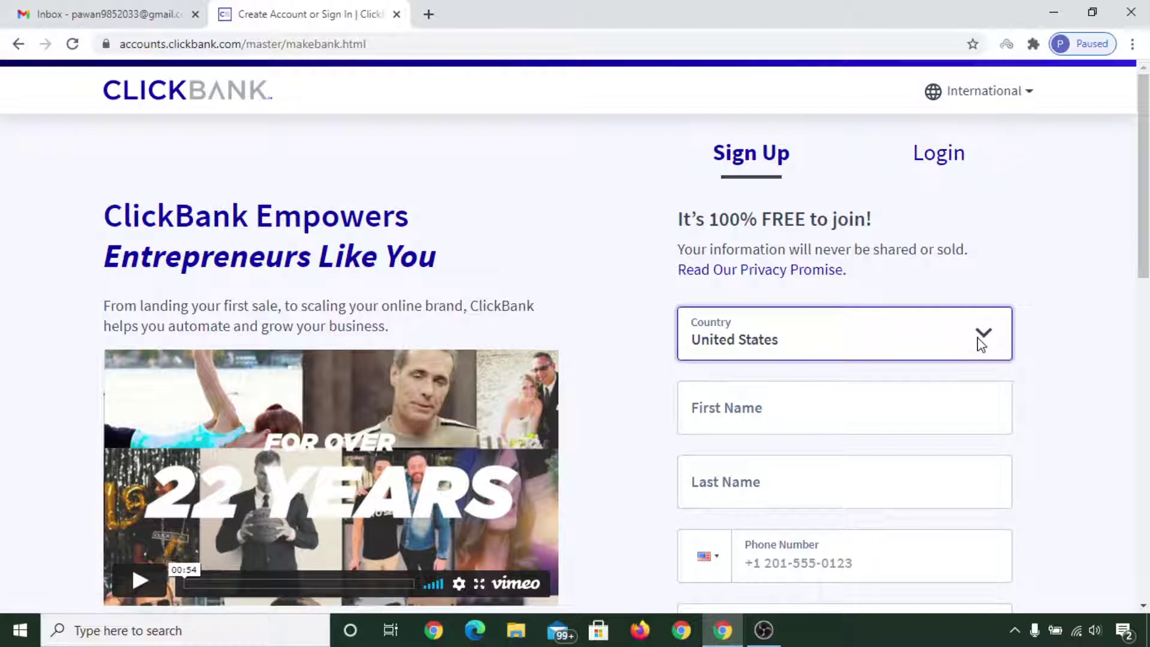
click(982, 345)
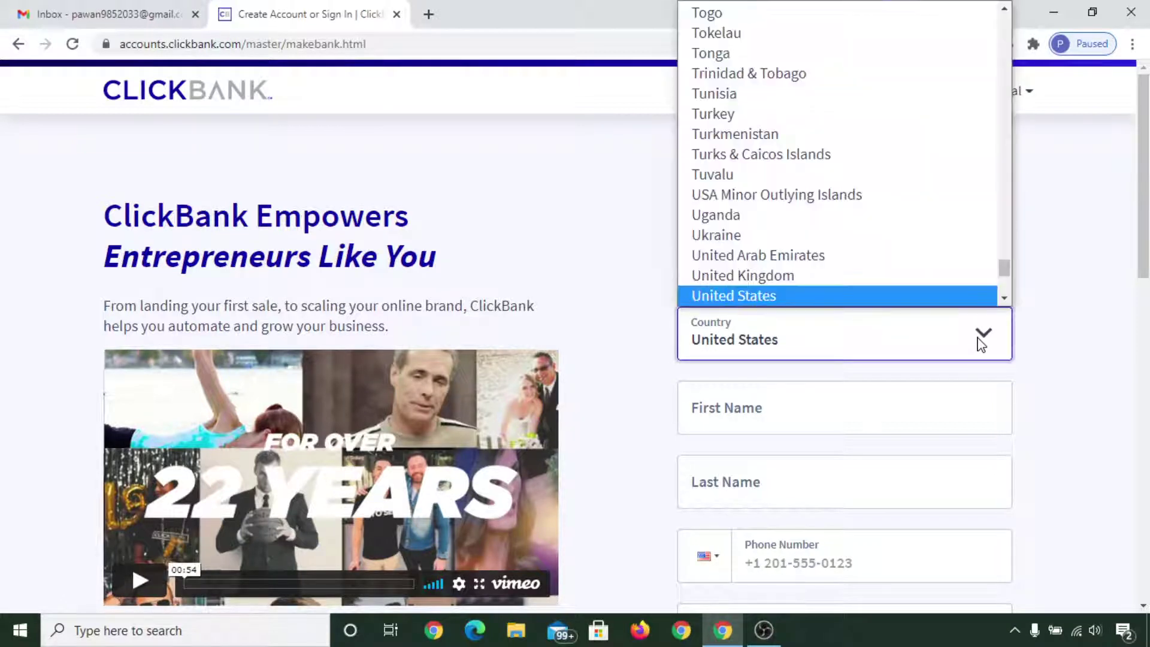
text(netherlands a)
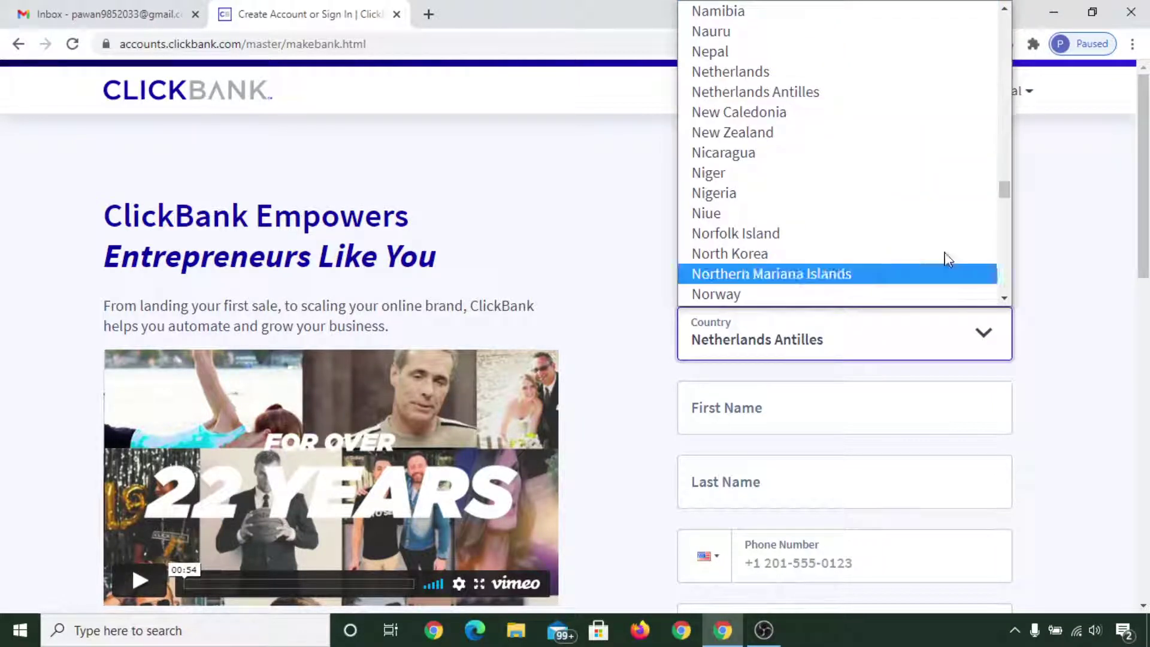
click(817, 51)
click(841, 392)
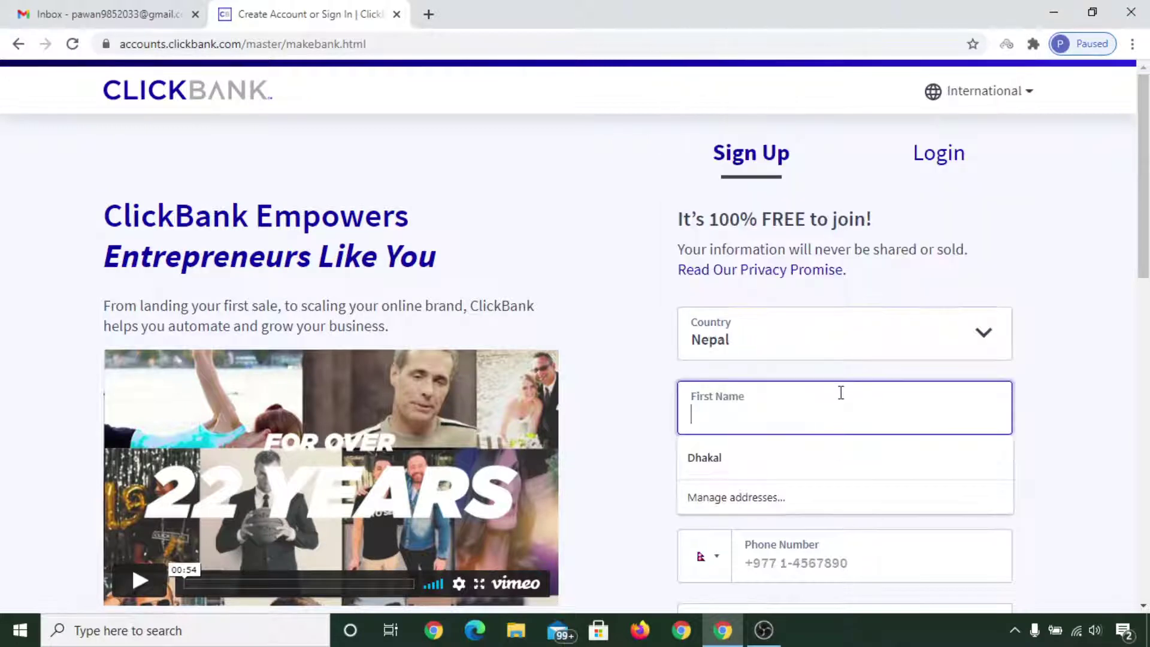
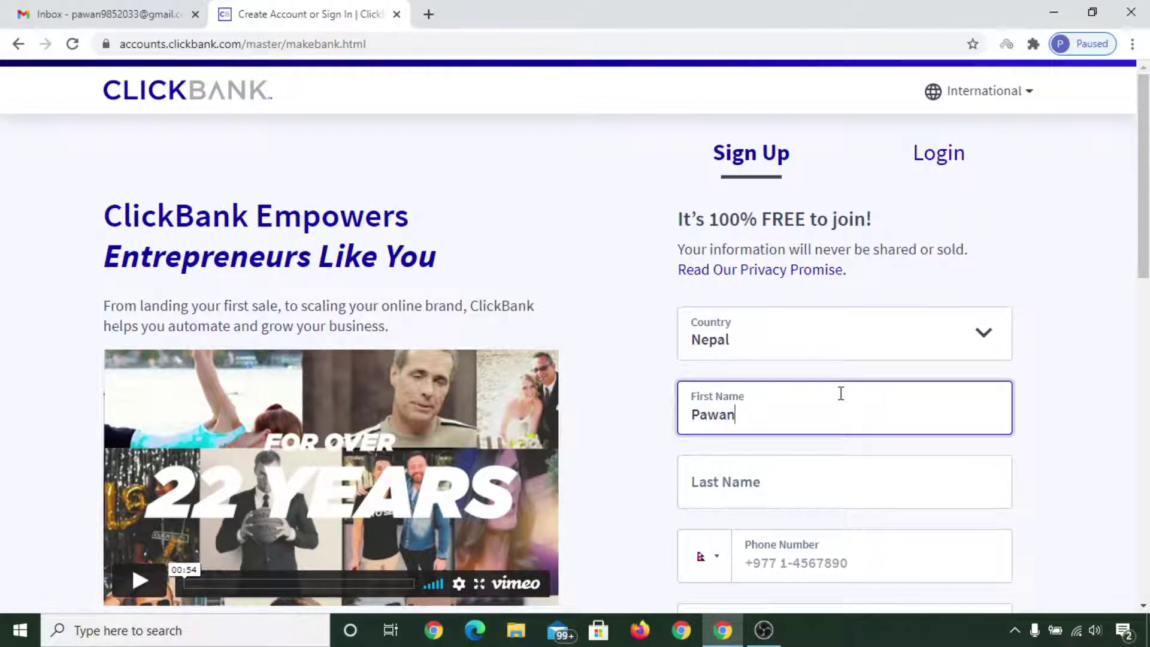
key(Tab)
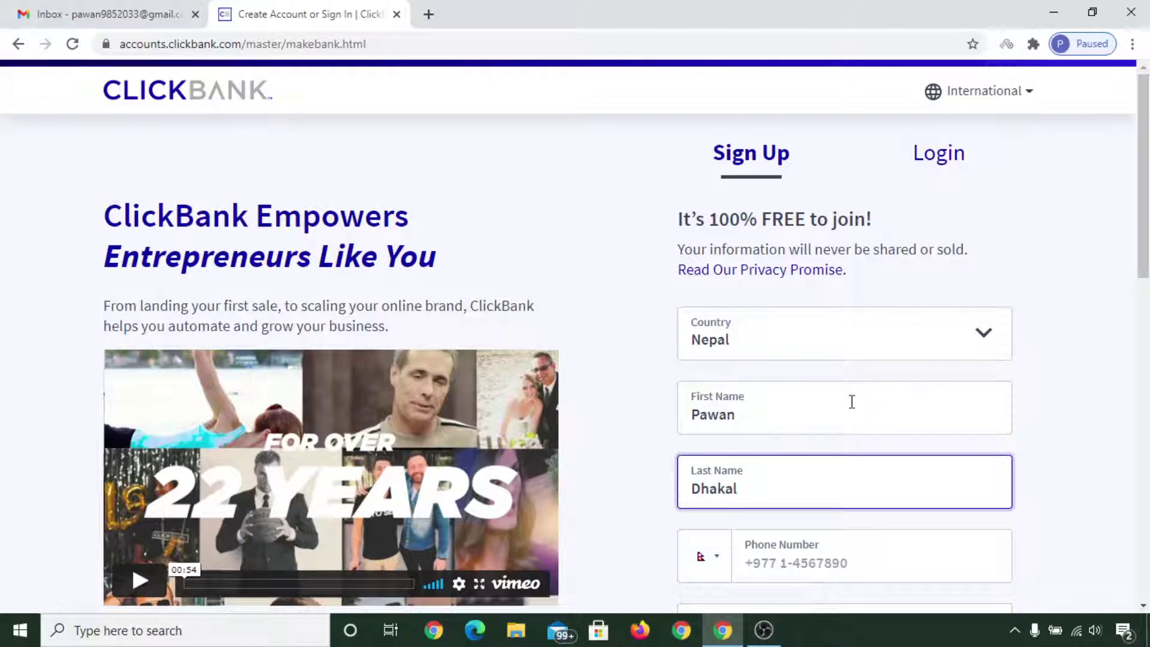
- Enter the user's phone number with the 977 country code, correcting the last digit
scroll(854, 443, down, 1)
click(857, 485)
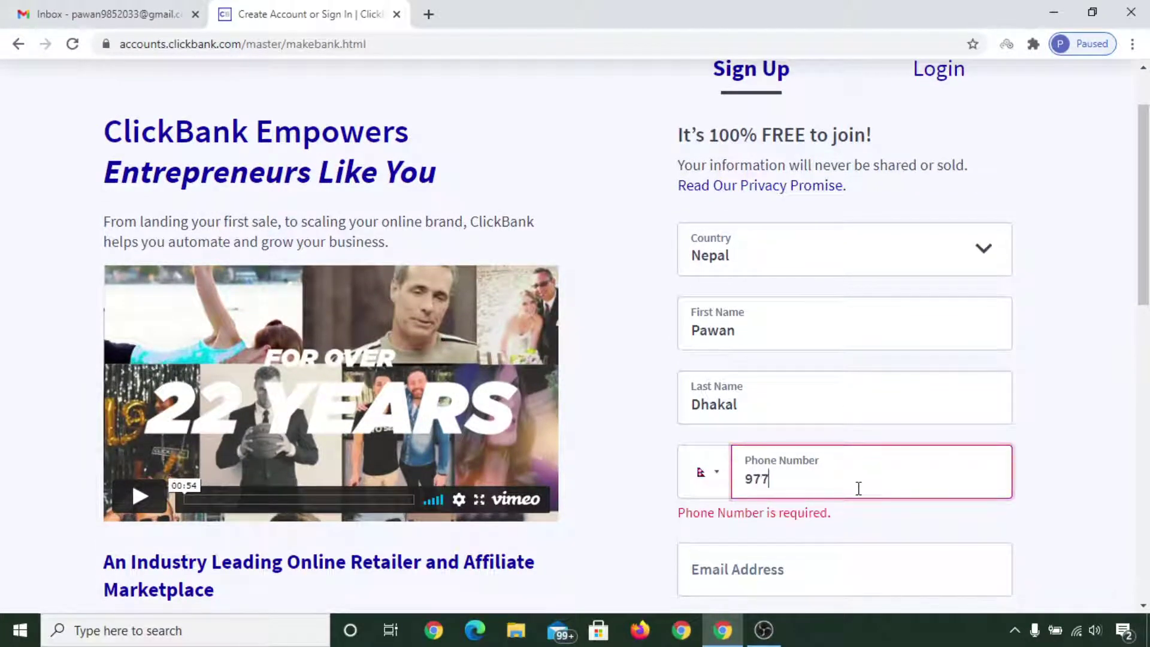
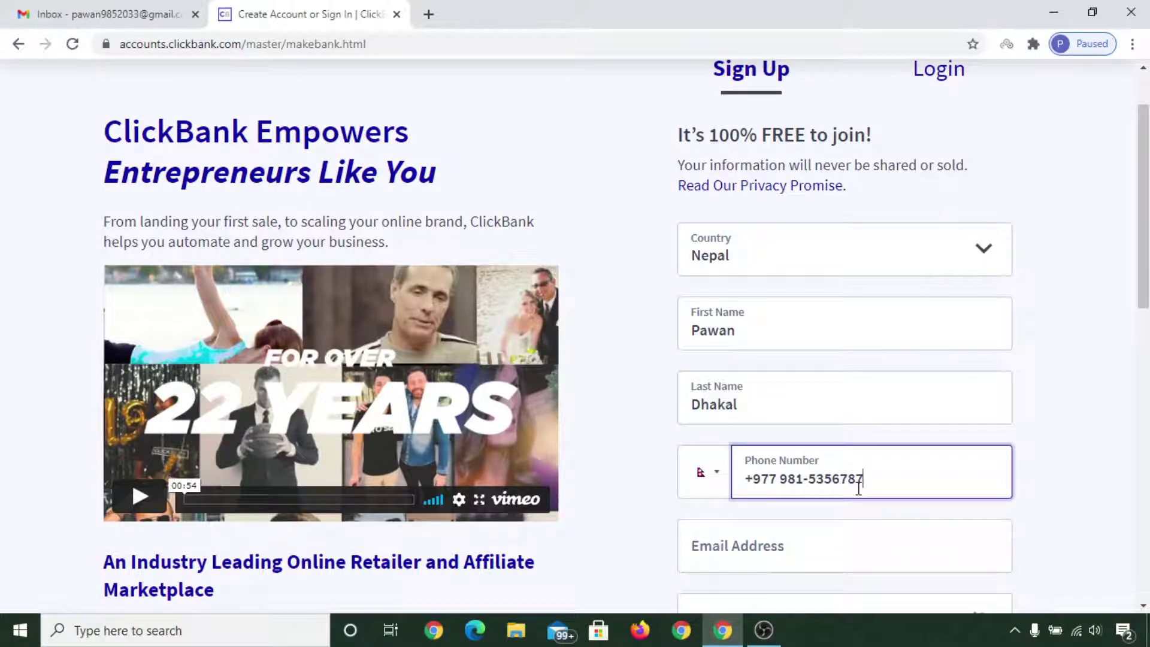
key(BackSpace)
- Paste the account e-mail address and enter a password meeting all requirements
scroll(859, 488, down, 4)
click(815, 309)
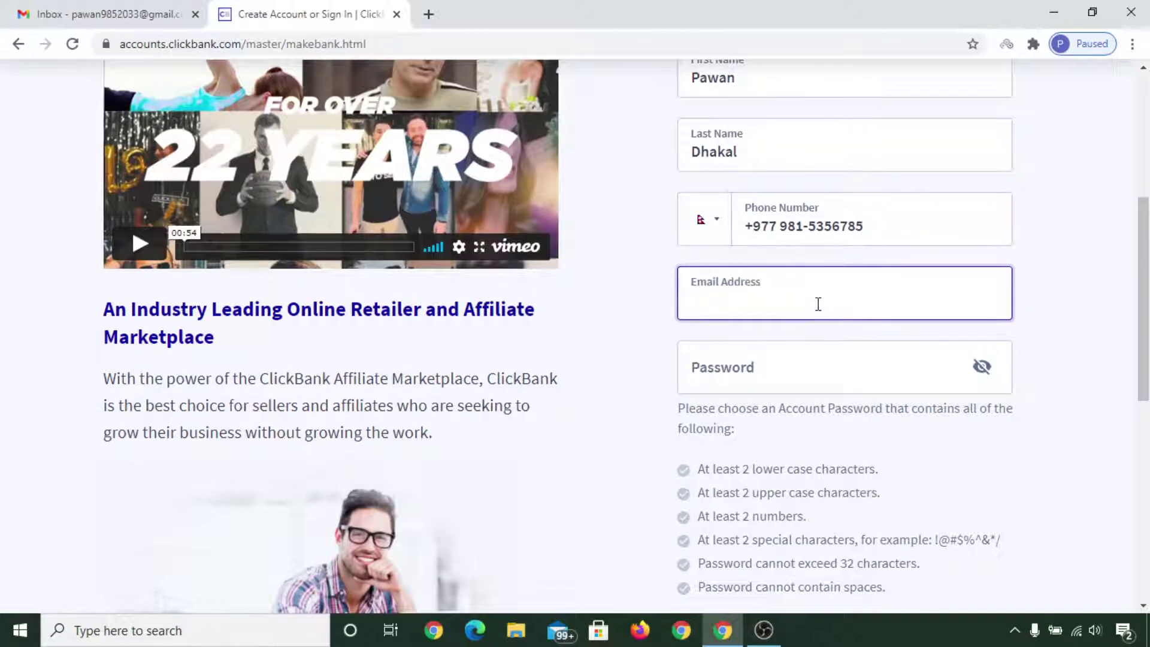
key(ctrl+v)
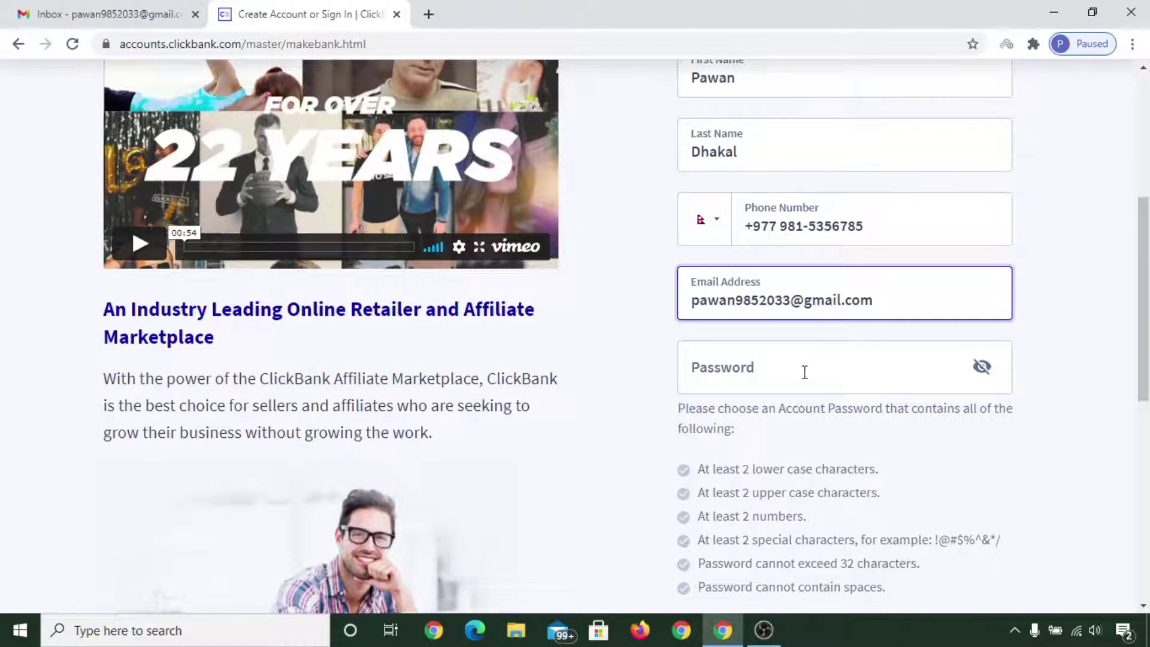
scroll(804, 376, down, 1)
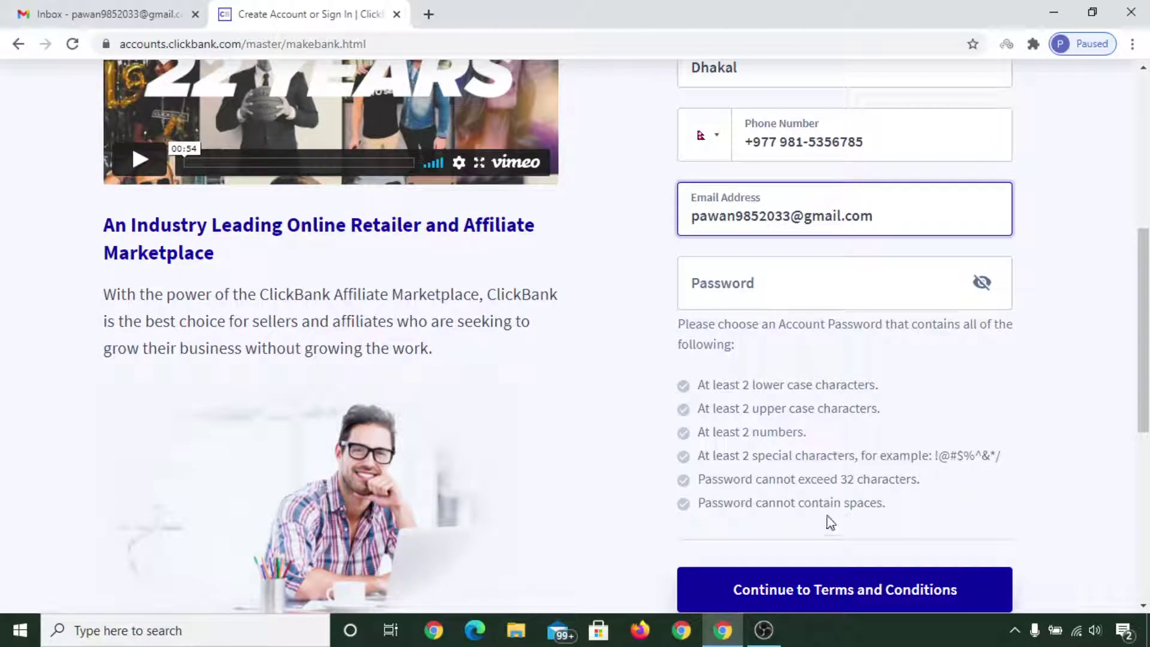
click(747, 283)
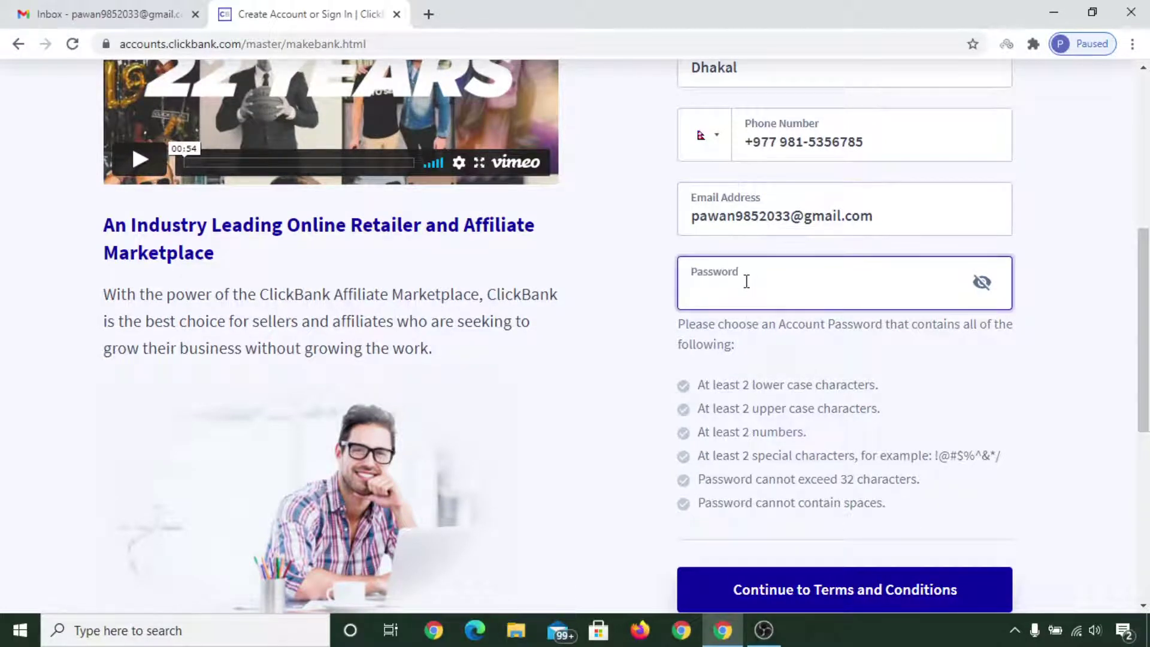
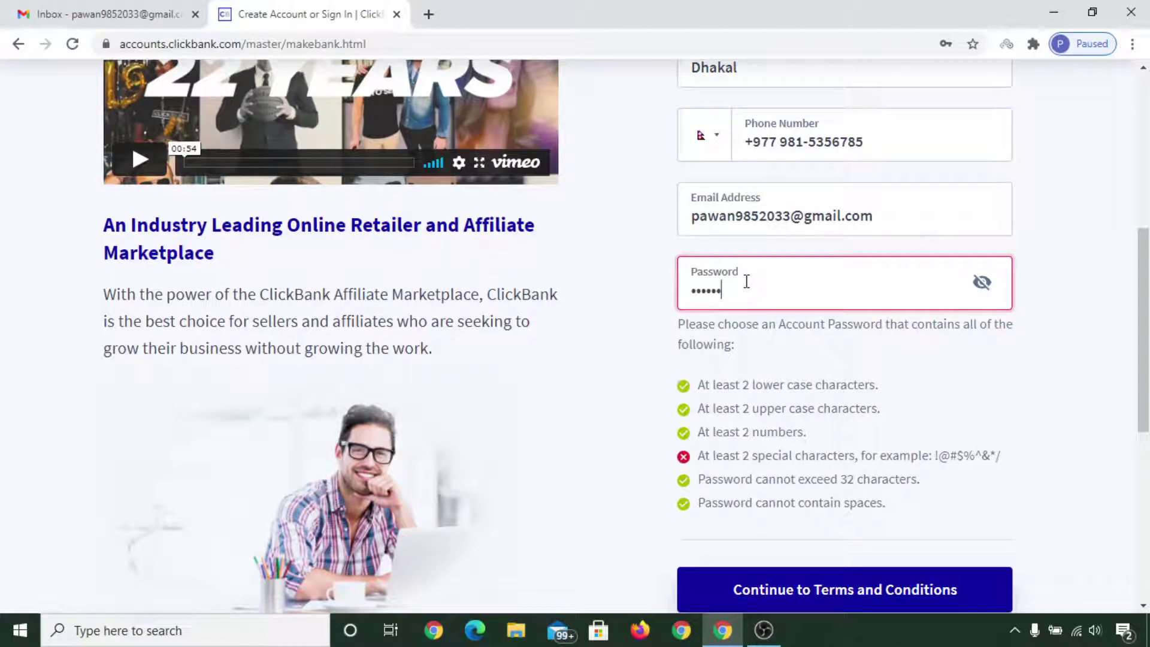
scroll(953, 365, down, 1)
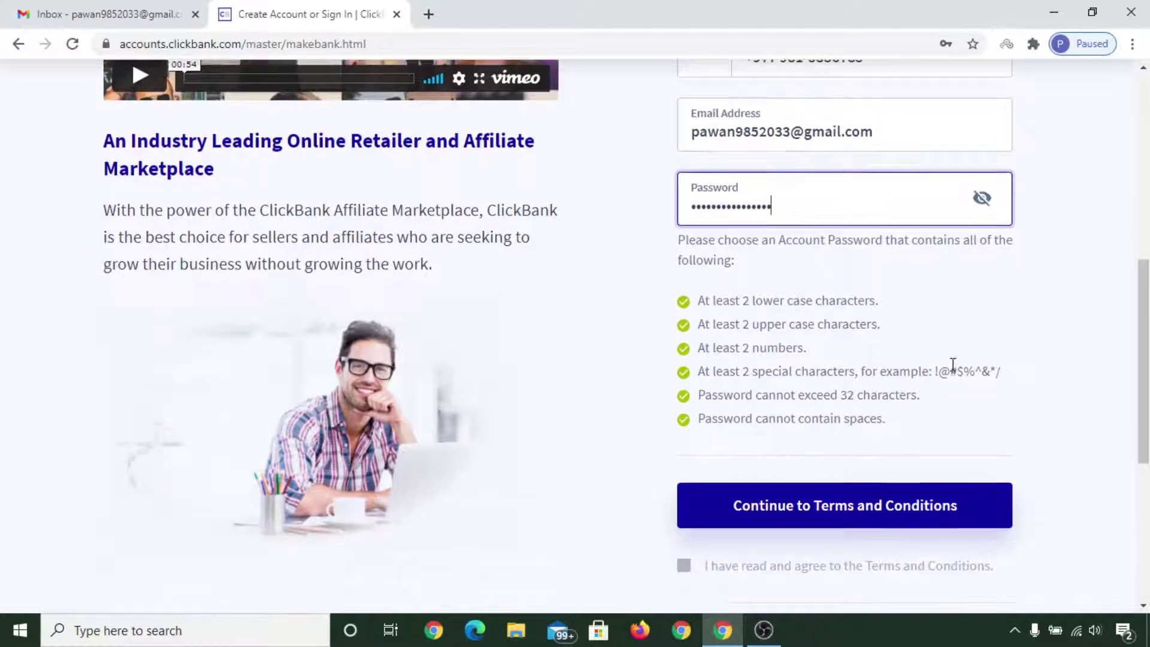
- Accept the Terms and Conditions at the contract's end and submit Join ClickBank!
click(829, 528)
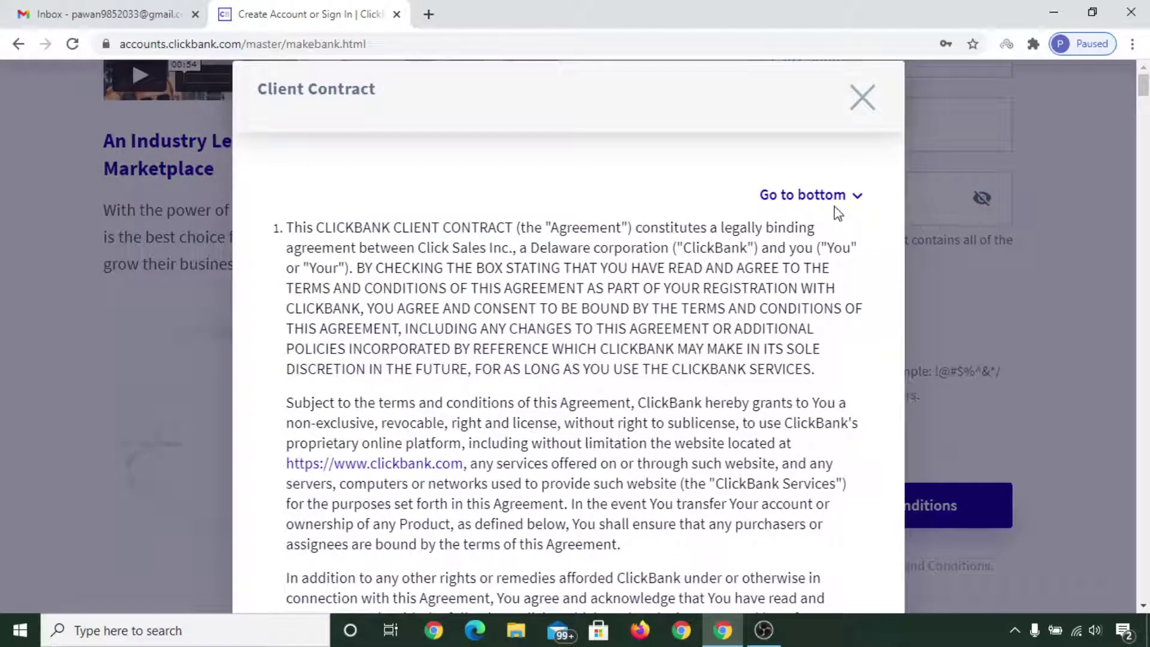
scroll(674, 360, down, 1)
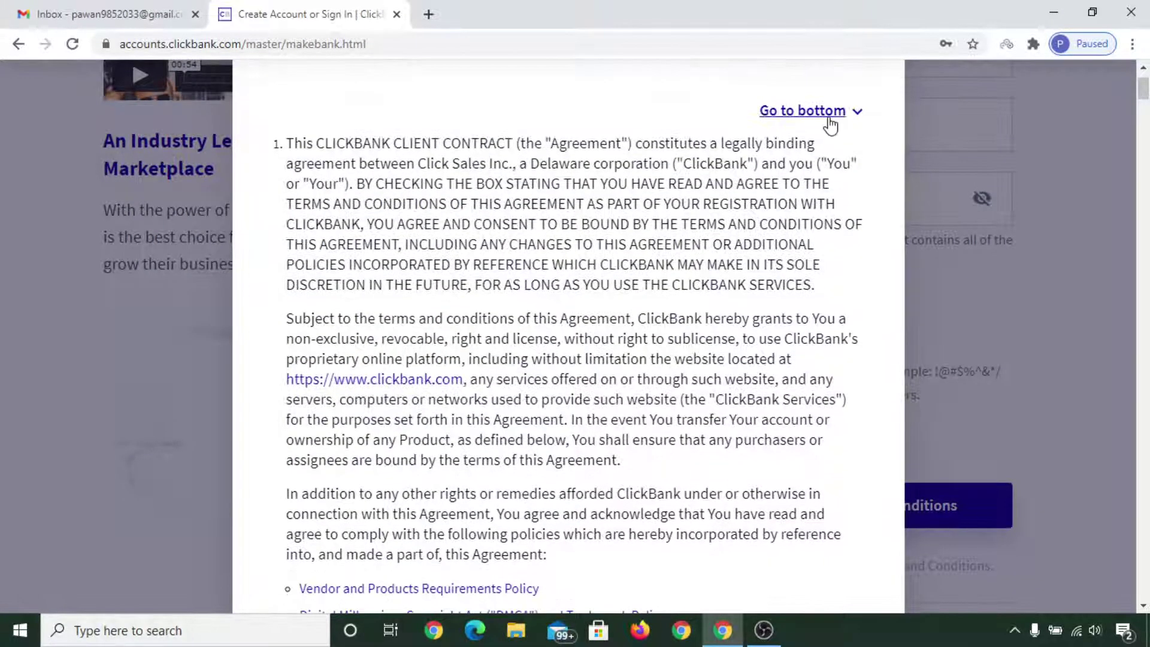
click(831, 123)
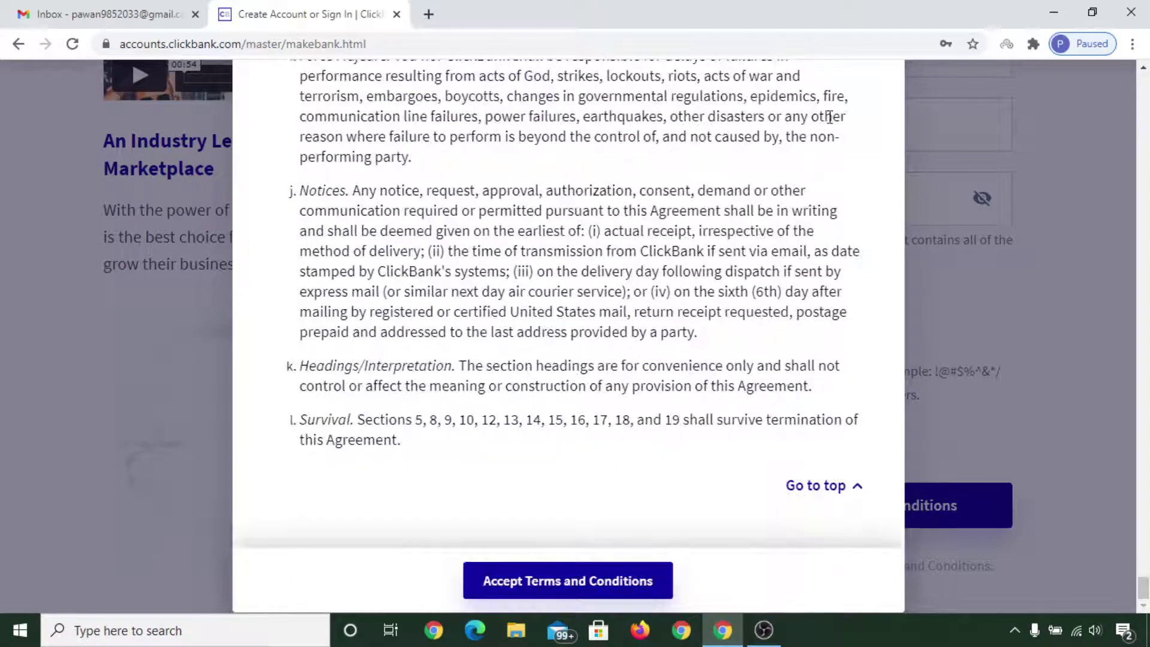
click(549, 590)
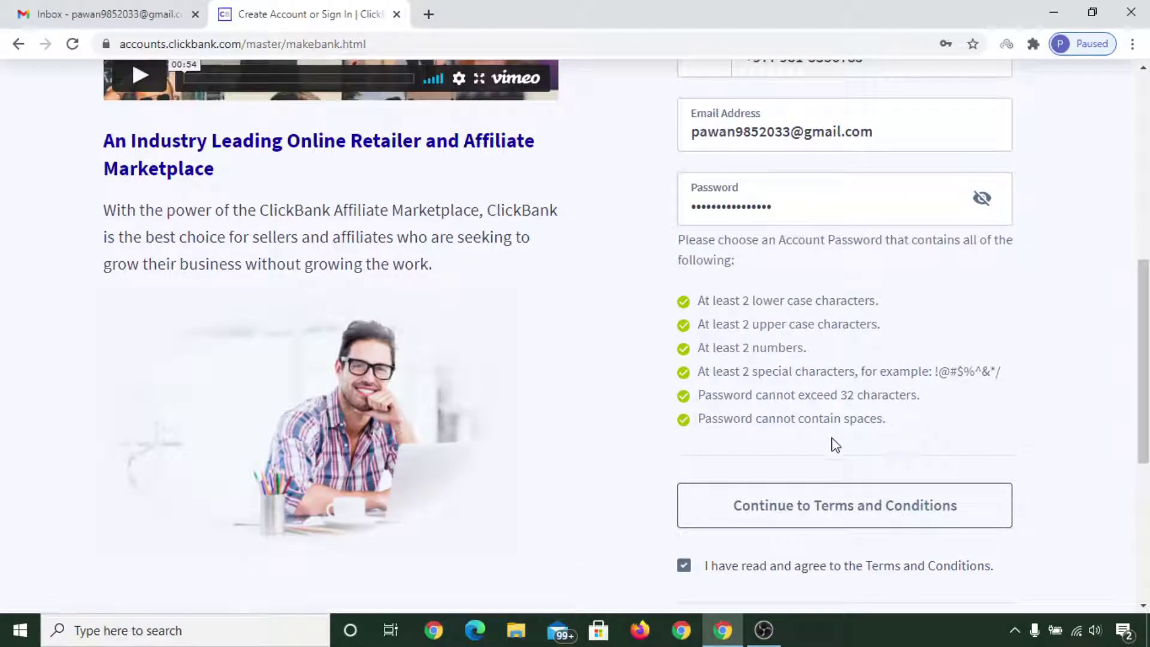
scroll(869, 497, down, 3)
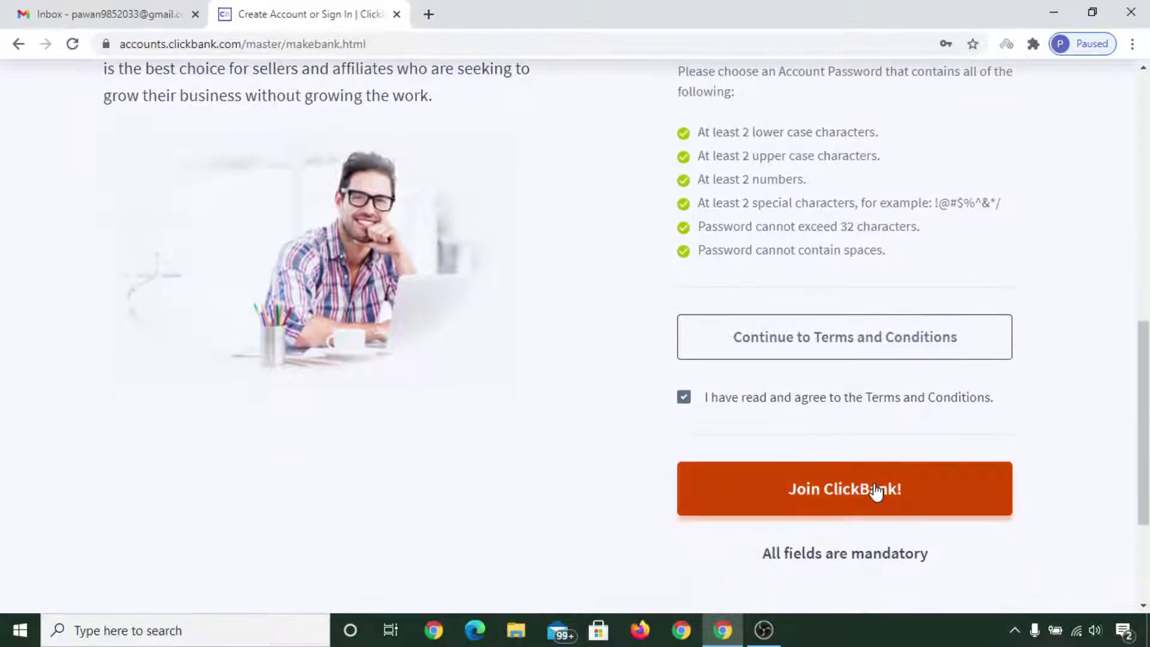
click(876, 489)
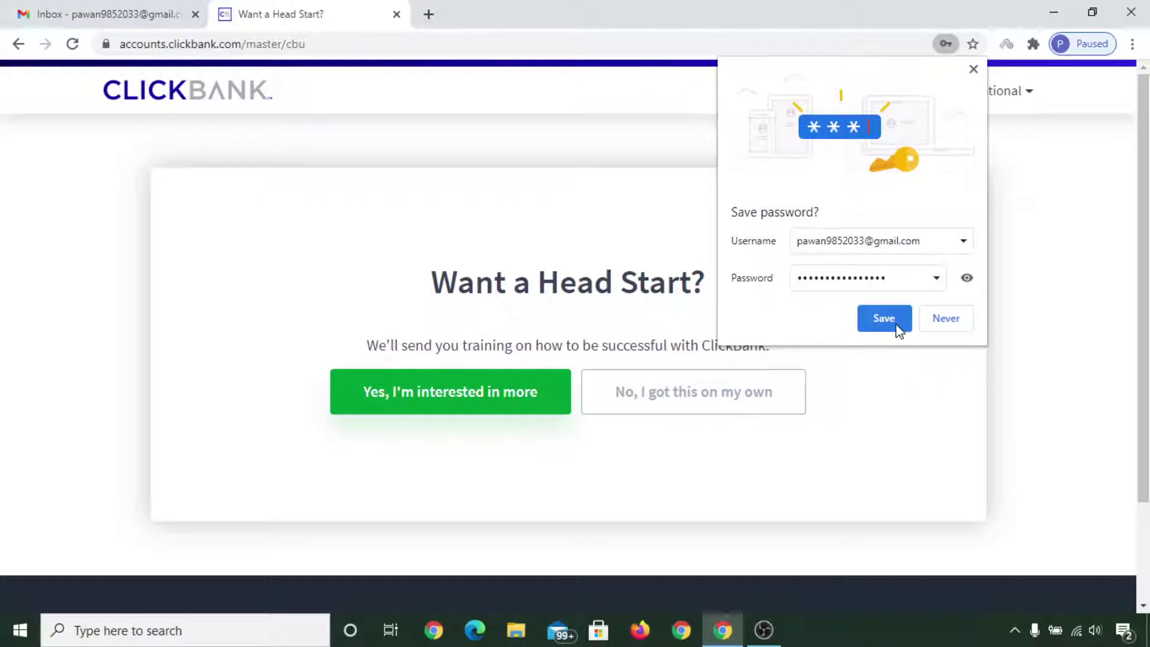
- Refuse Chrome's password saving and choose 'No, I got this on my own'
click(933, 324)
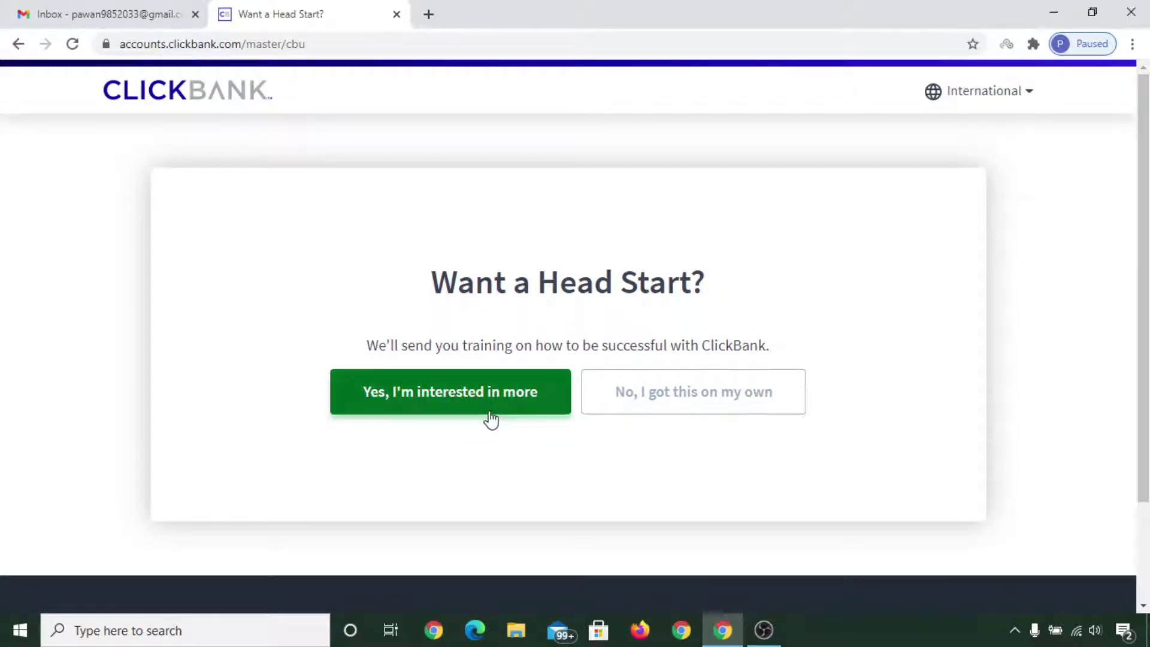
click(770, 408)
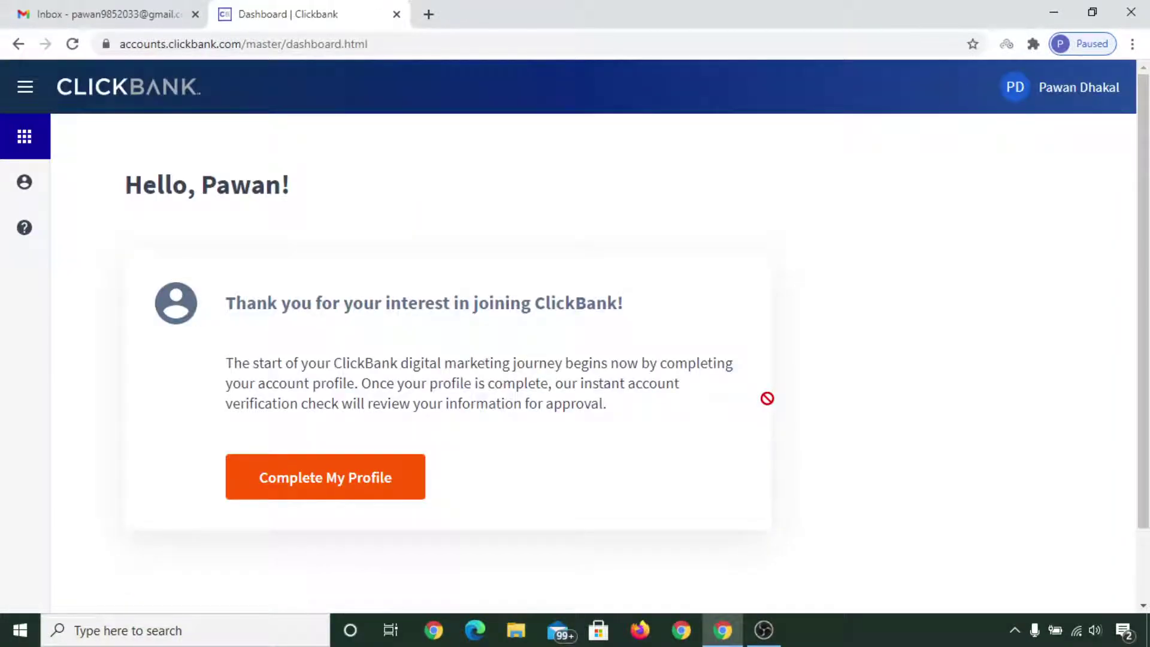
- Go to Complete My Profile and scroll through the pre-filled profile form
click(323, 469)
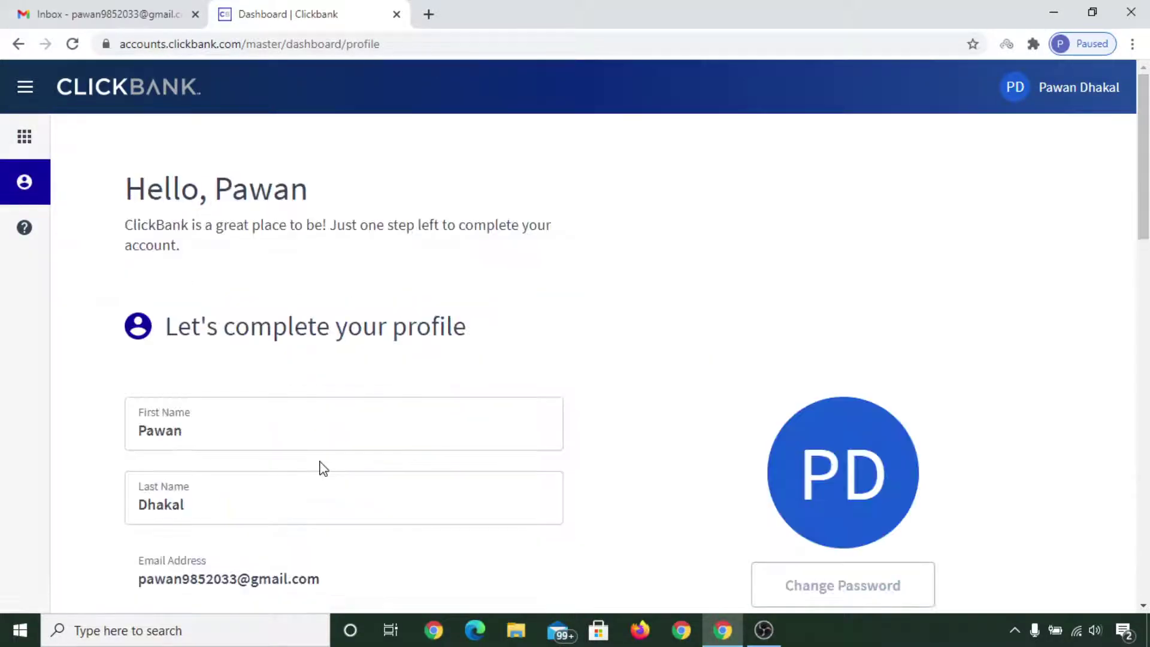
scroll(323, 467, down, 5)
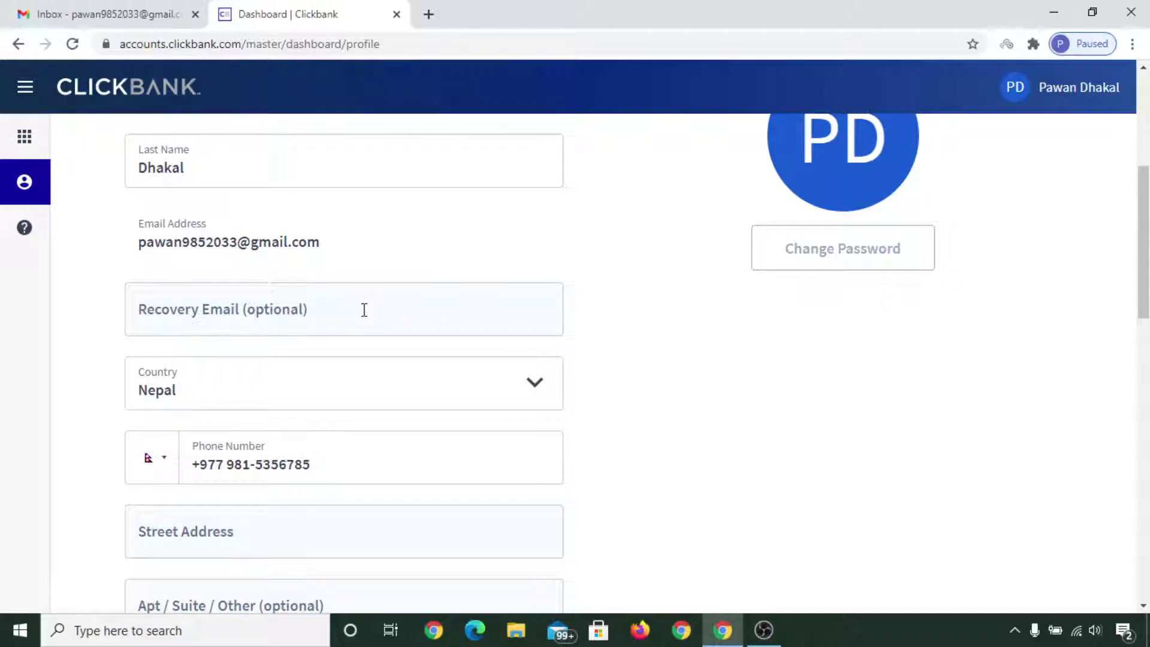
scroll(363, 310, down, 5)
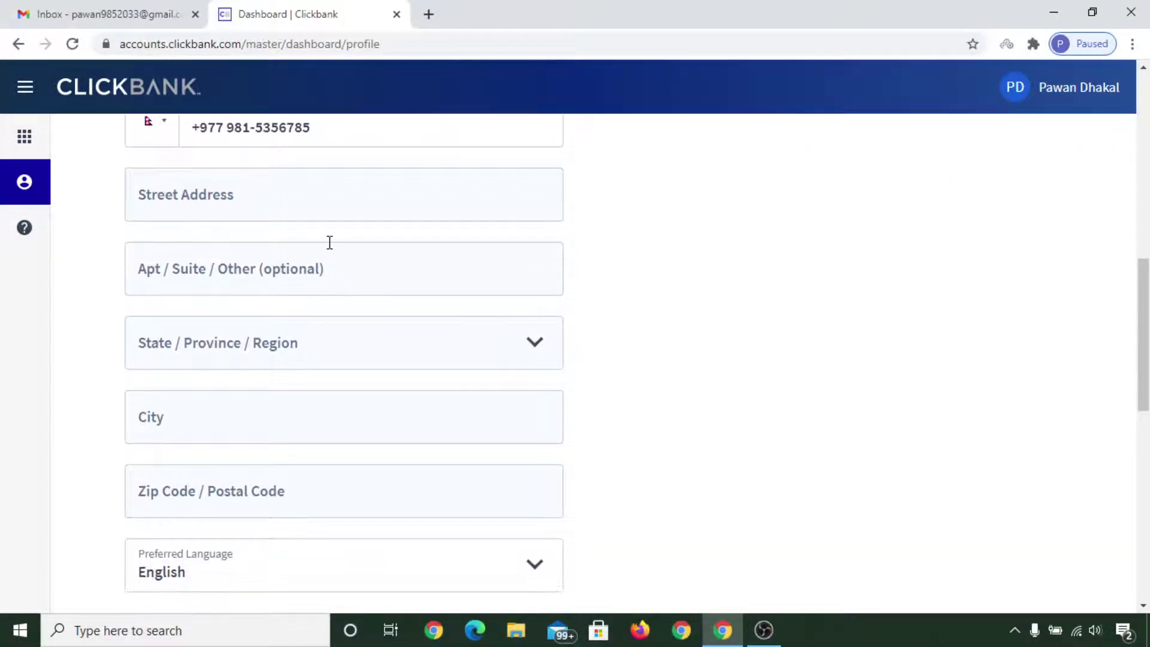
- Set region KOSI and autofill city Biratnagar and postal code 56600
click(530, 338)
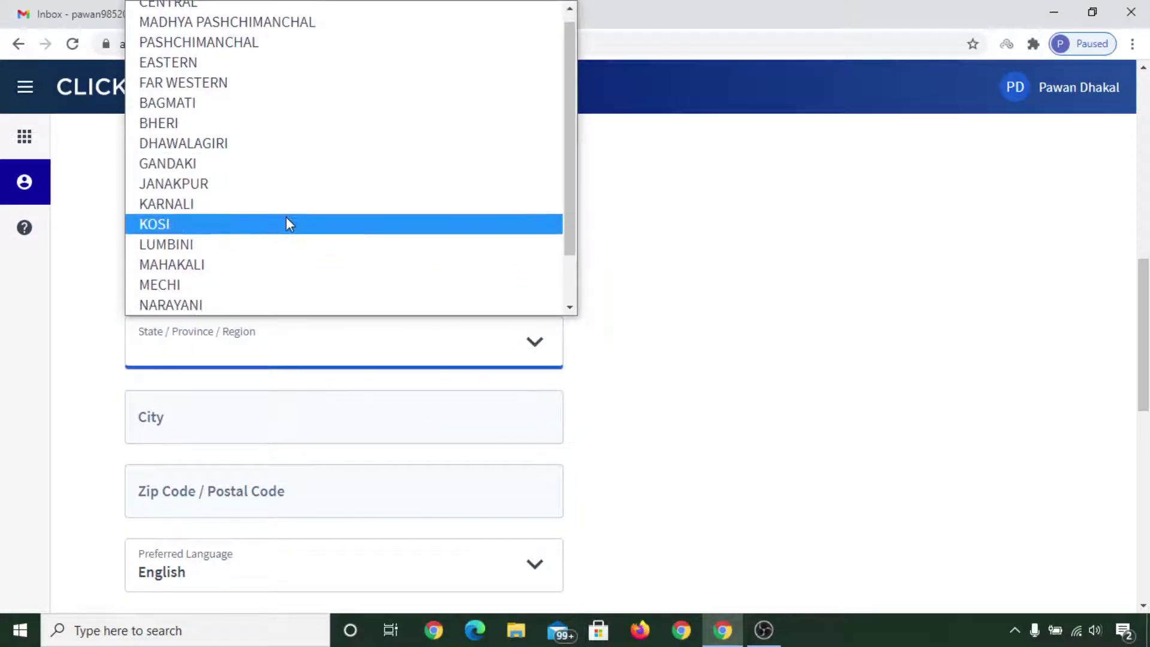
click(288, 226)
scroll(617, 332, down, 3)
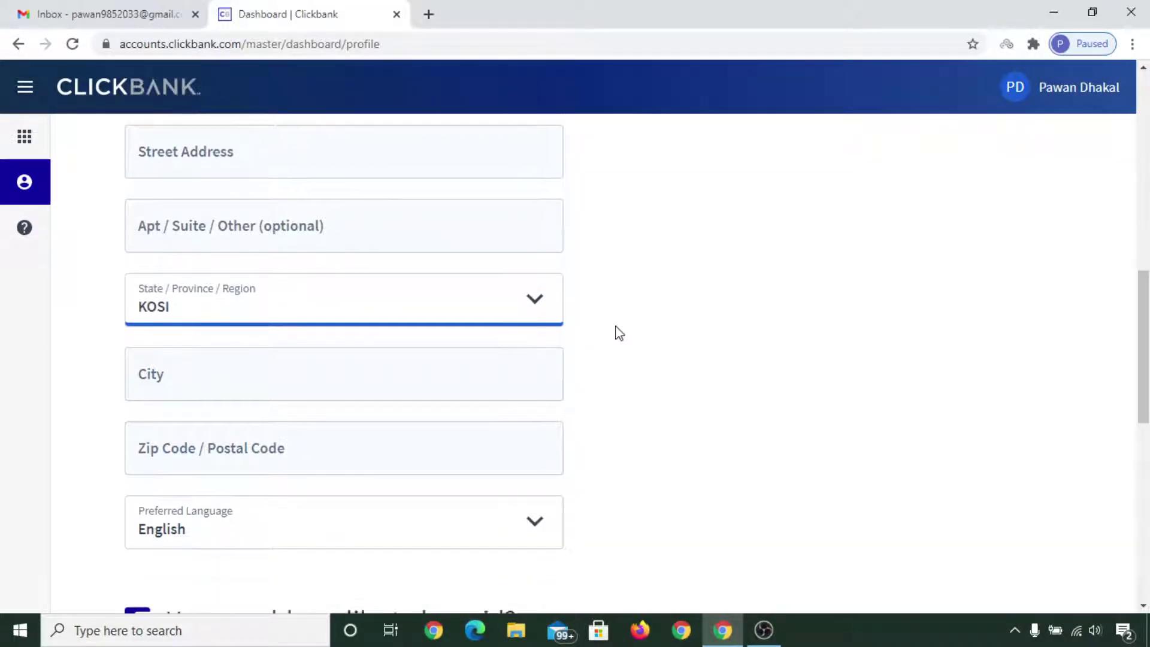
click(344, 226)
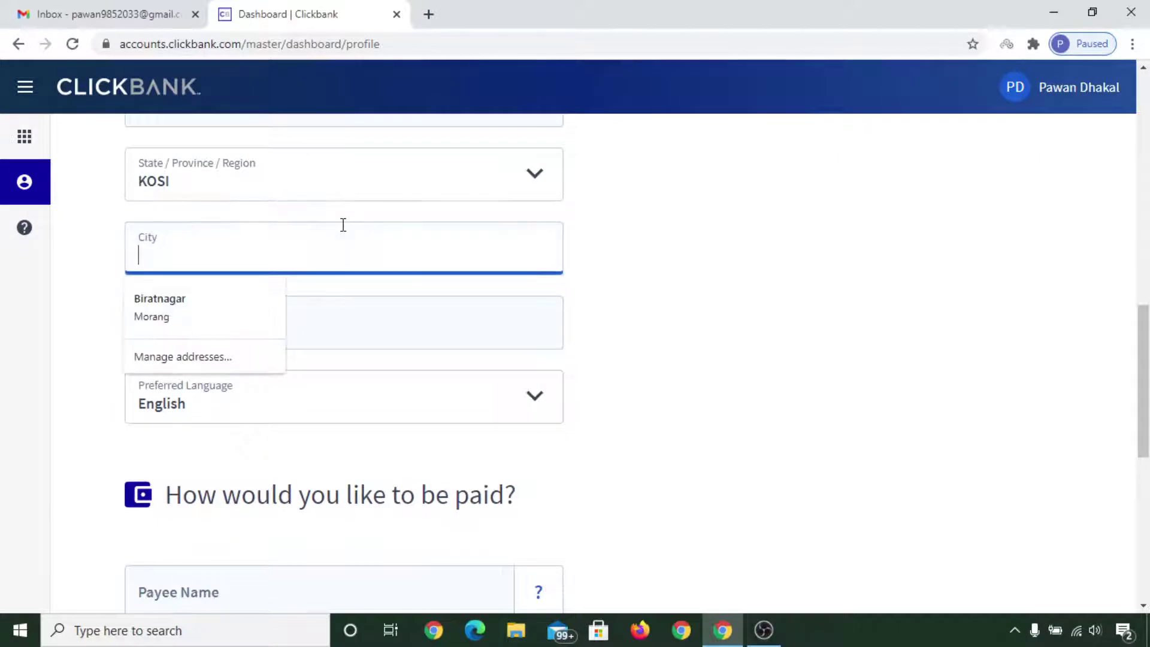
click(241, 298)
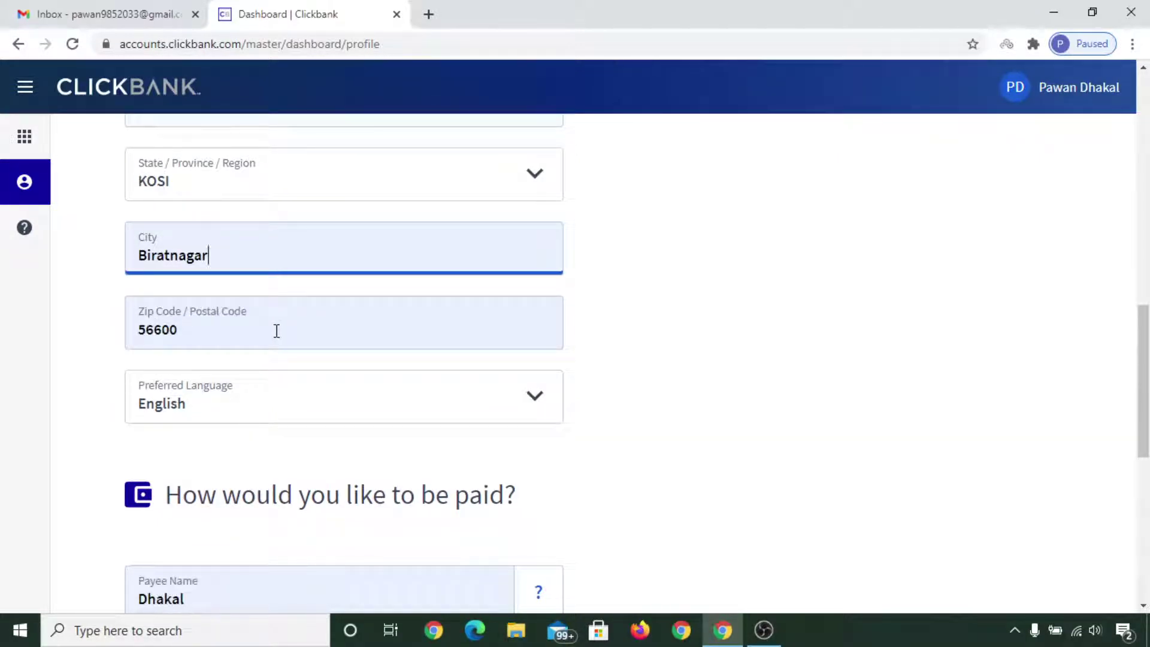
drag(277, 331, 115, 333)
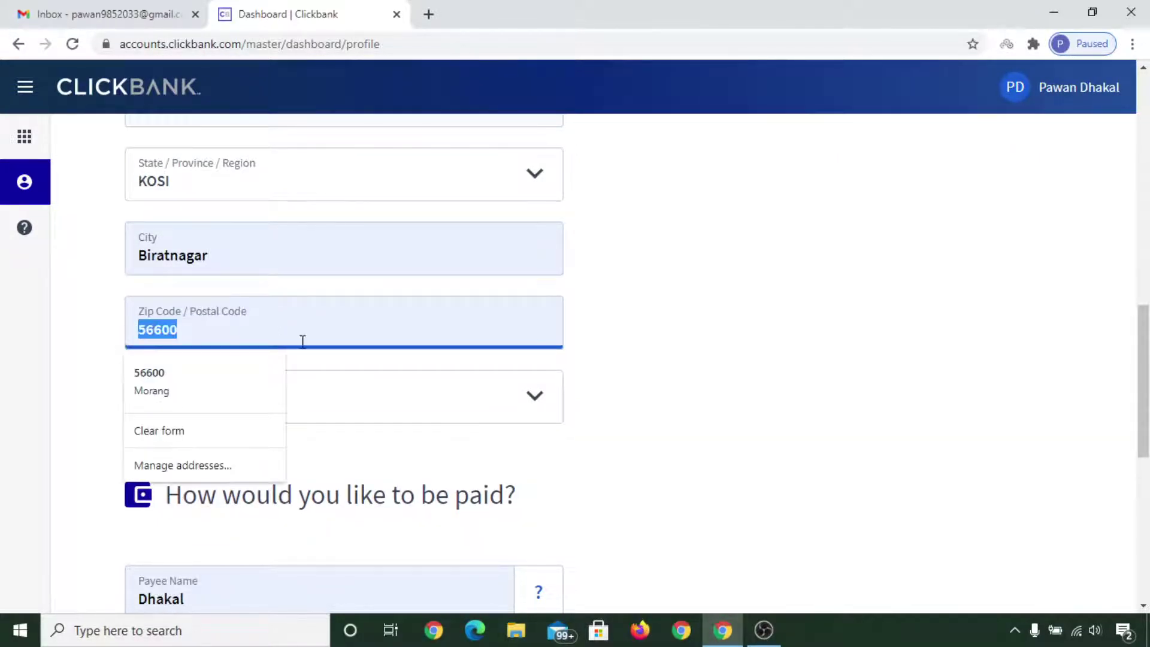
click(797, 314)
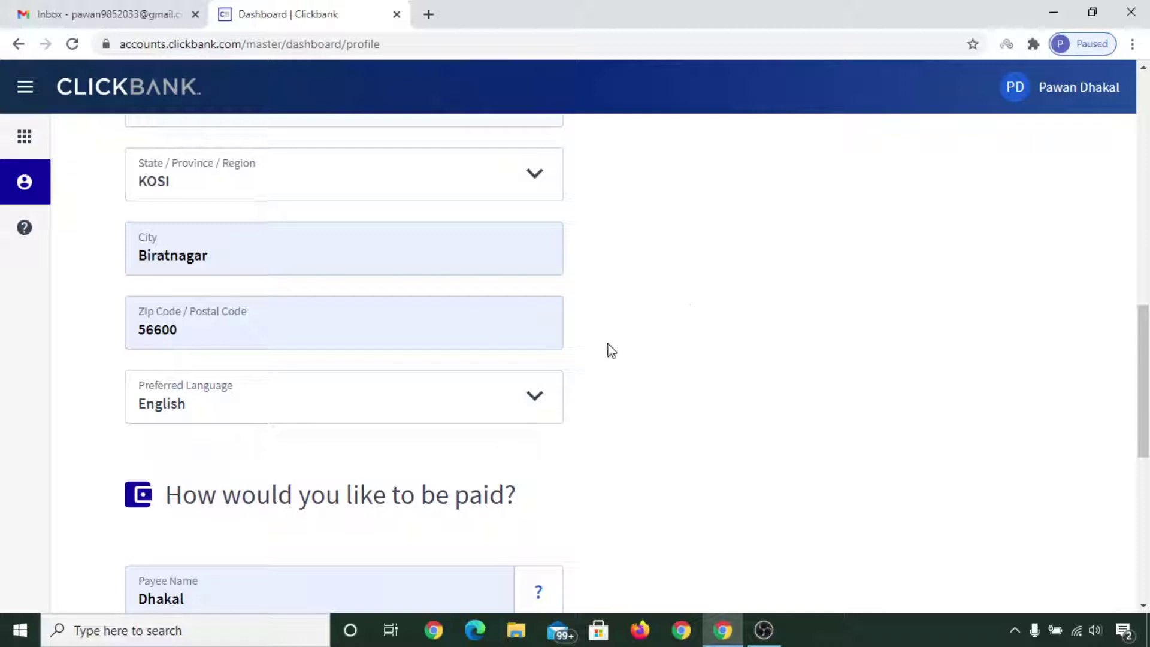
- Keep English as preferred language and replace the payee name with a new one
scroll(696, 369, down, 3)
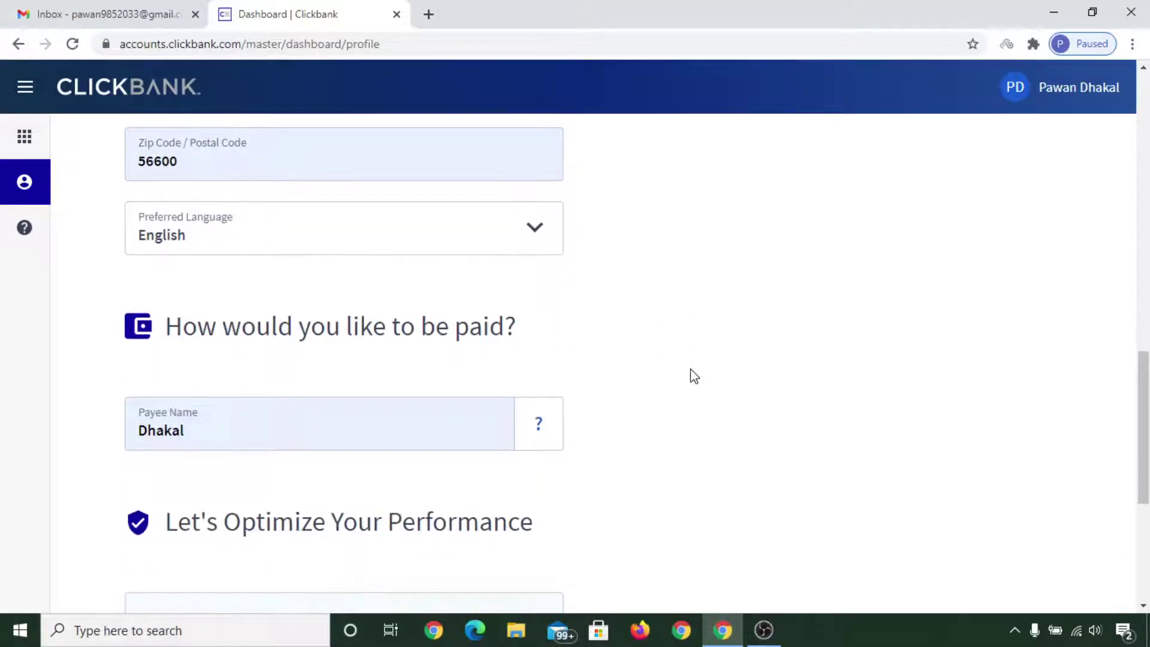
click(542, 234)
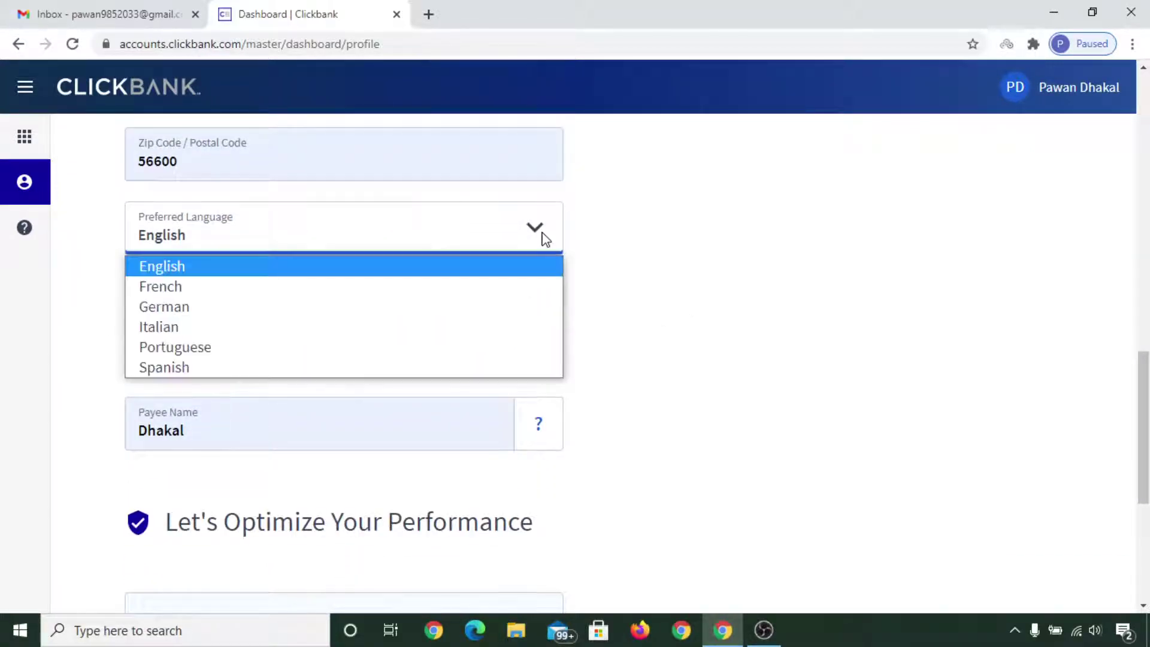
click(529, 275)
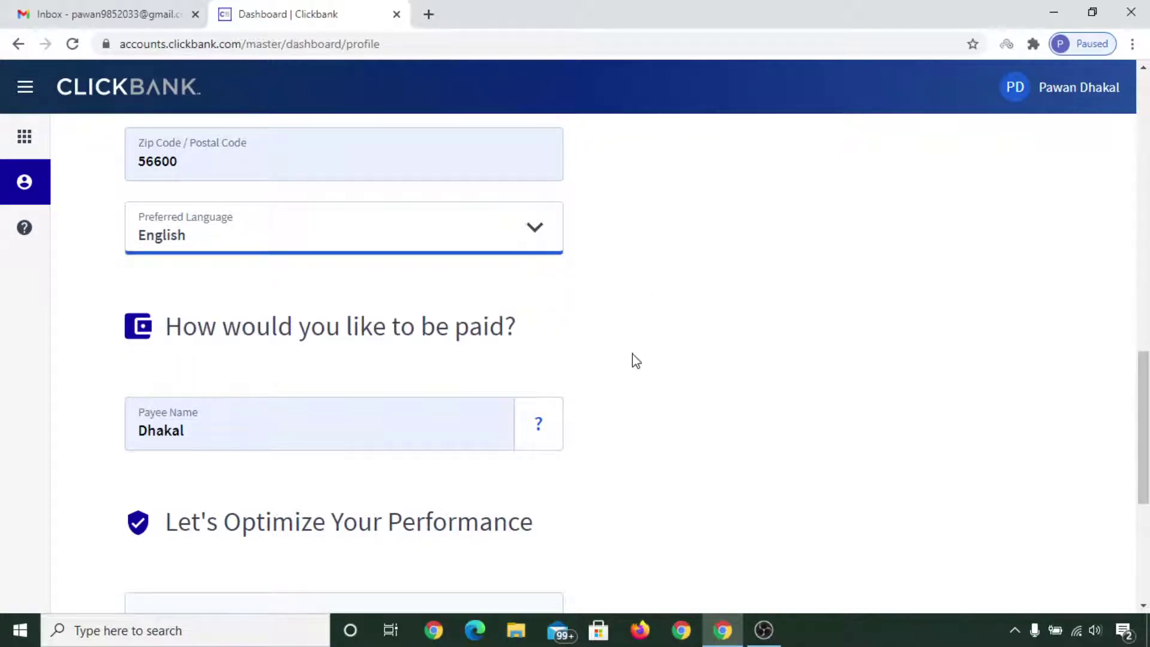
scroll(635, 360, down, 3)
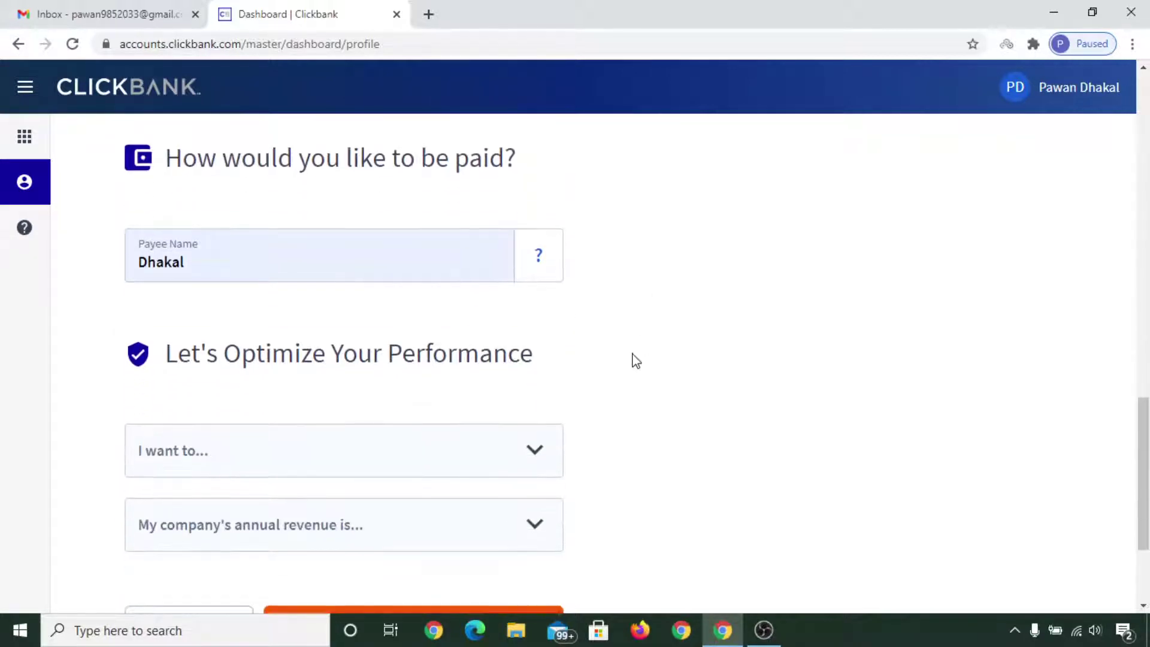
click(303, 260)
drag(304, 260, 128, 259)
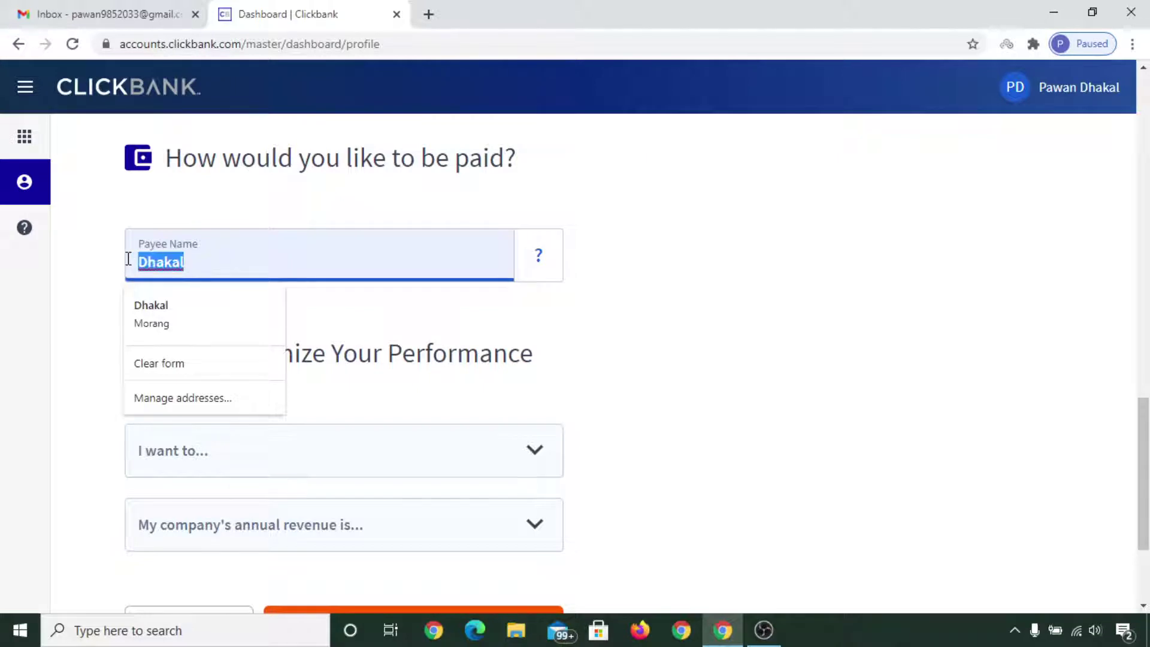
text(paw)
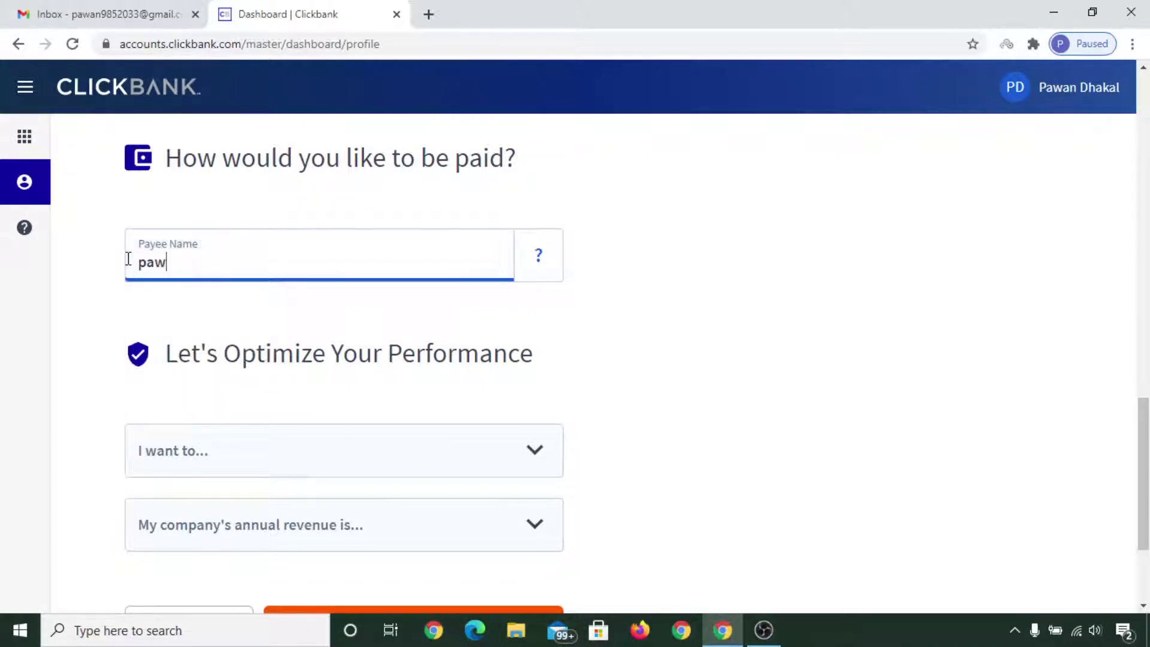
text(annawap)
click(787, 311)
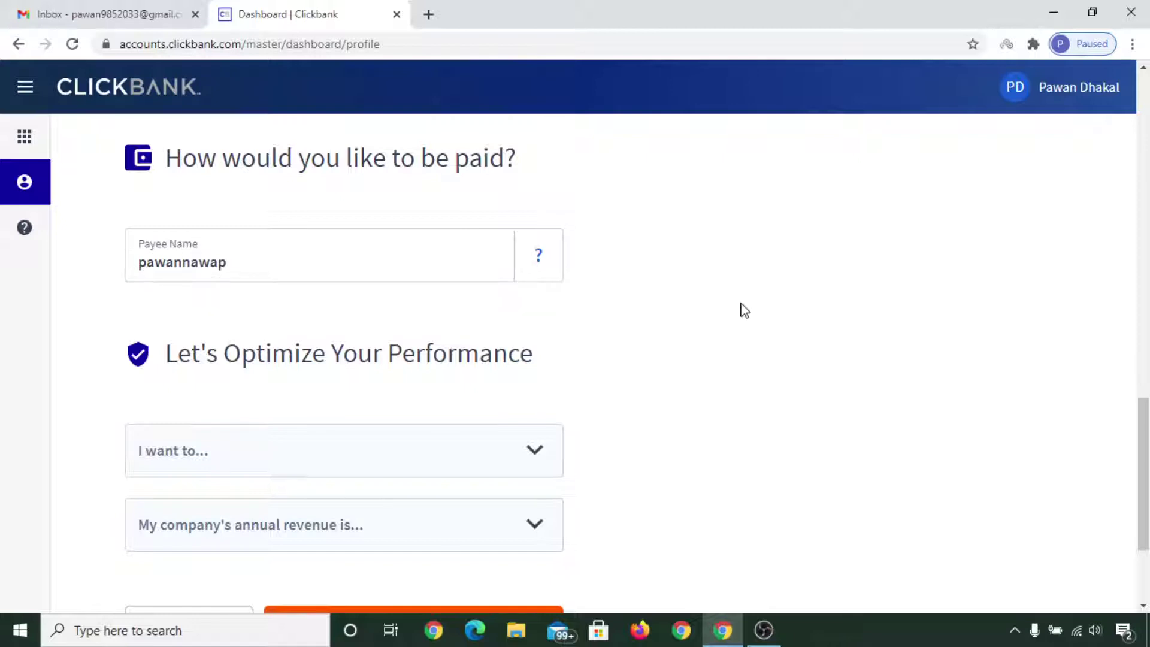
scroll(725, 351, down, 1)
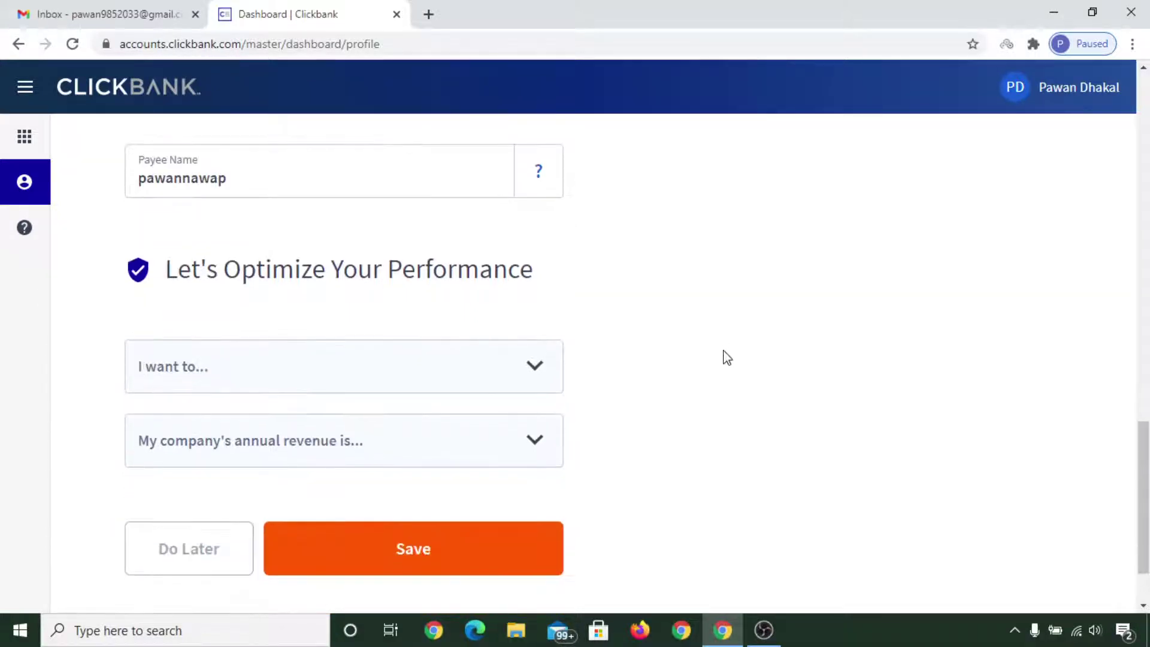
click(553, 190)
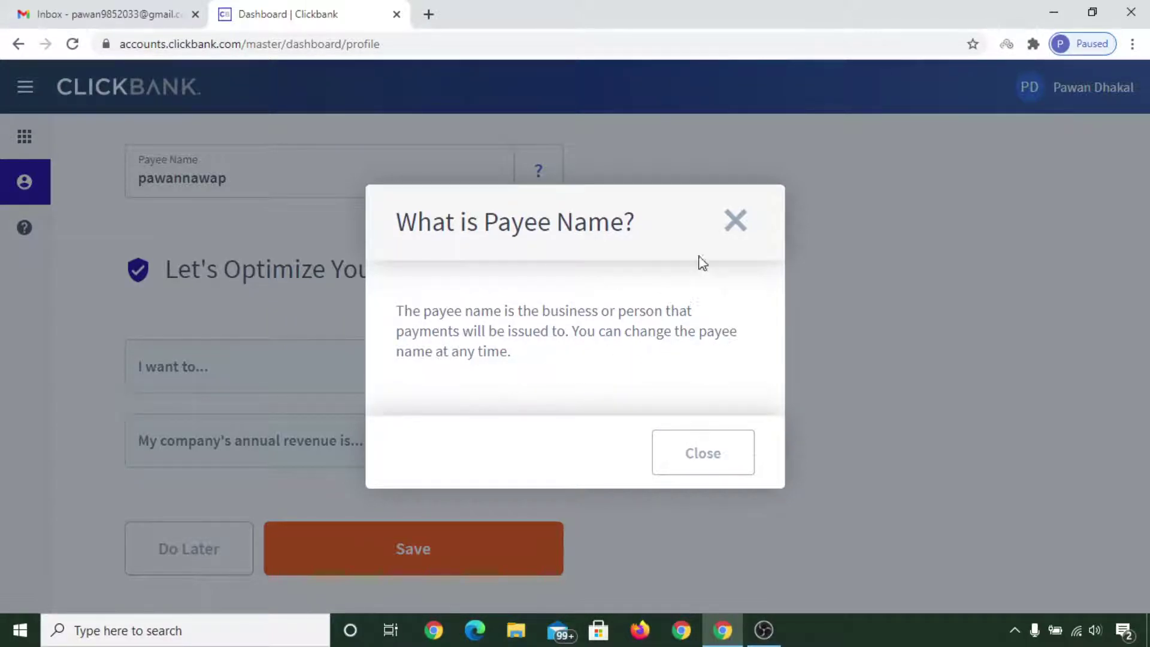
click(733, 223)
scroll(773, 285, down, 2)
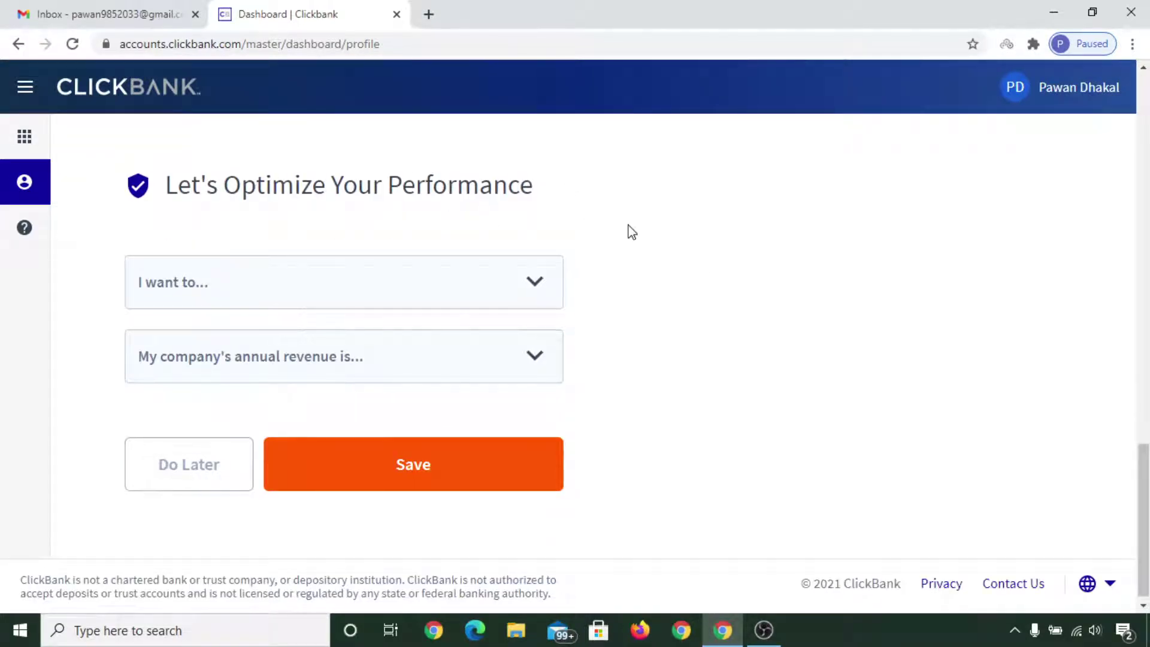
- Choose 'Promote products as an affiliate' and '$0 - $25K', save, and continue to the dashboard
click(539, 293)
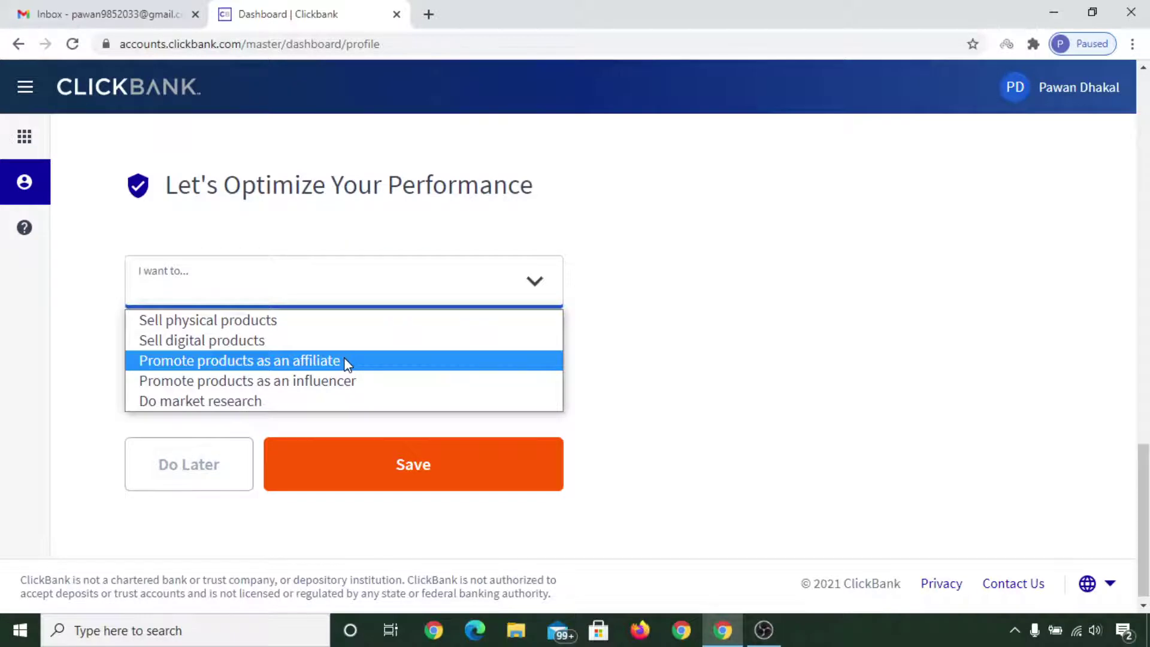
click(347, 362)
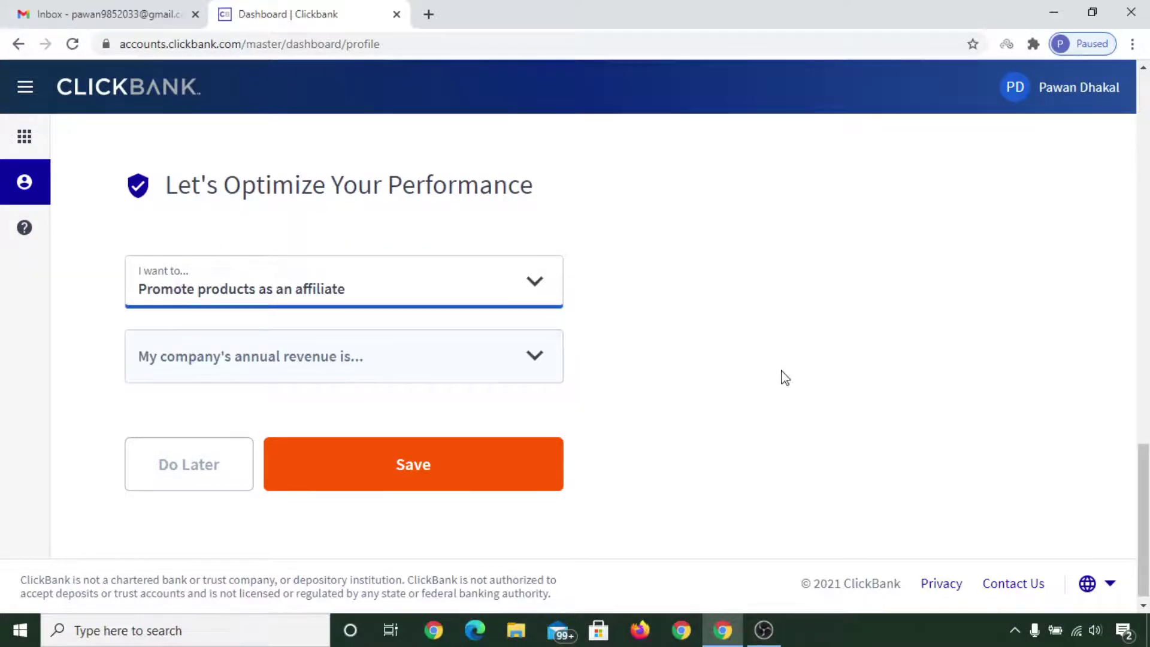
scroll(785, 378, down, 1)
click(531, 350)
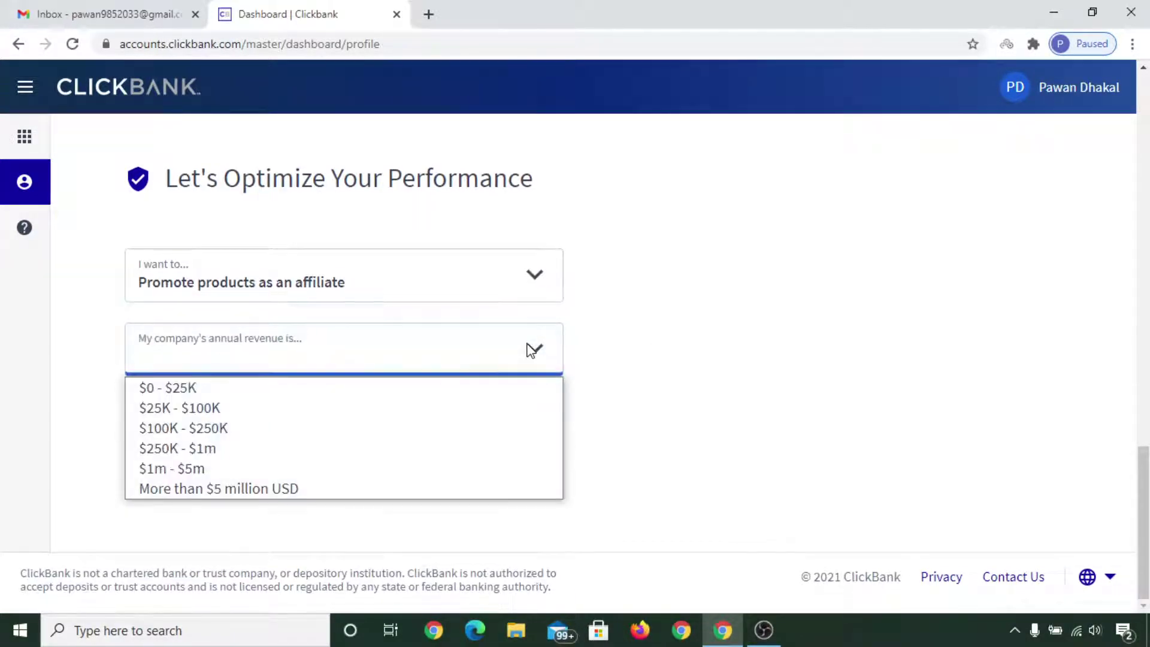
click(421, 390)
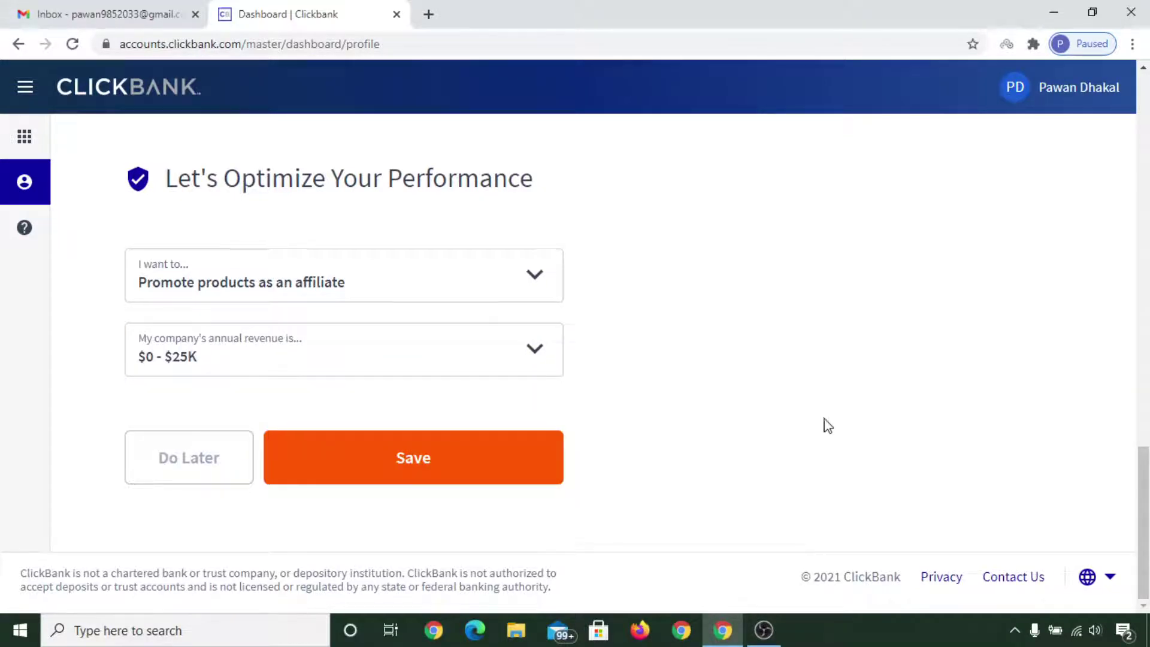
click(482, 480)
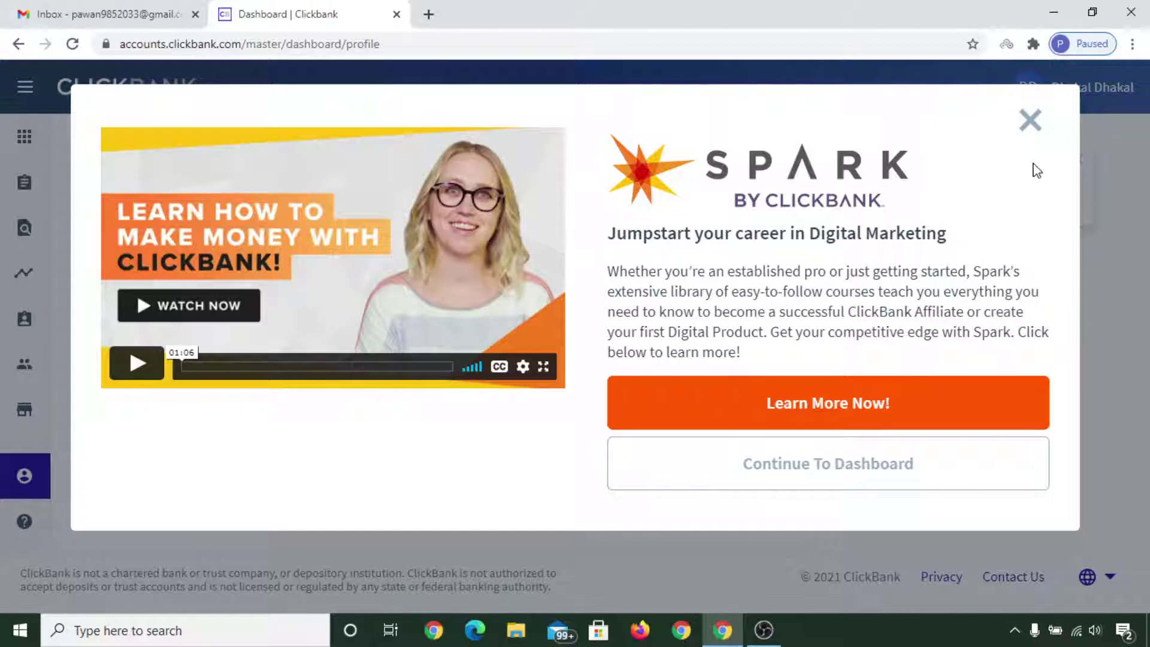
click(890, 461)
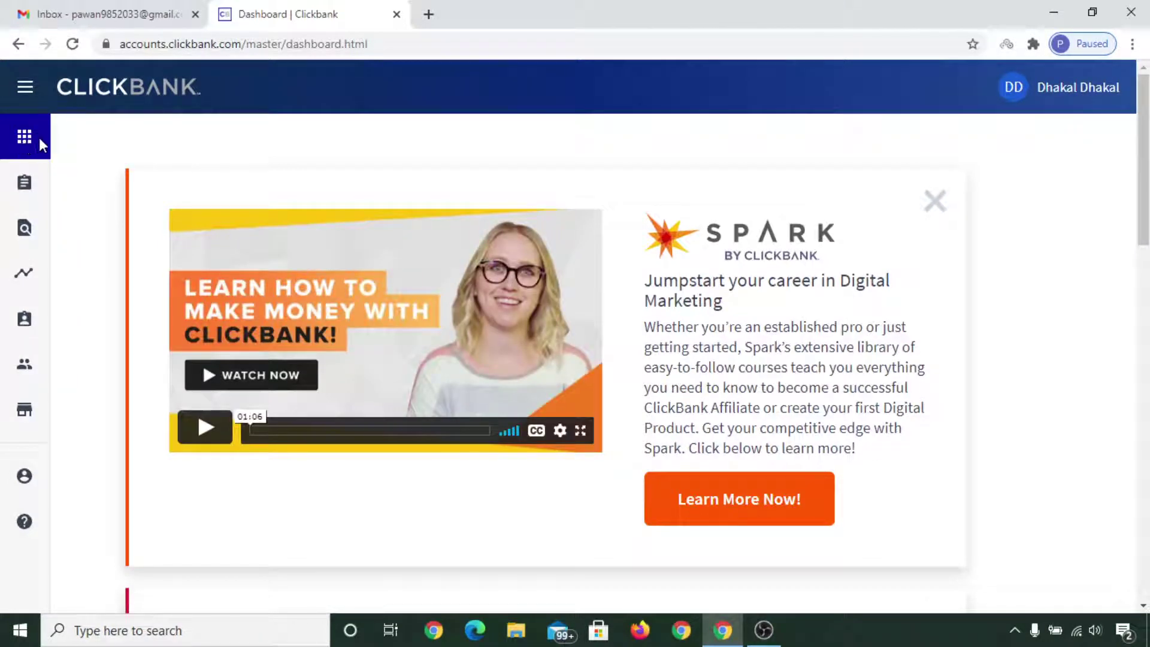
- Expand the navigation sidebar and go to Accounts
click(22, 93)
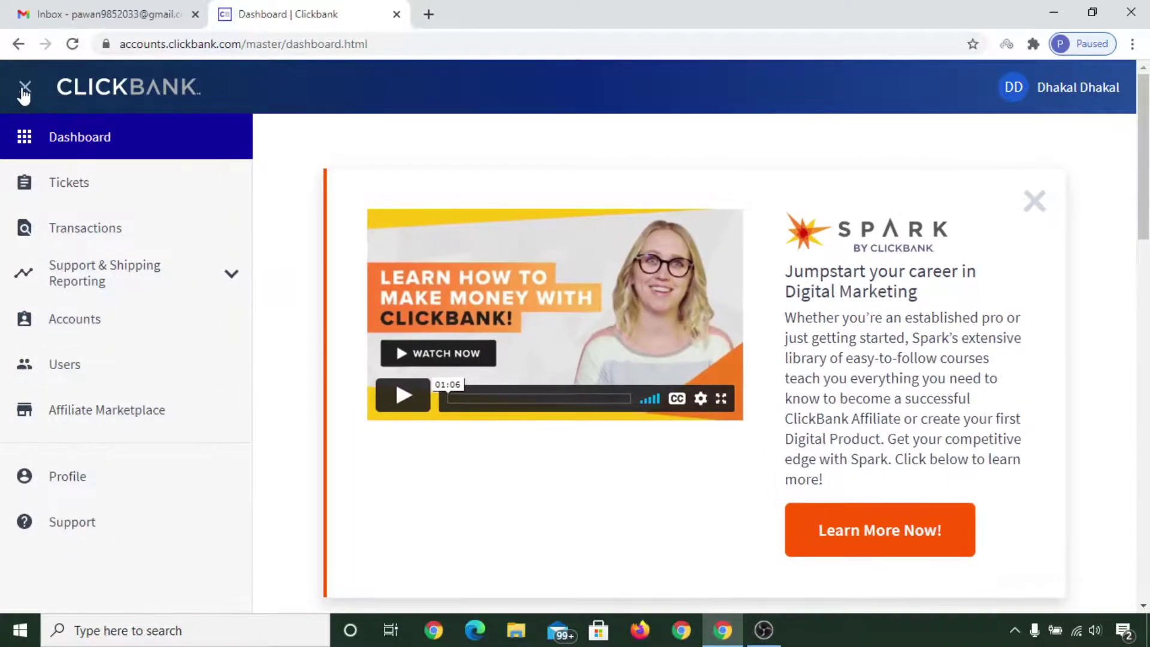
click(24, 95)
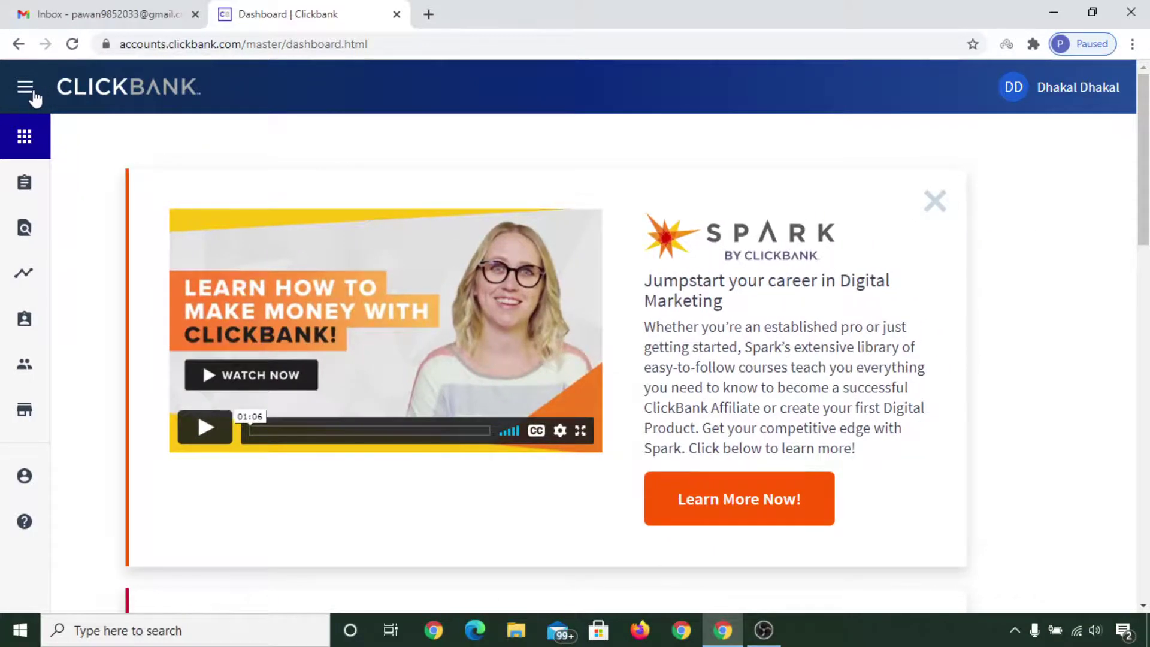
click(25, 94)
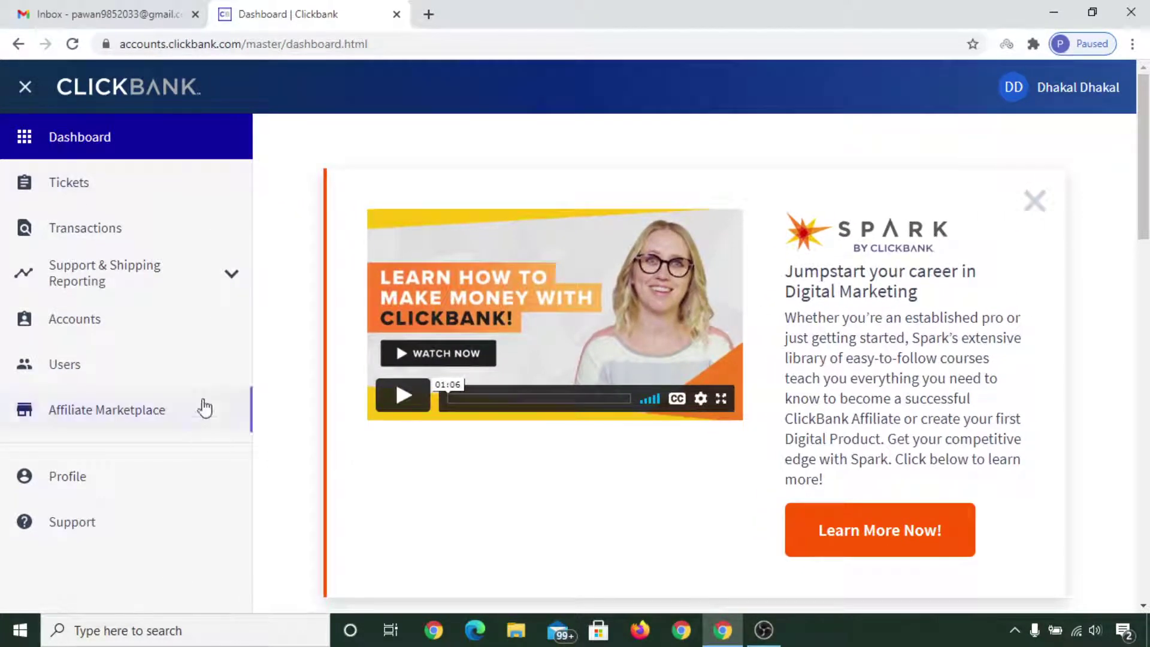
click(168, 342)
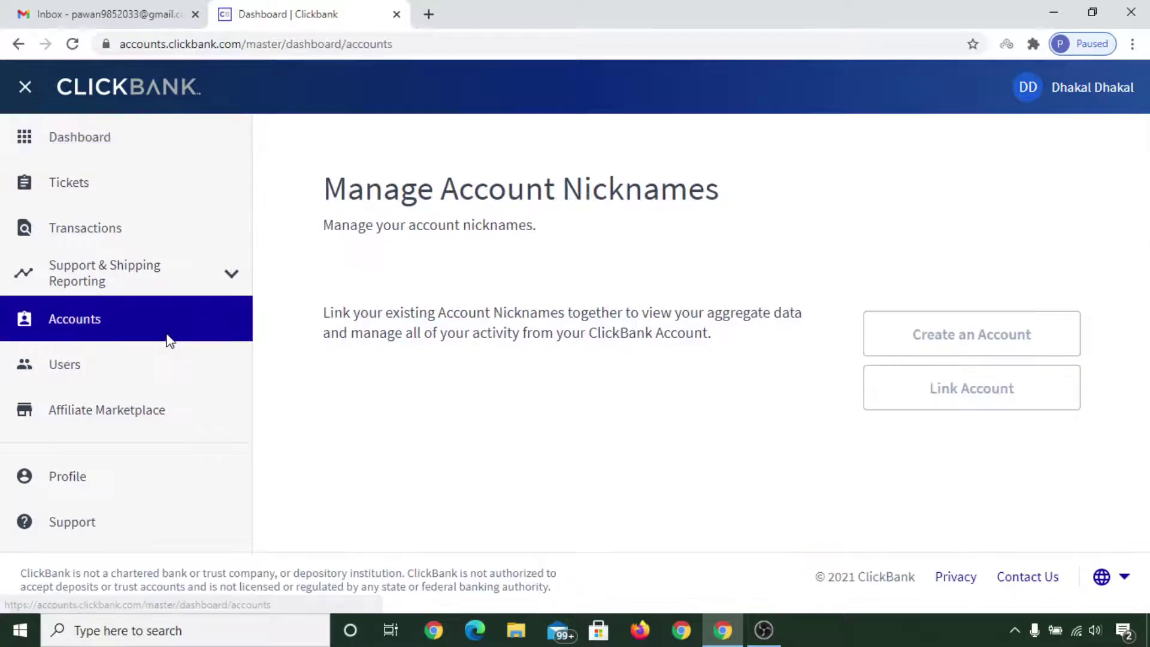
- Create an Affiliate account with a unique, available nickname and sign it up
click(1058, 343)
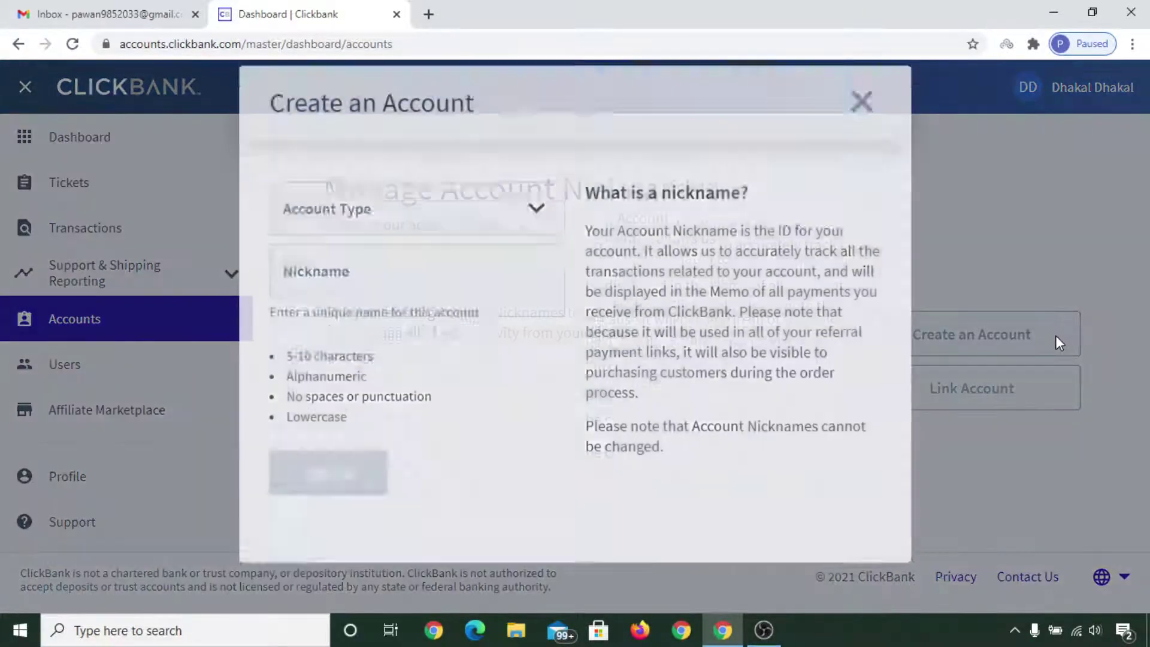
click(535, 231)
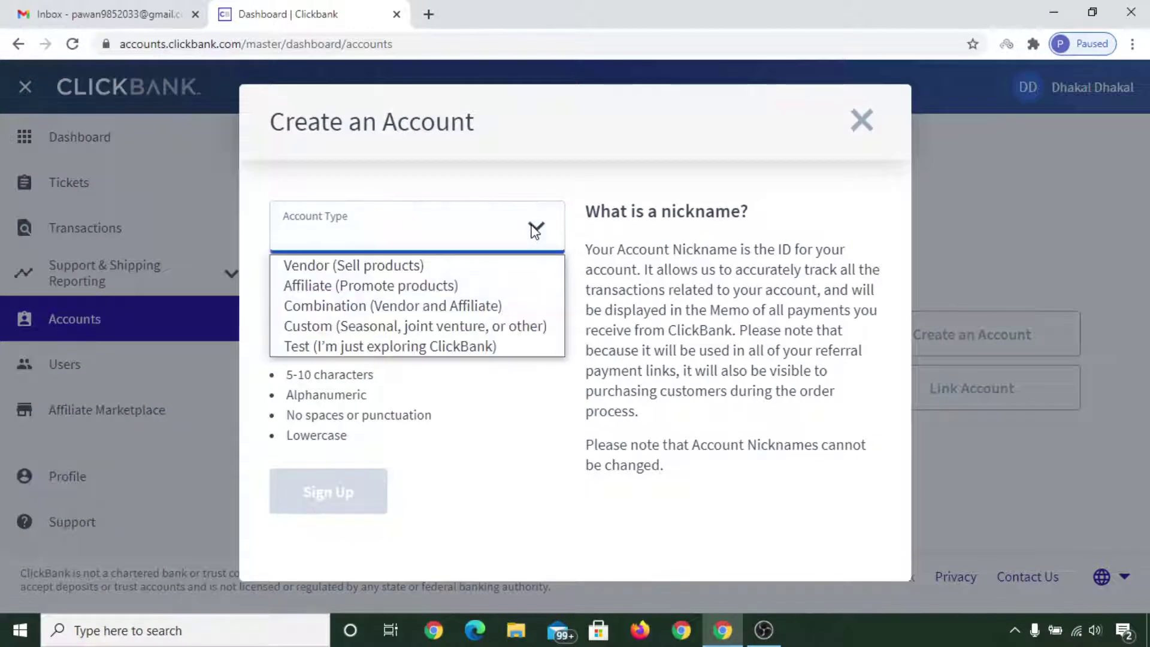
click(477, 291)
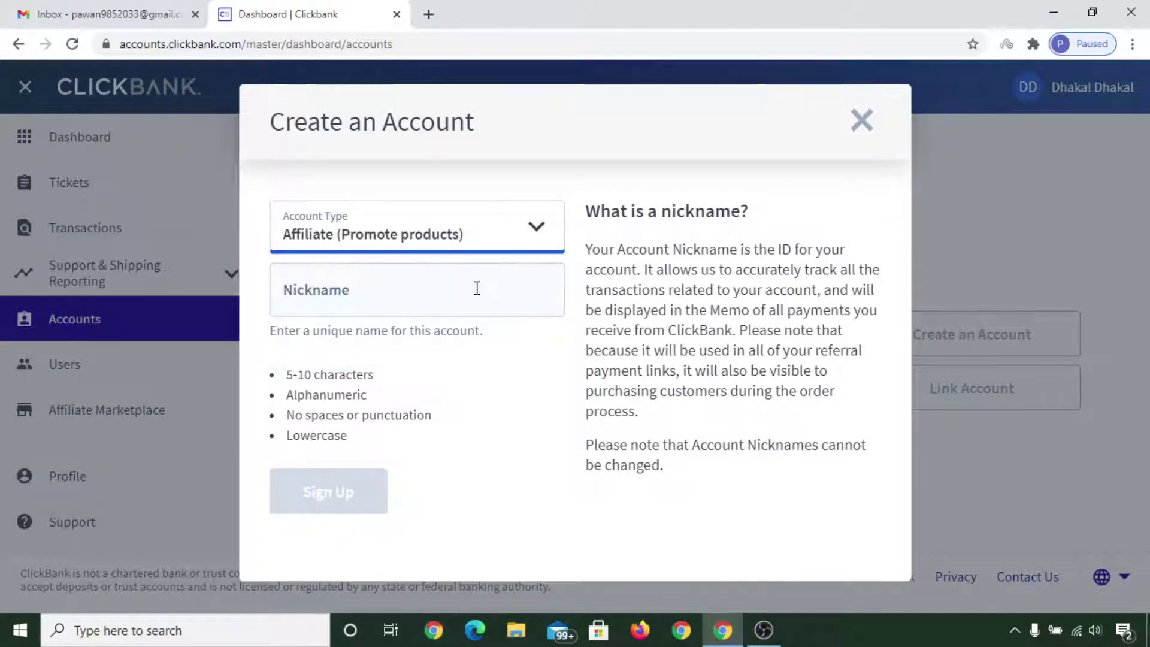
click(477, 289)
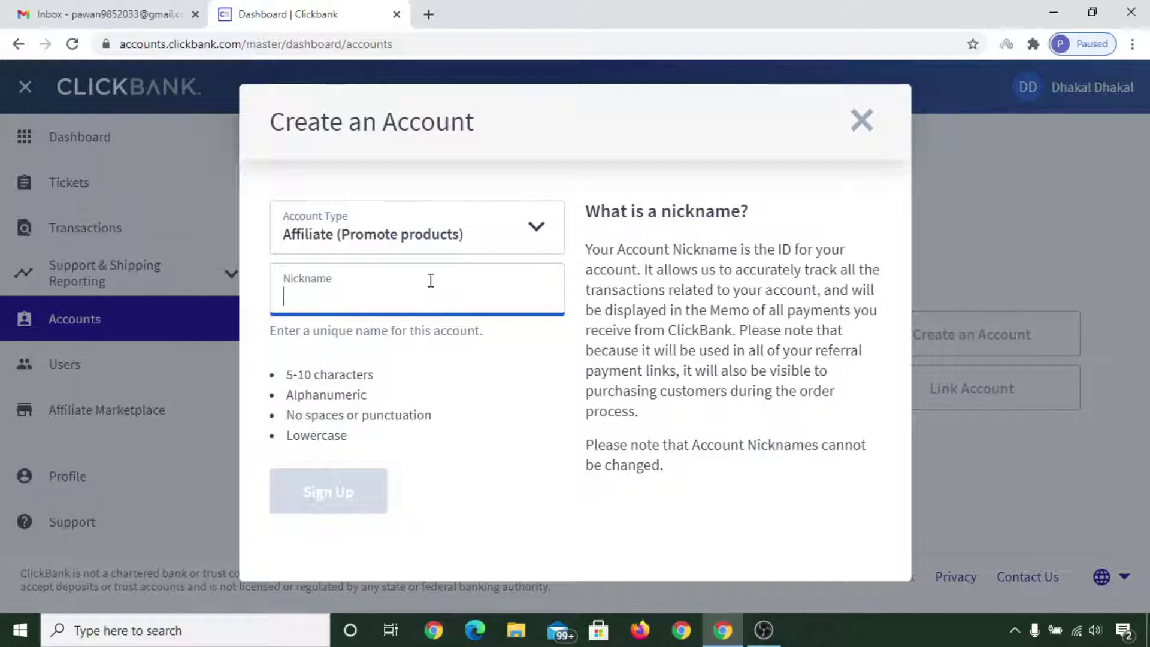
text(pawan)
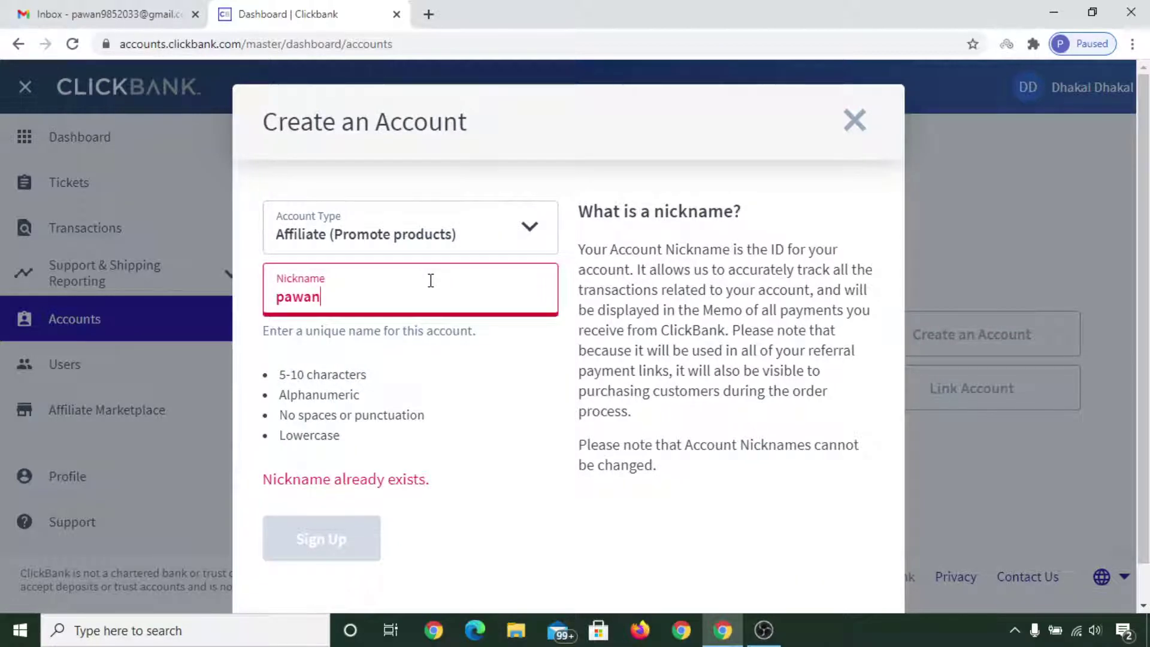
text(98520)
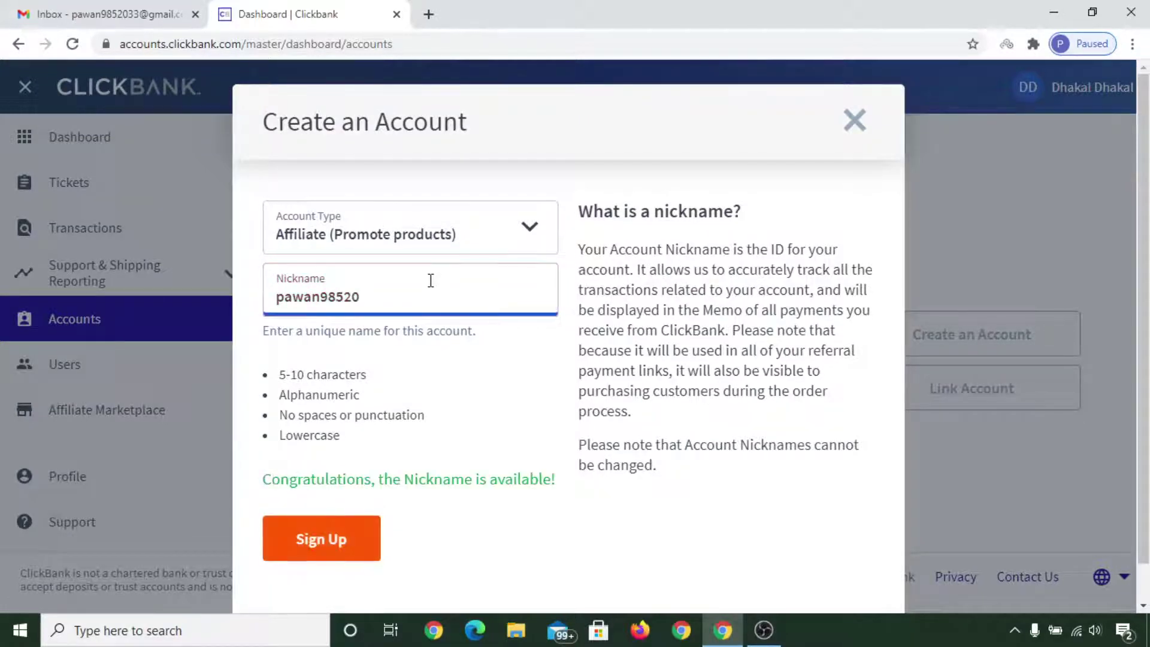
click(467, 384)
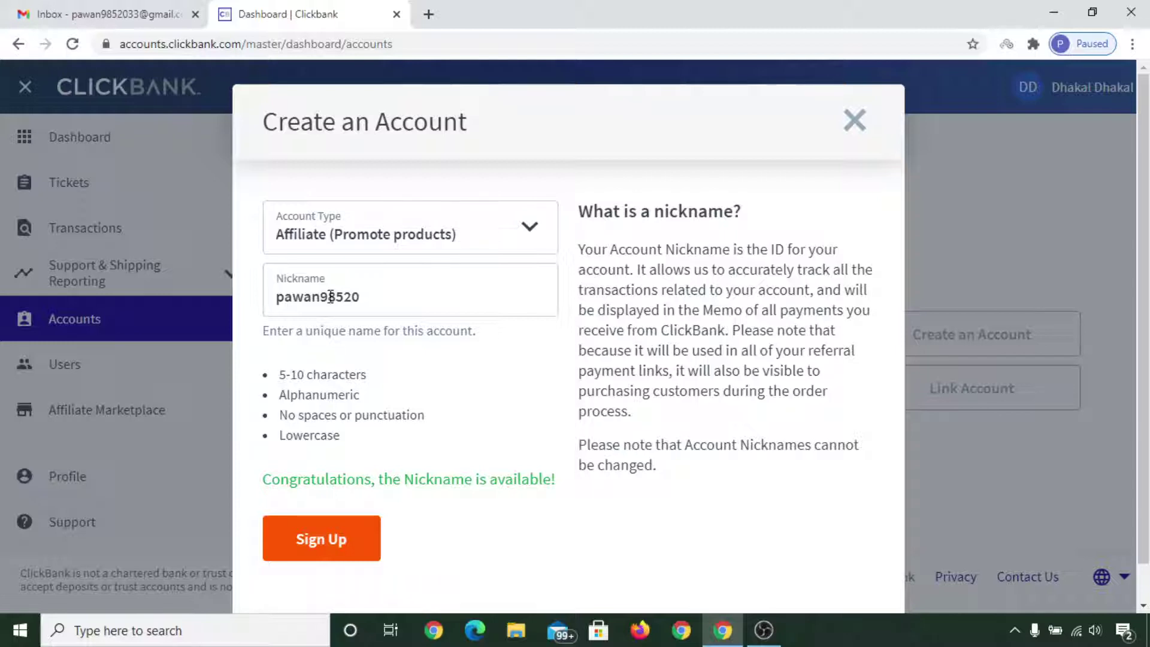
drag(377, 301, 329, 304)
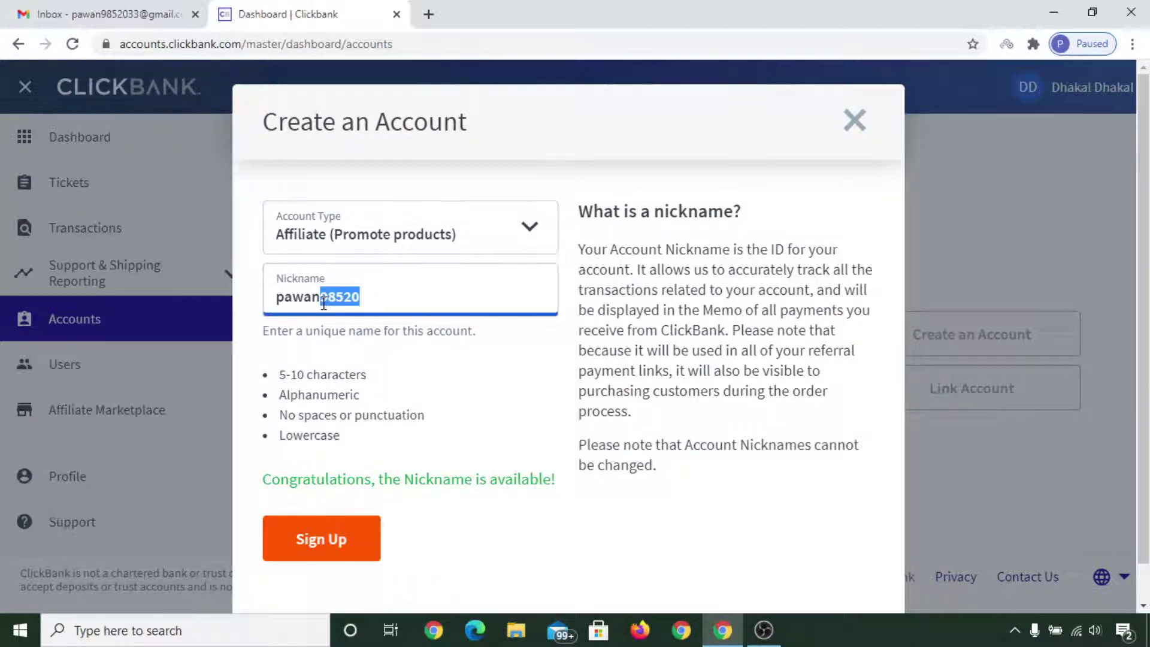
click(450, 386)
scroll(445, 423, down, 1)
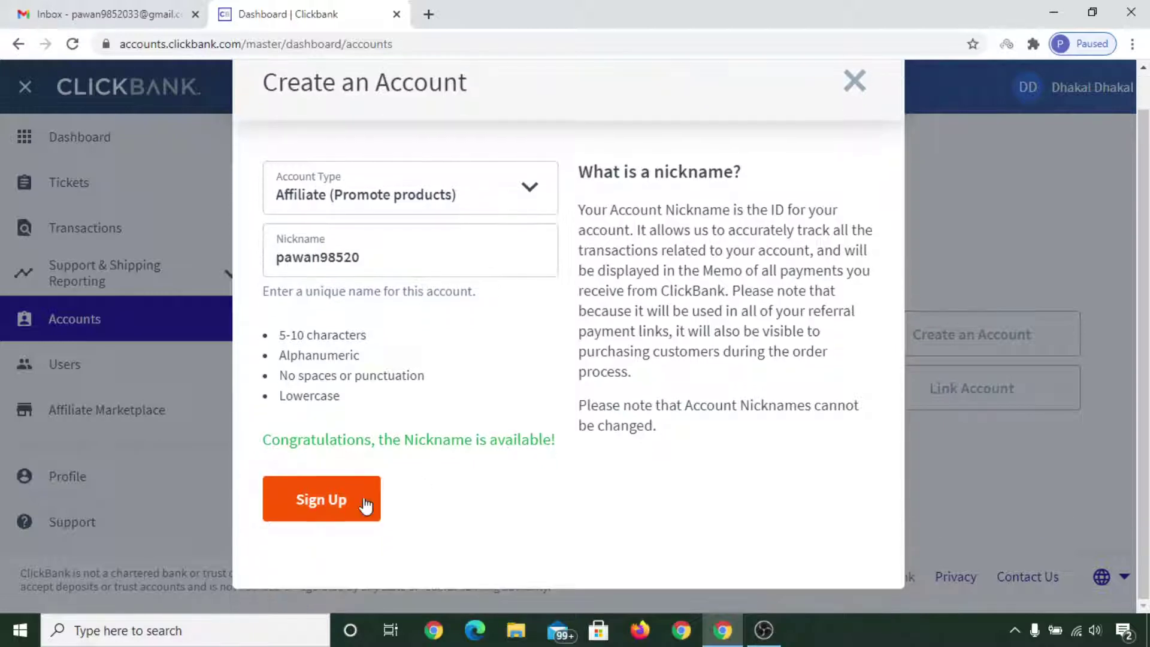
click(356, 507)
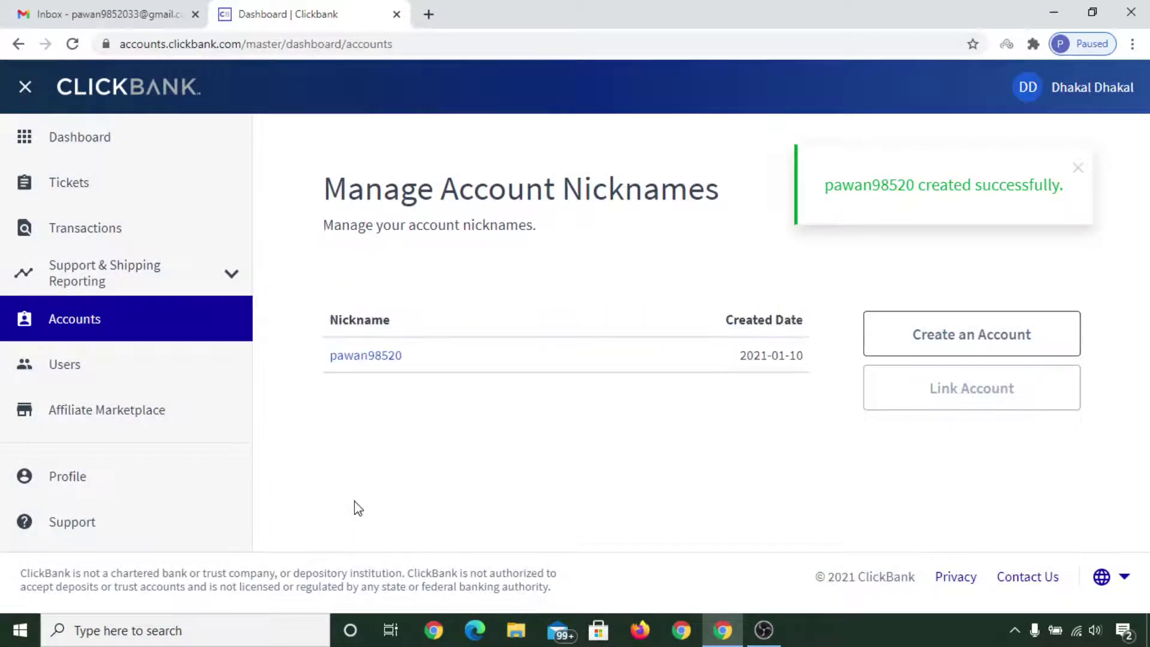
- From the new nickname's tab, go to Account Settings and edit Account Information
click(380, 357)
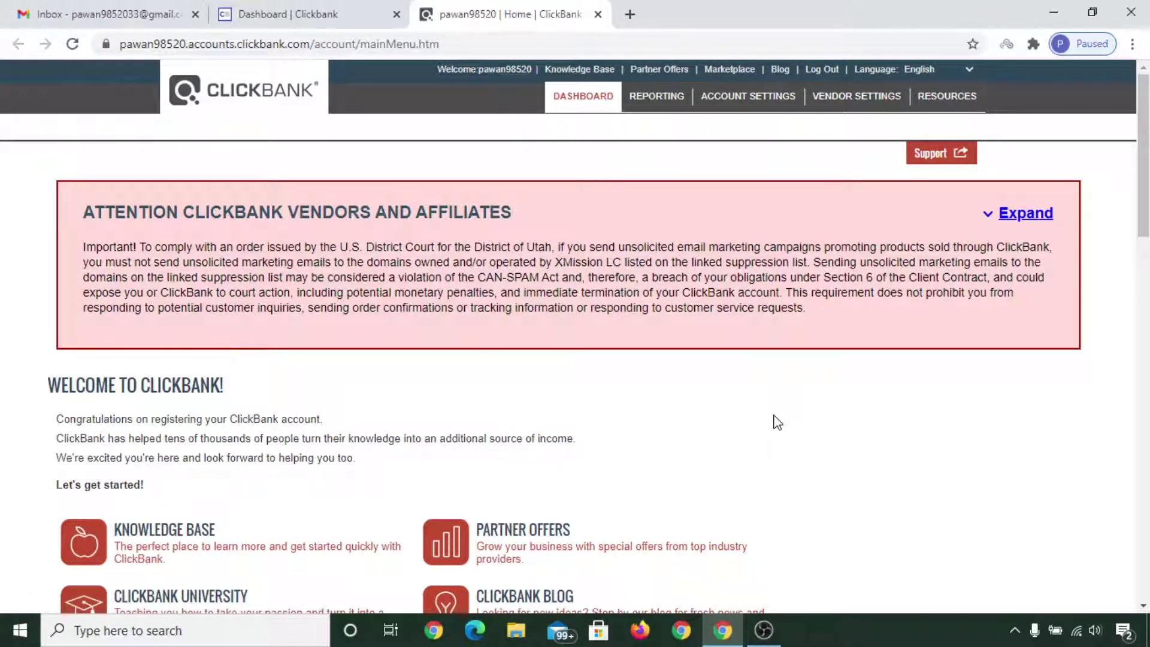
click(760, 108)
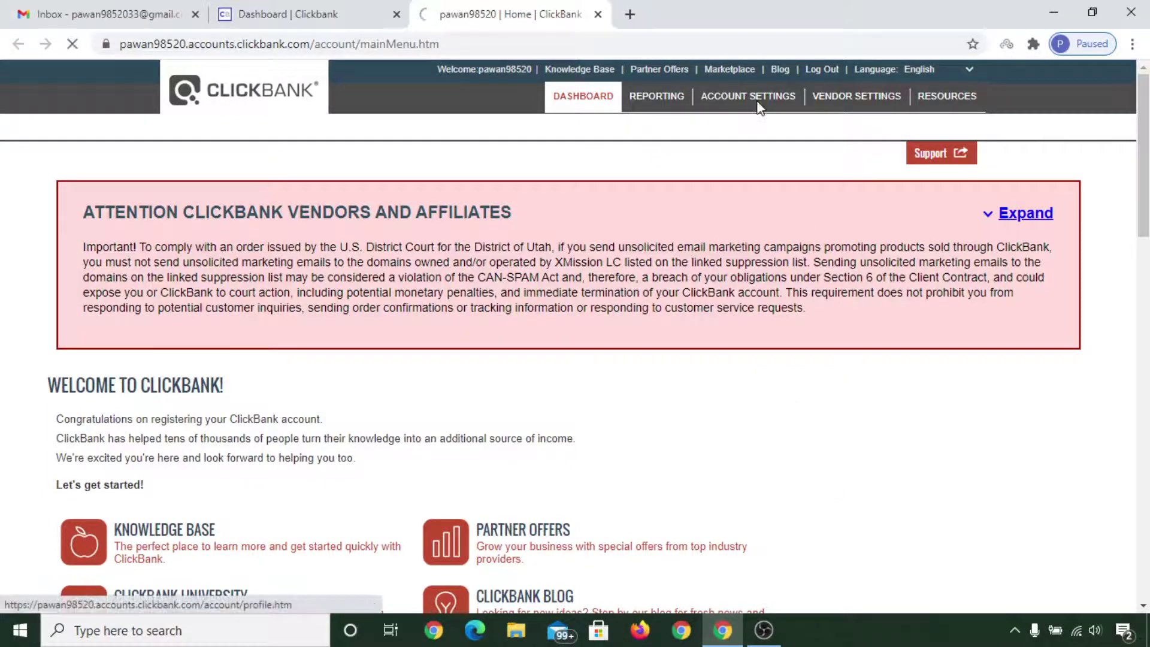
scroll(632, 352, down, 2)
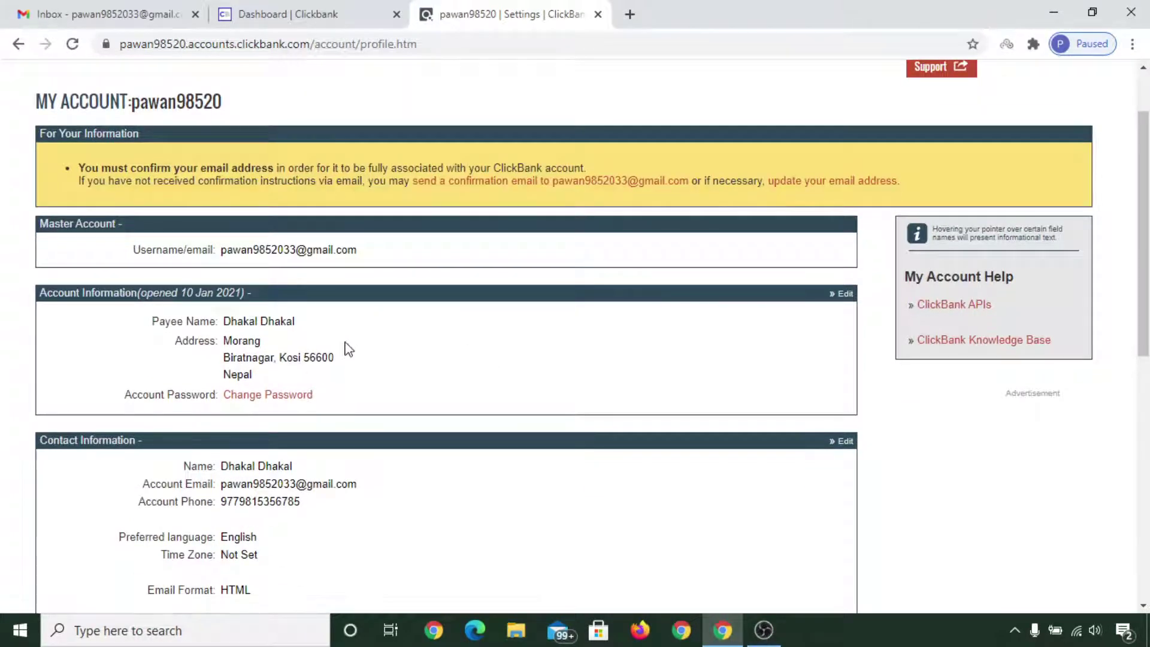
scroll(326, 329, down, 1)
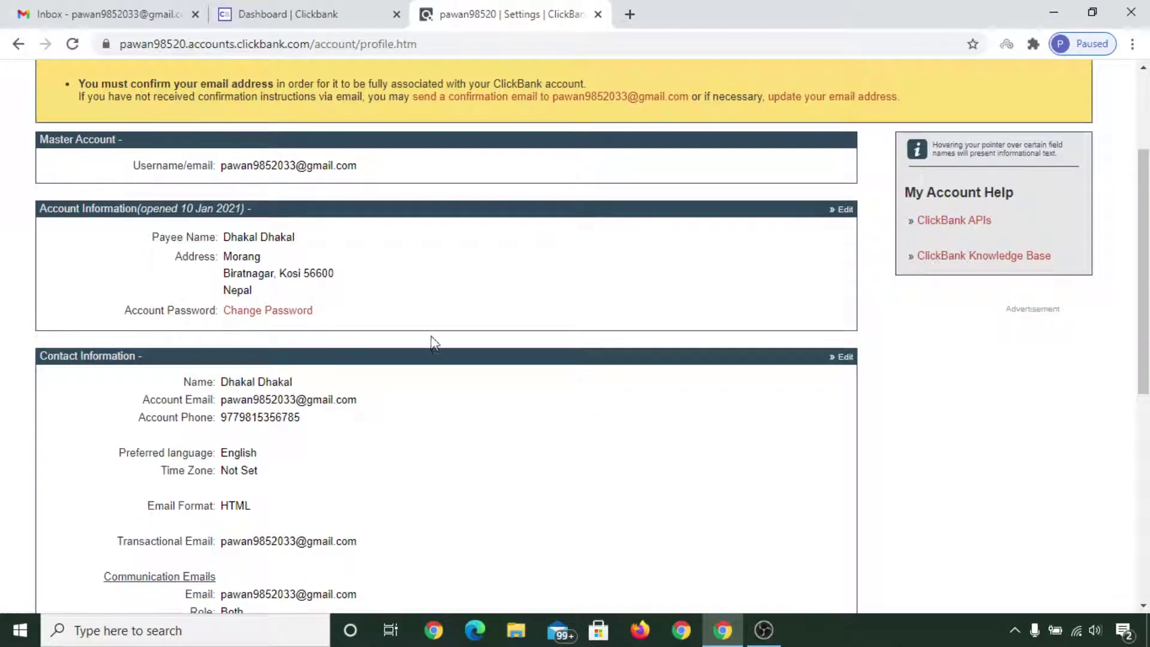
click(846, 209)
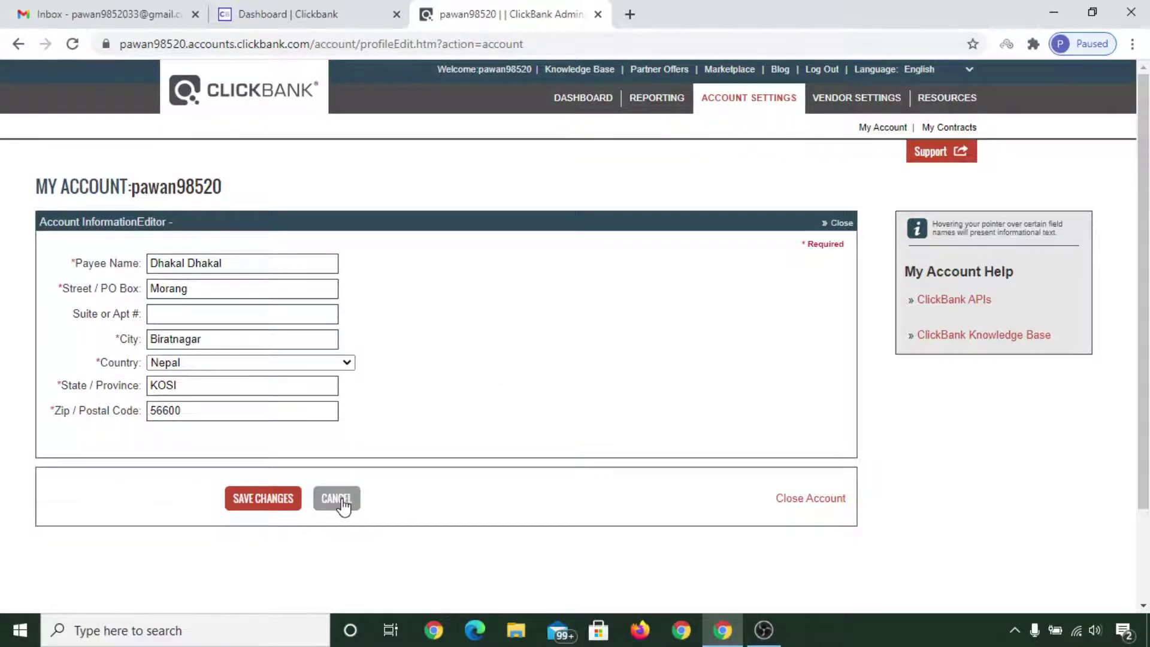
- Back in account settings, edit Payment Information and choose a $25.00 payment threshold
click(11, 48)
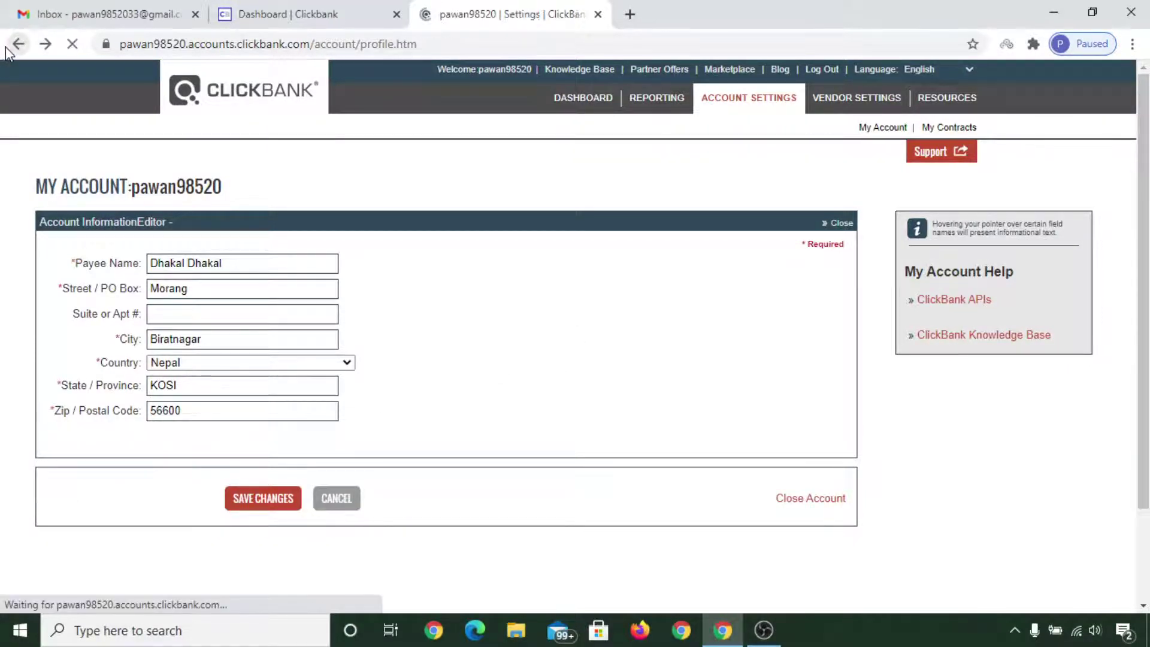
scroll(421, 353, down, 5)
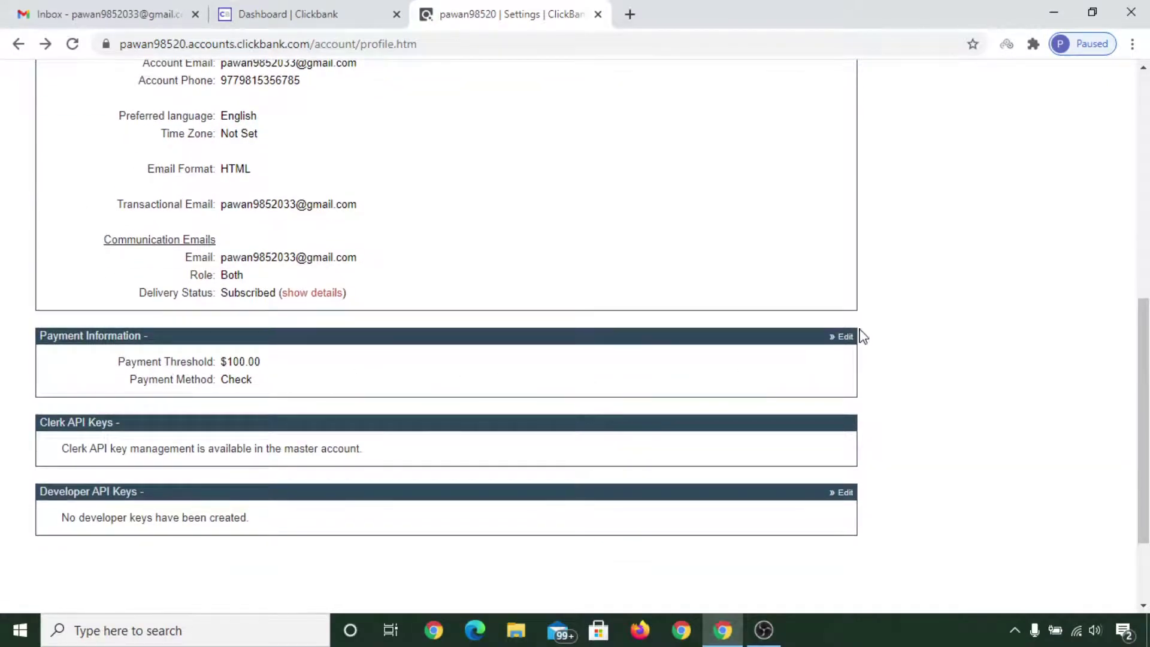
click(846, 337)
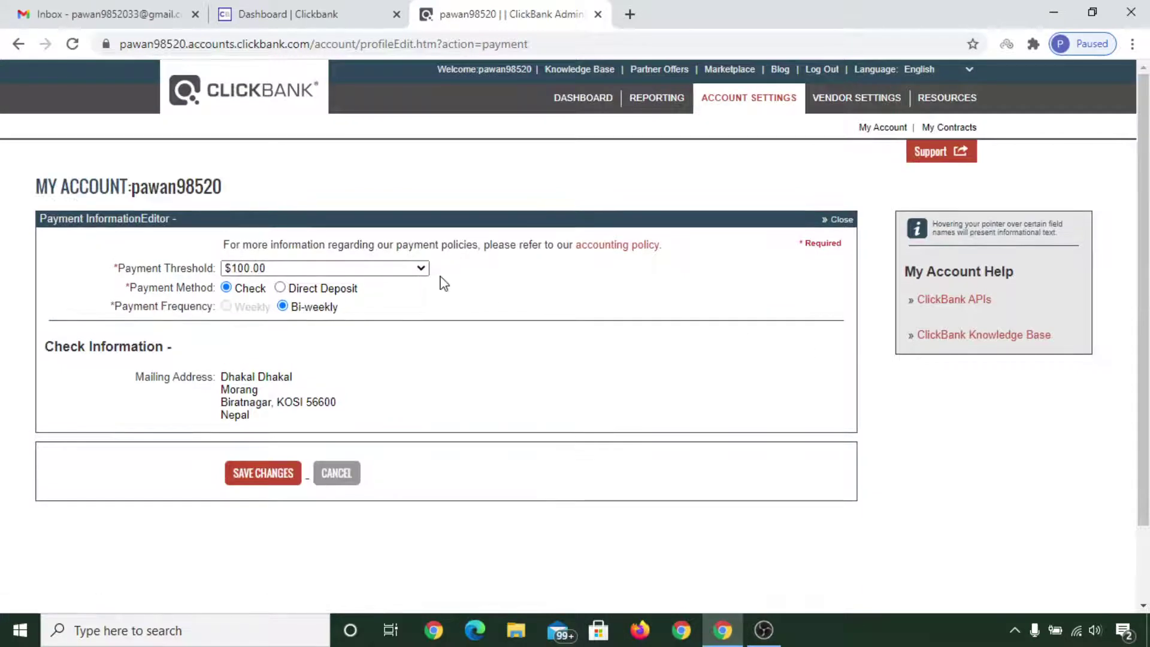
click(421, 268)
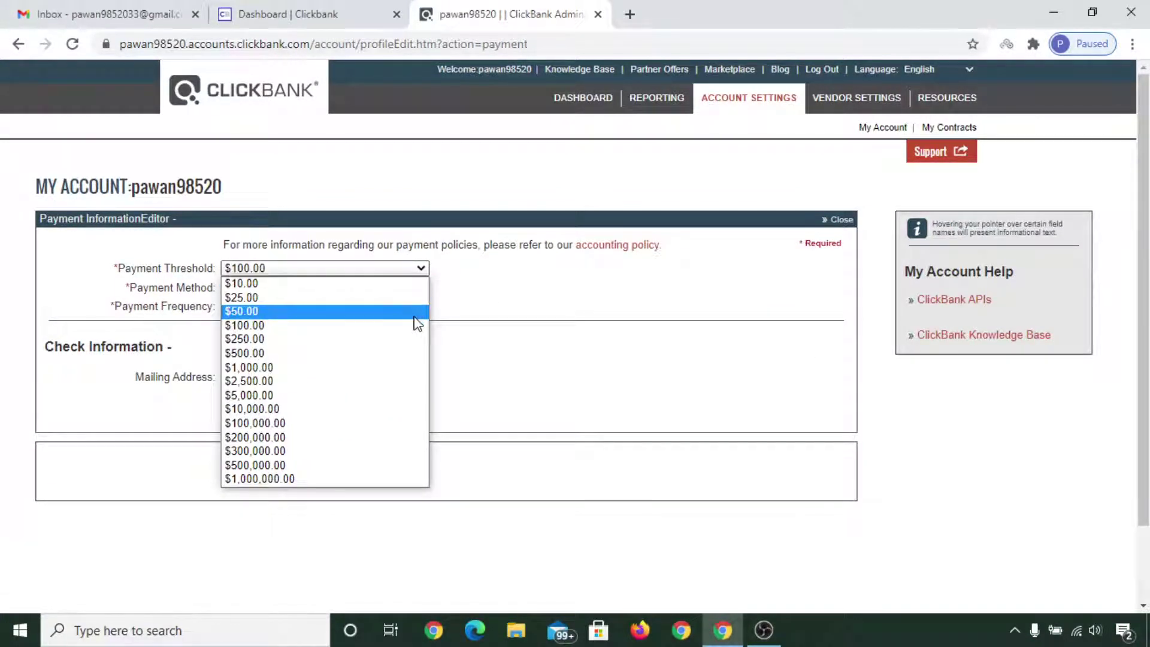
click(413, 298)
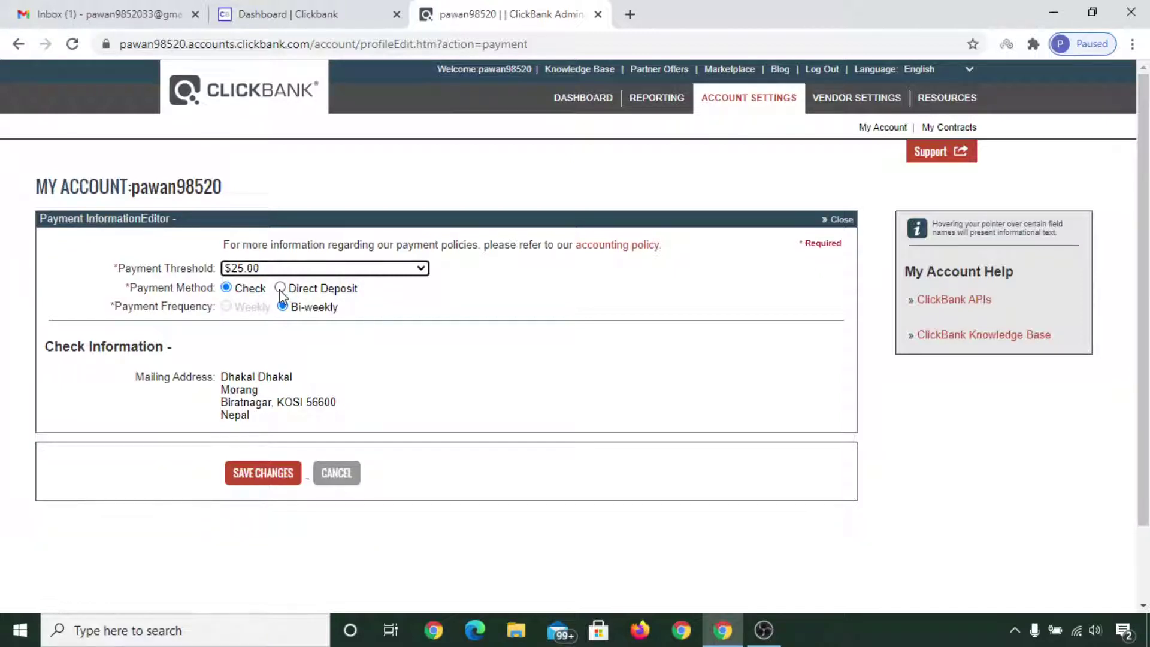
- Choose Direct Deposit as the payment method and set the bank country to UNITED STATES
click(280, 288)
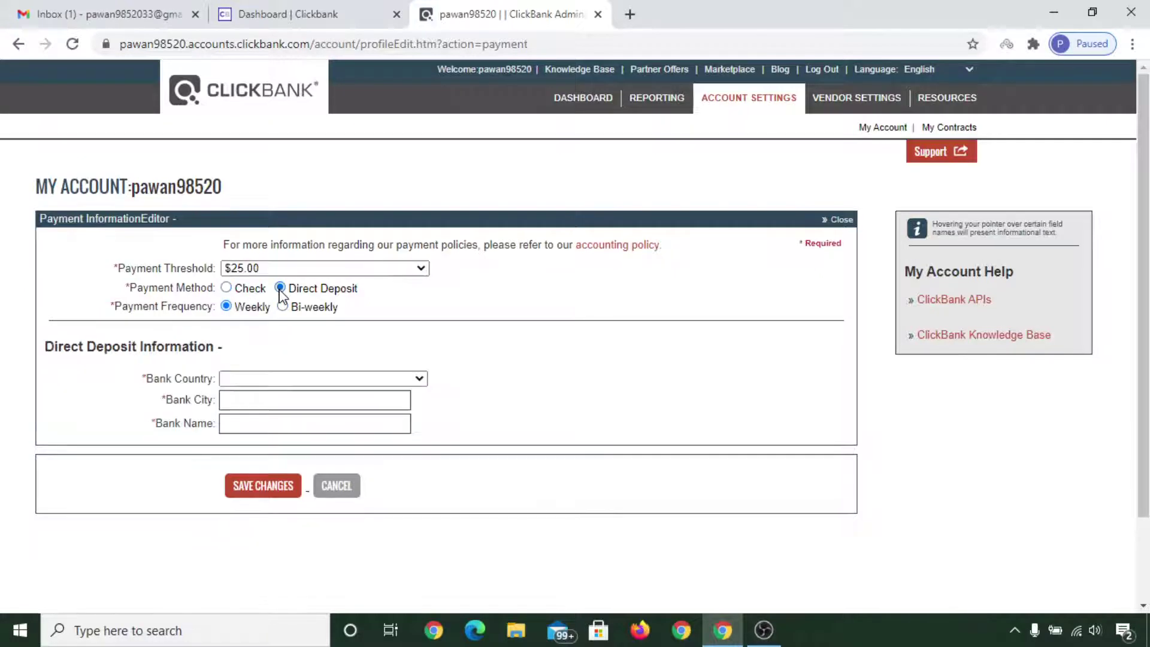
scroll(282, 298, down, 2)
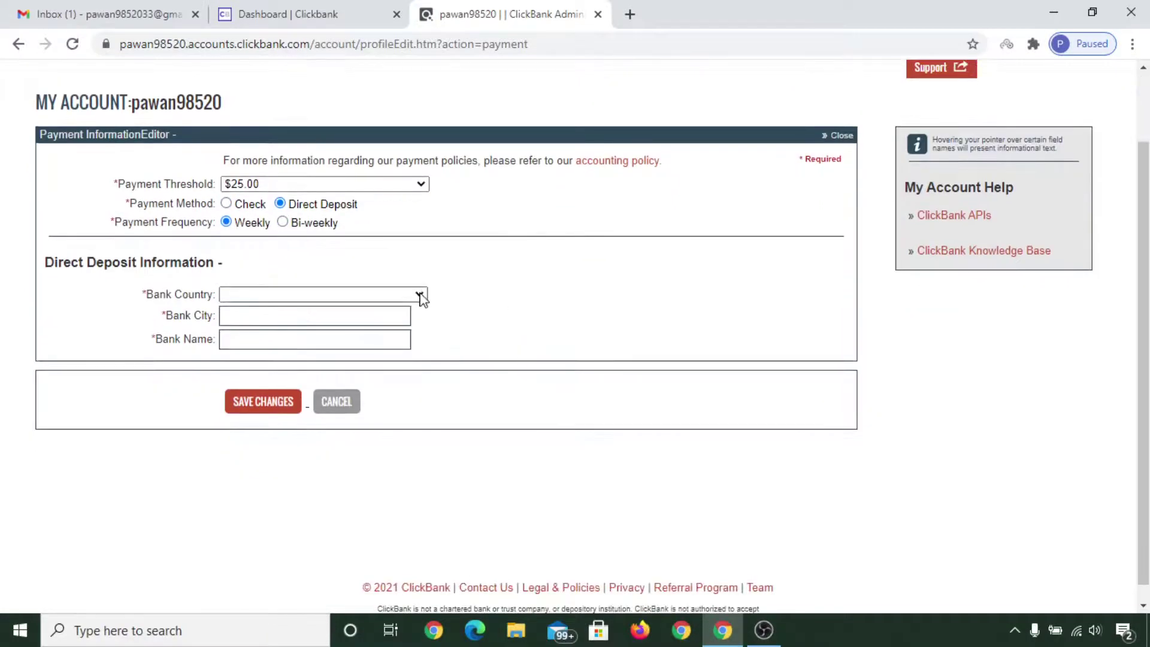
click(419, 296)
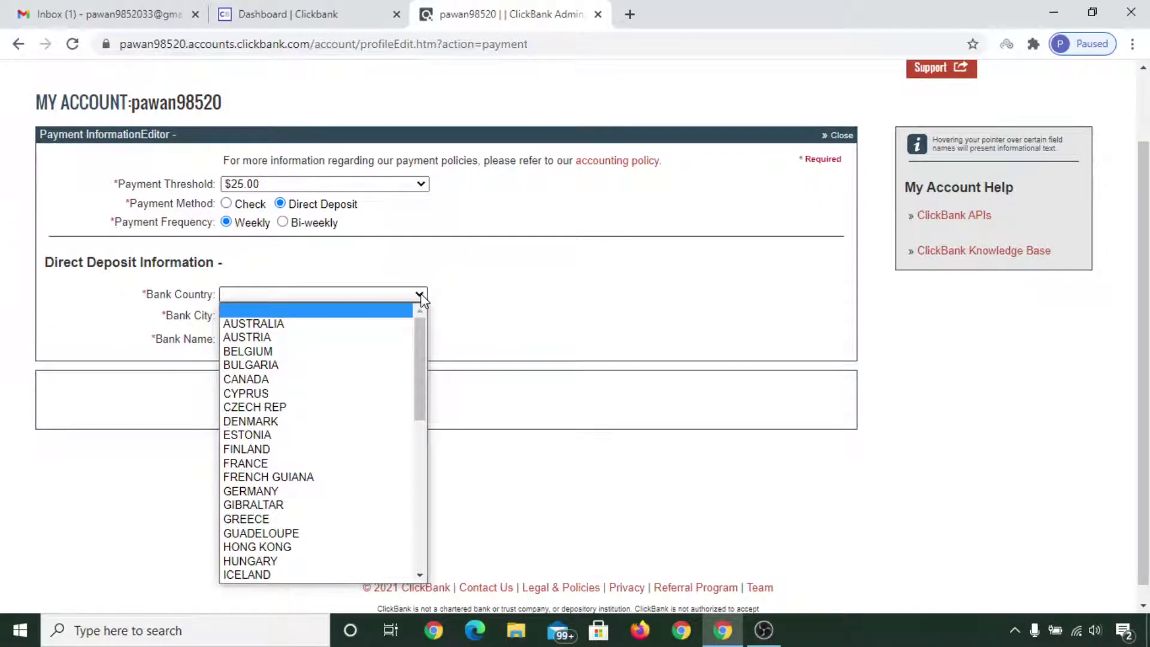
key(n)
key(o)
key(Up)
key(Up)
key(u)
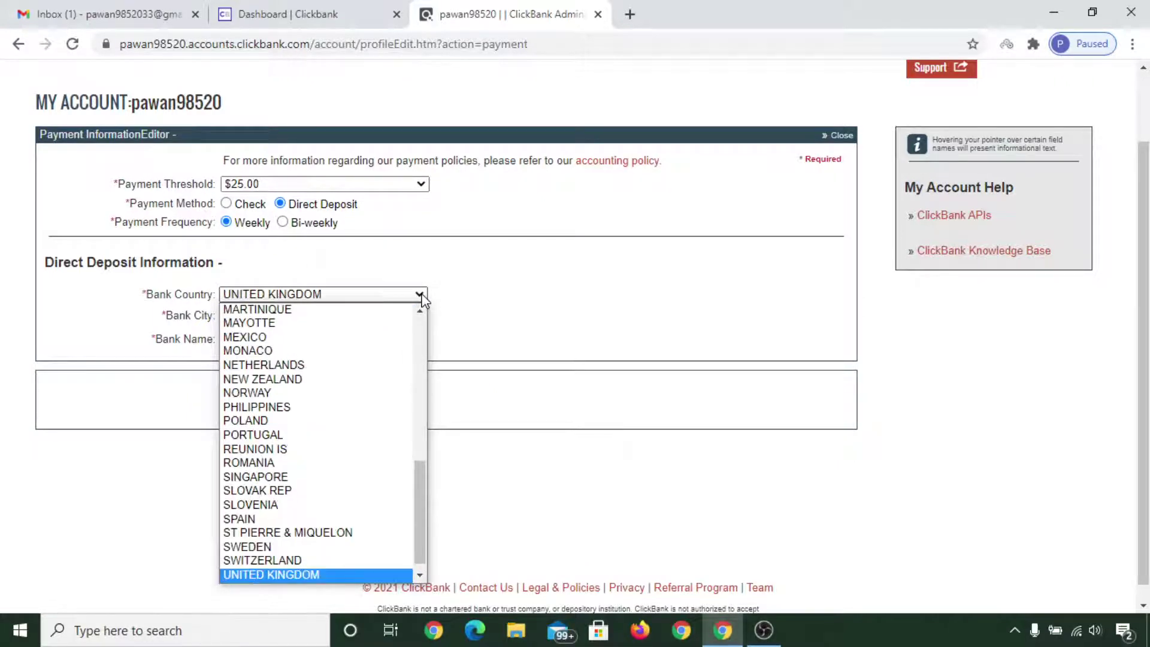
key(Down)
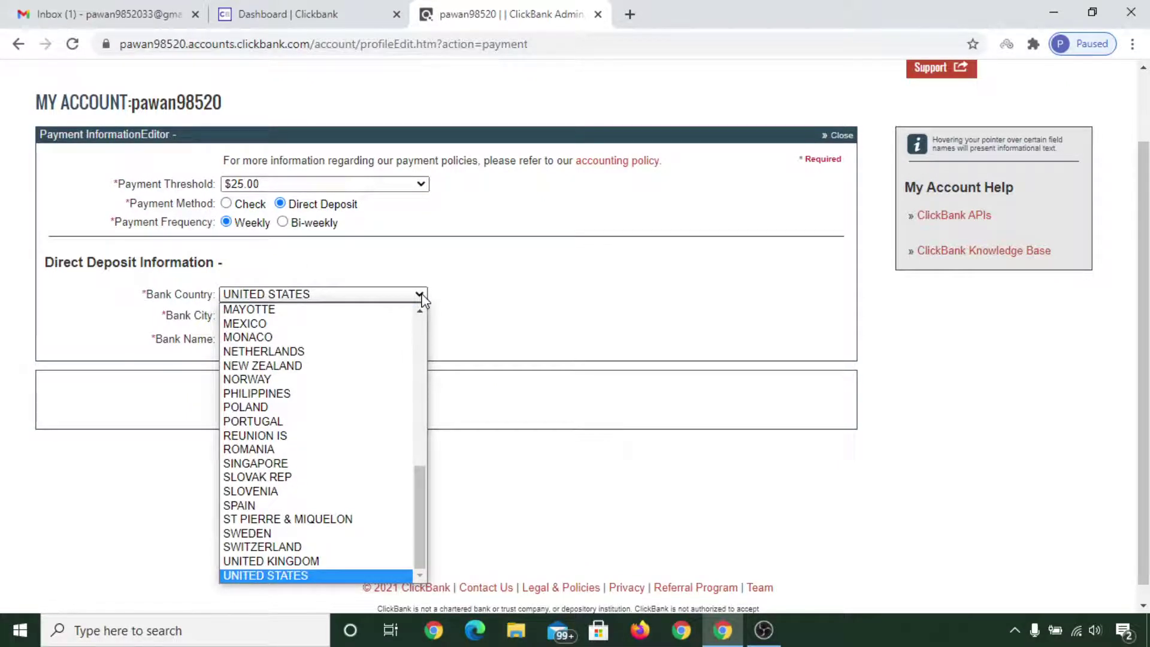
key(Return)
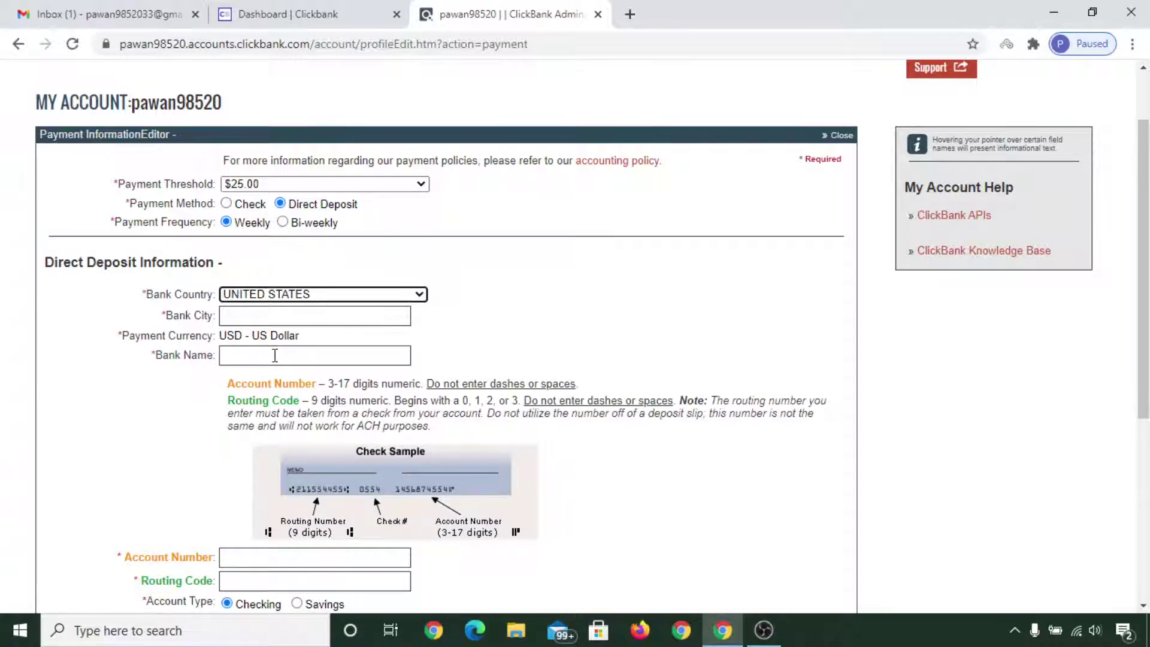
scroll(300, 357, down, 3)
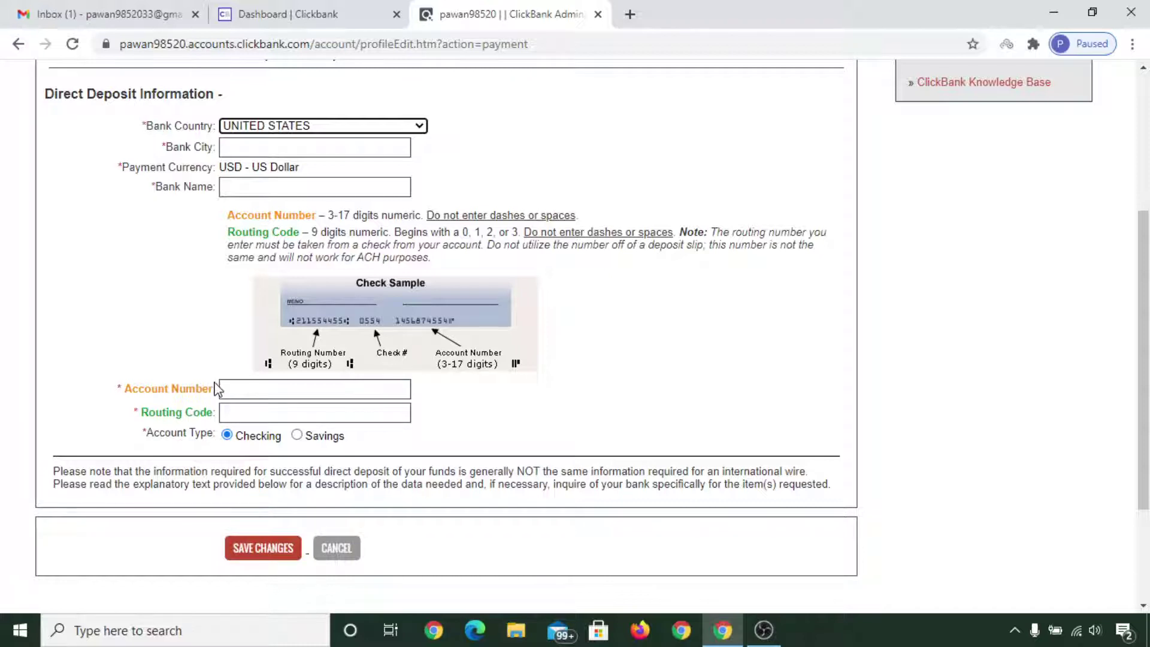
- Search Google for 'payoneer bank info' in a new tab and check the top Payoneer result
click(630, 14)
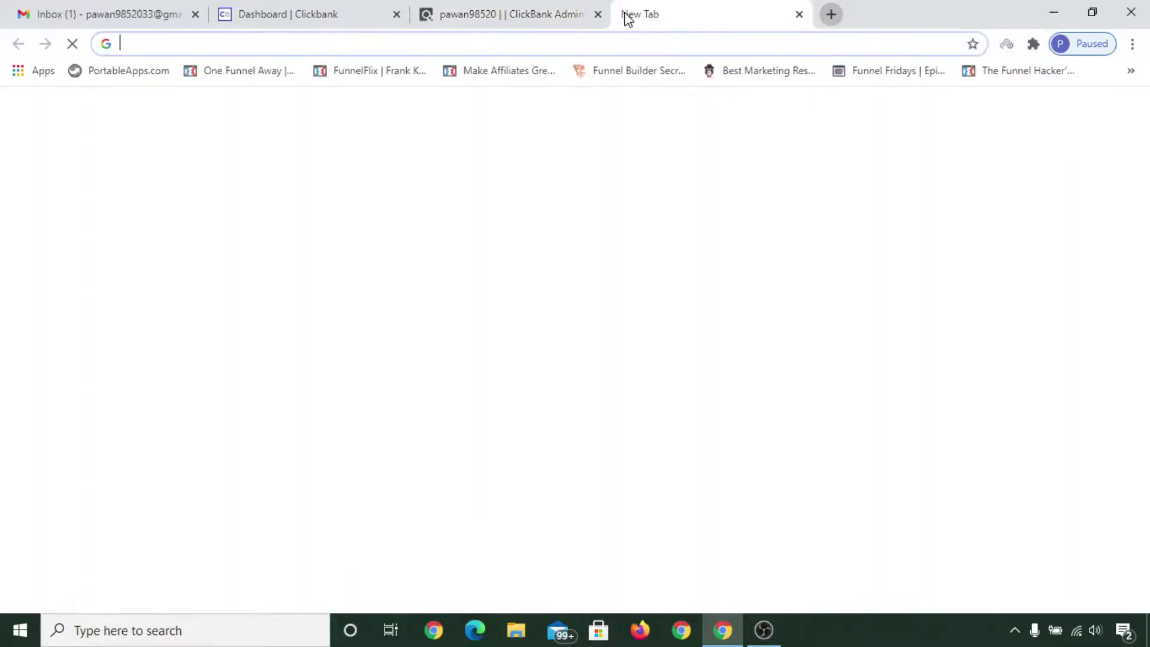
text(payoneer )
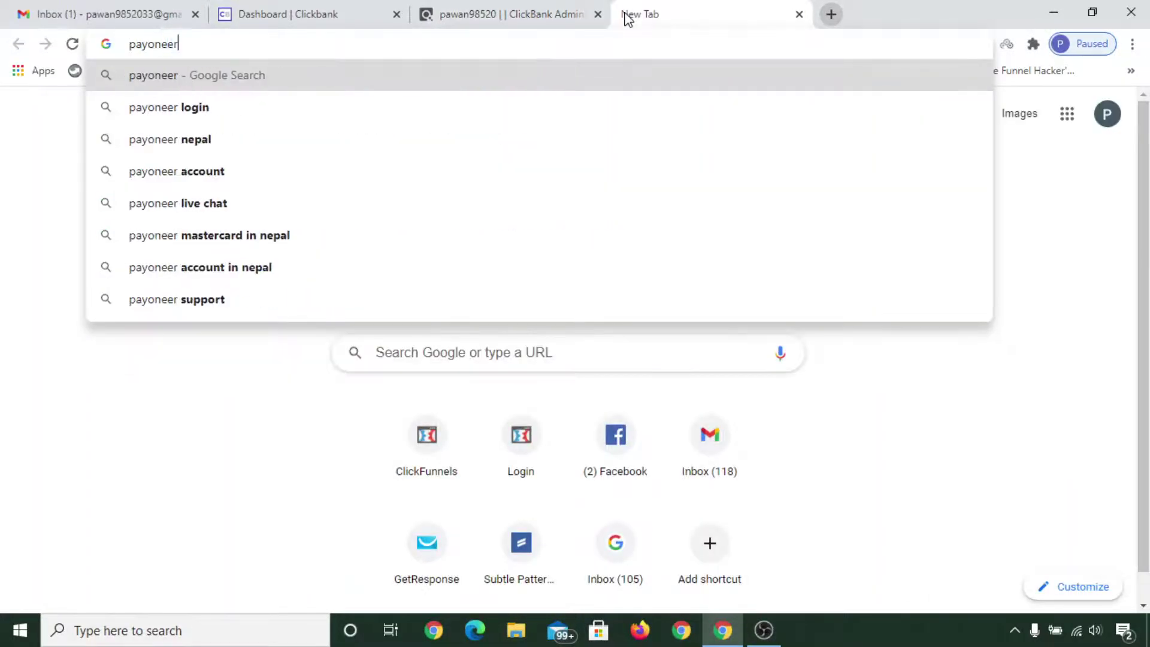
text(bank info)
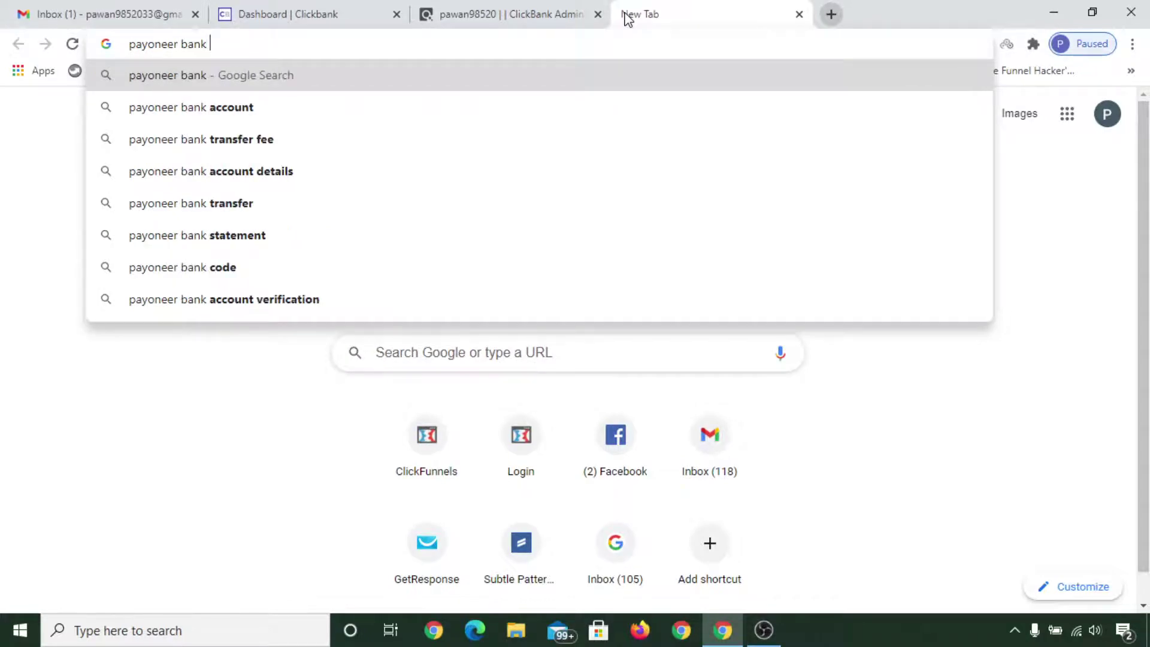
key(Return)
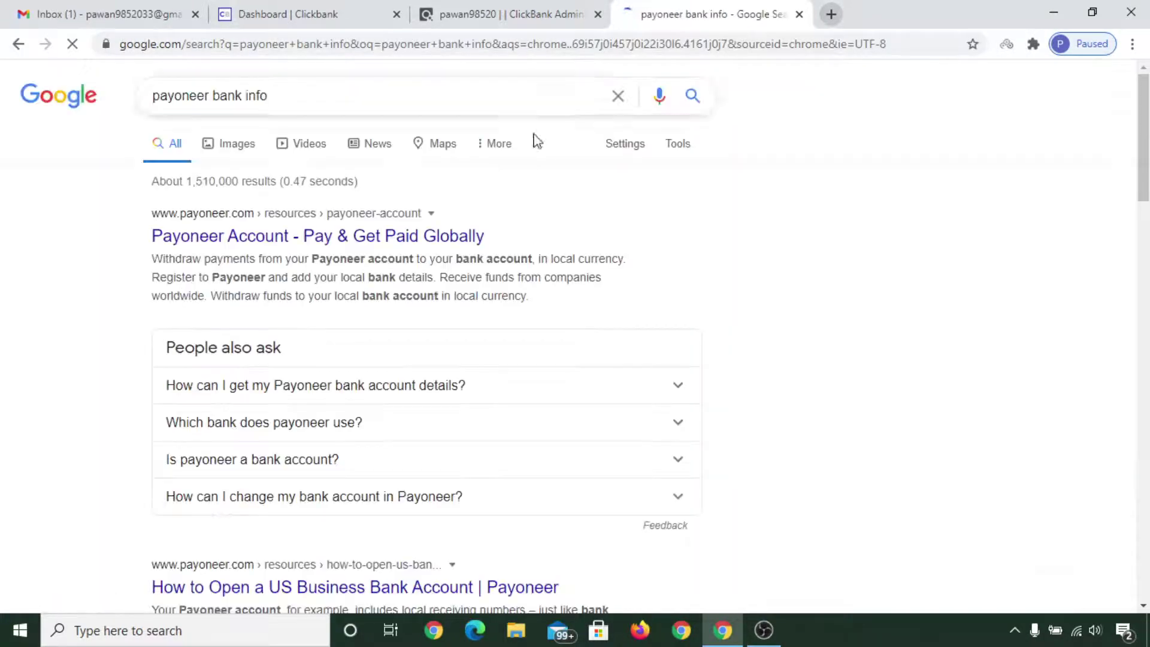
click(342, 237)
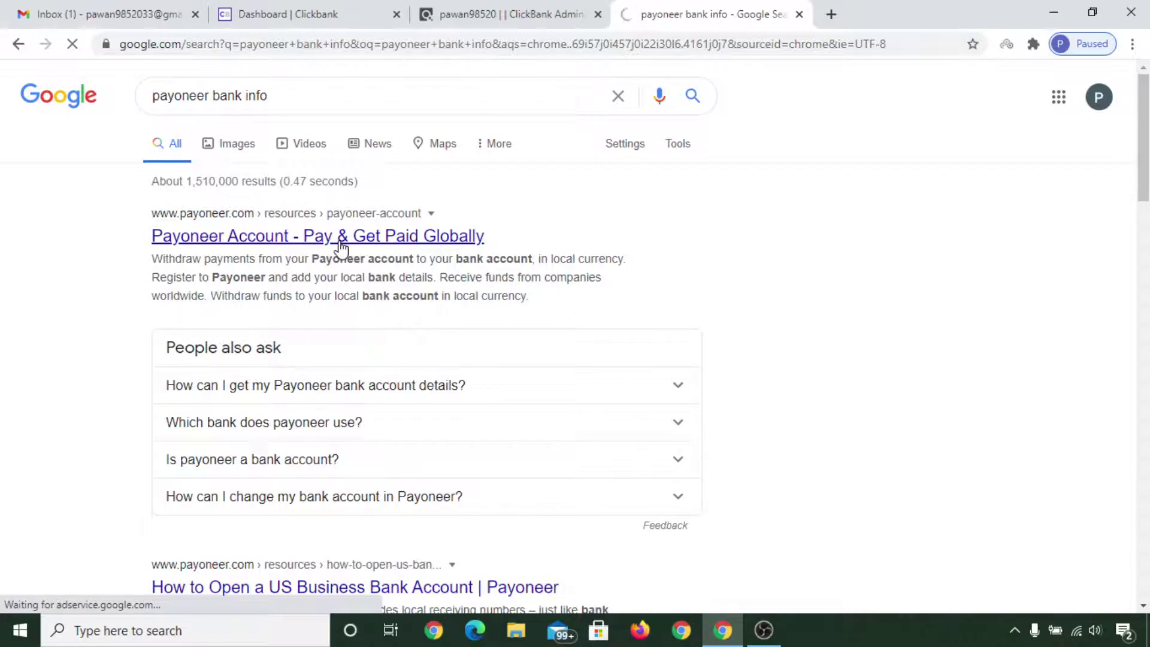
click(18, 43)
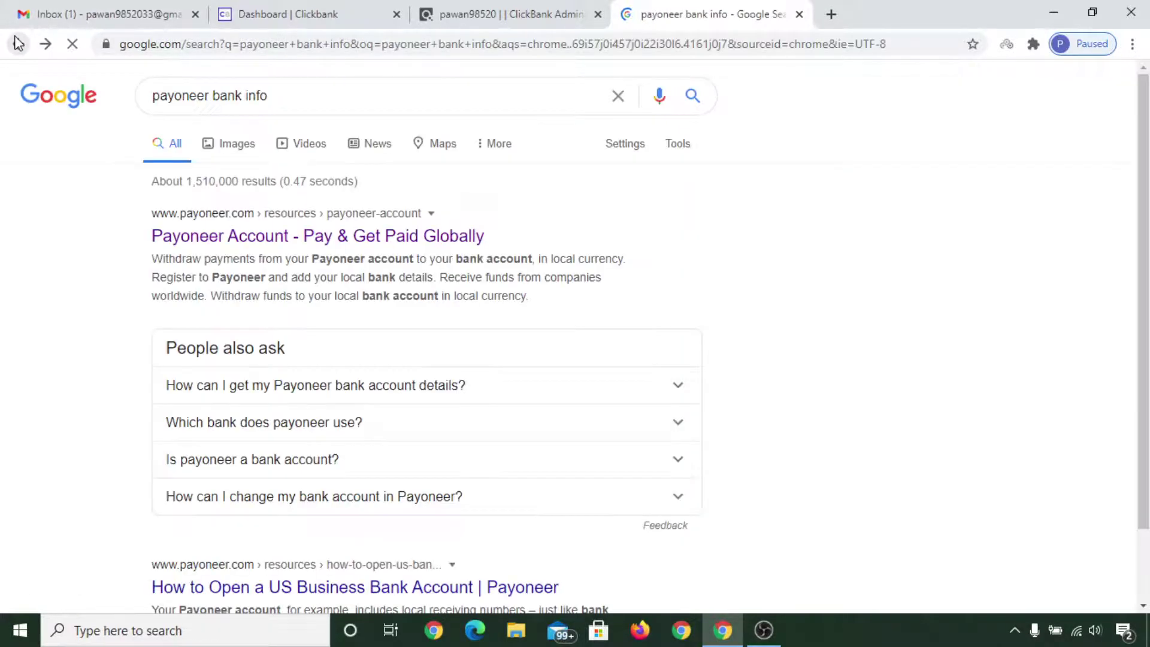
- Preview the 'payoneer 9-Digit Routing Number' image among the image results
click(225, 161)
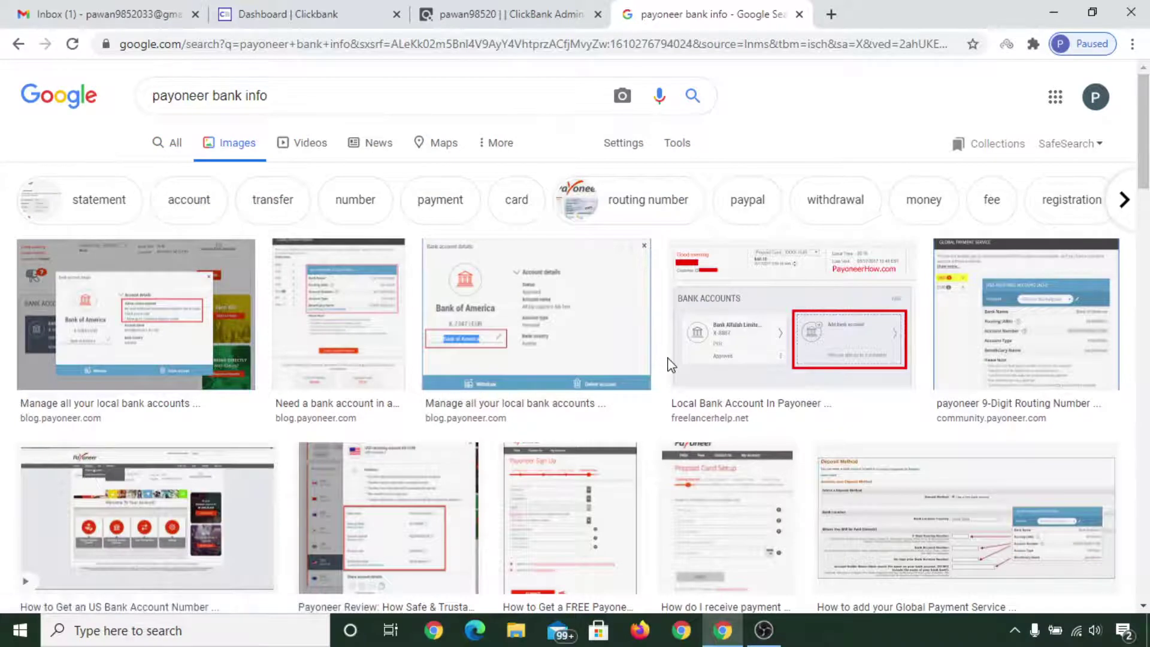
scroll(670, 360, down, 1)
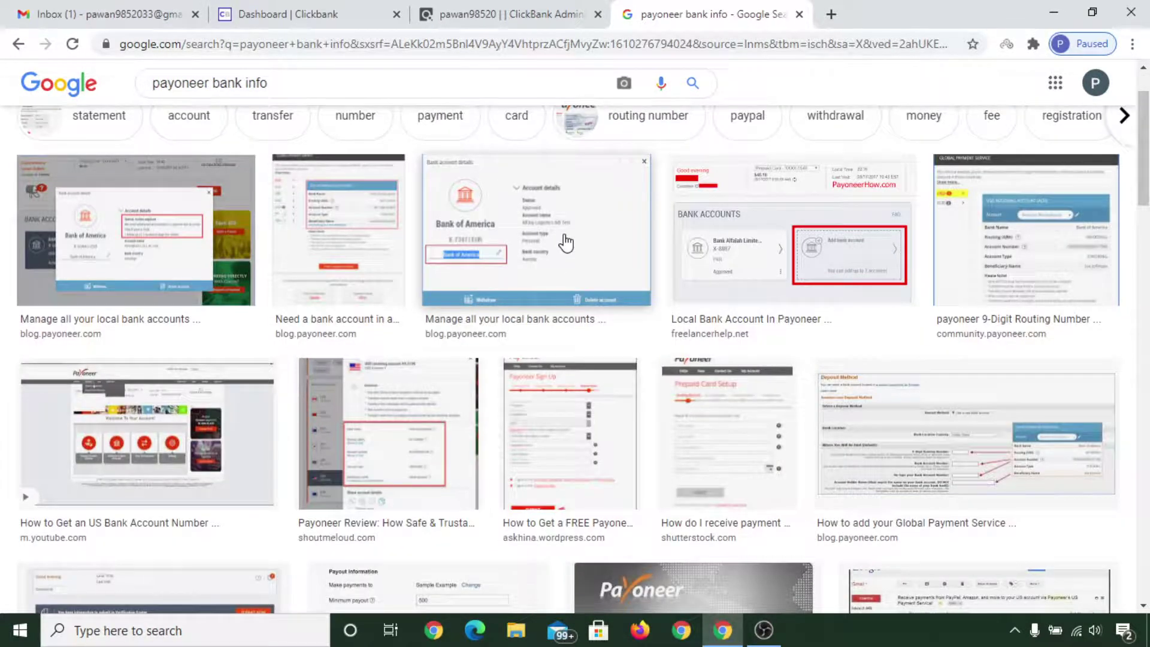
click(980, 244)
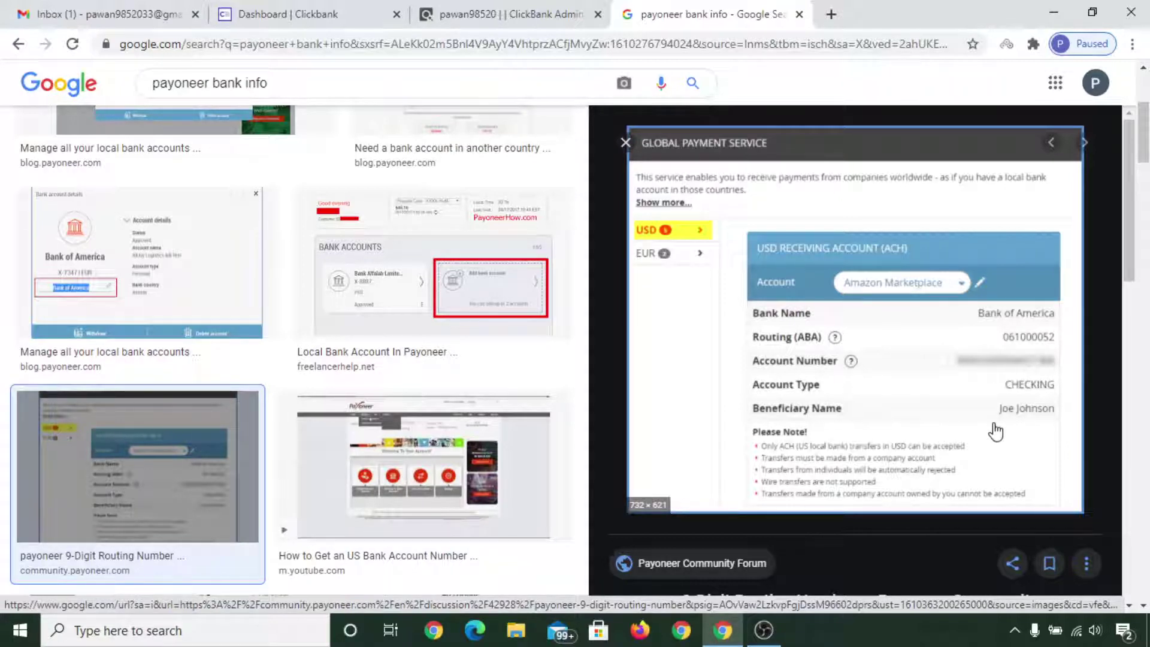
- Compare the Payoneer routing image with ClickBank's Direct Deposit form, ending at the form's top
click(312, 11)
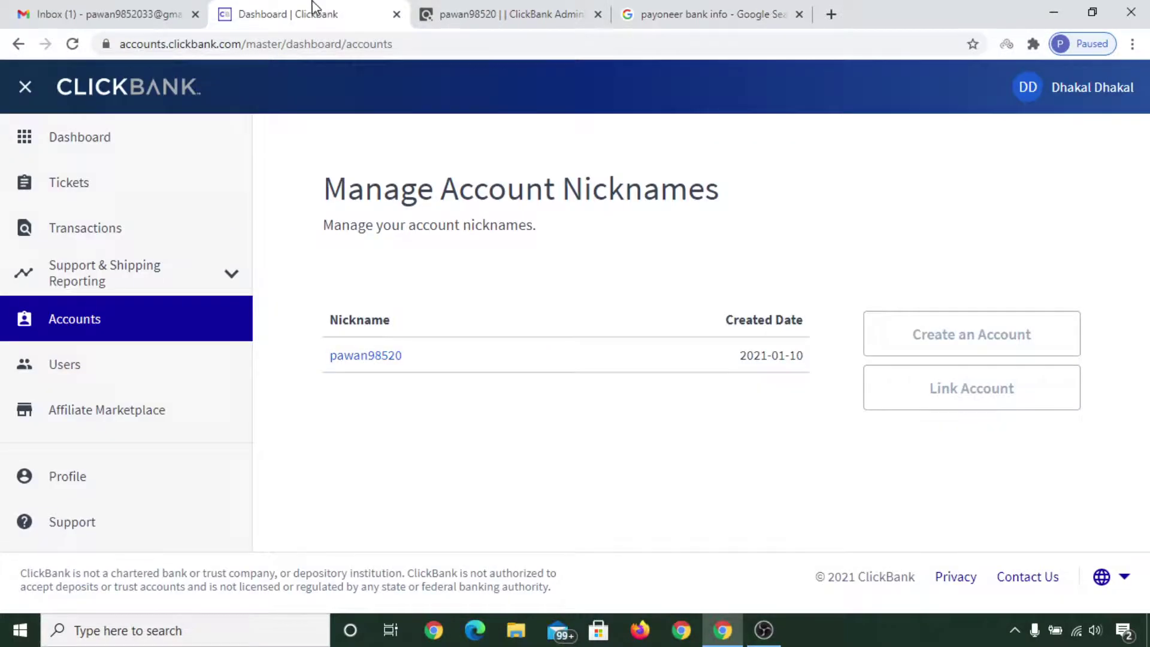
click(473, 15)
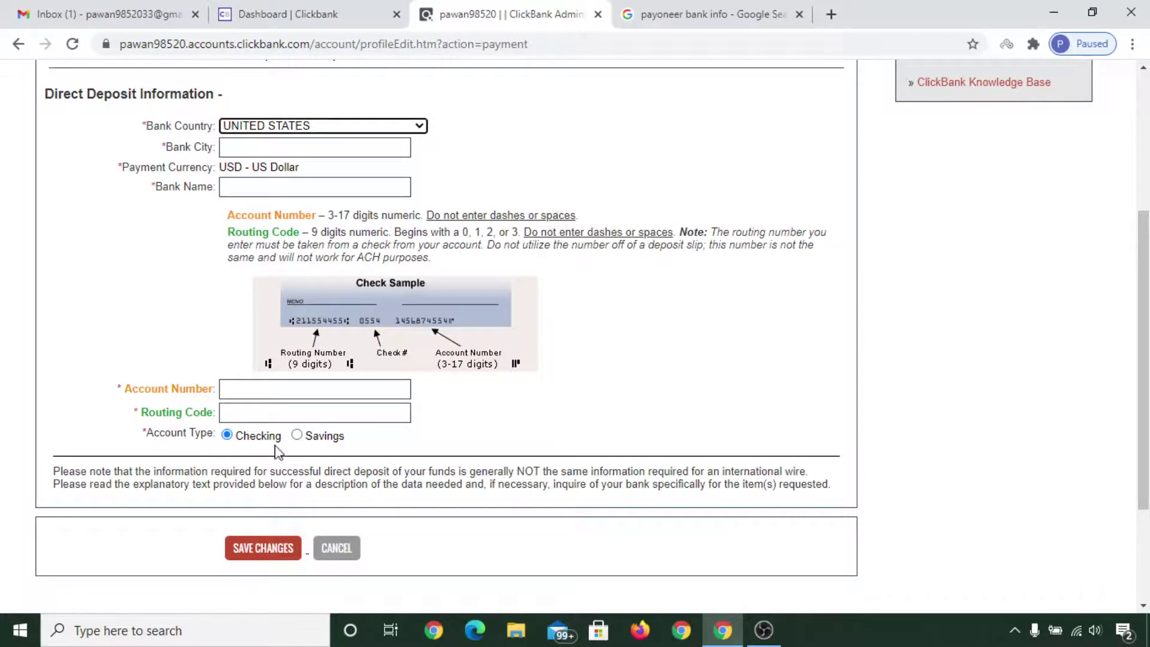
click(727, 12)
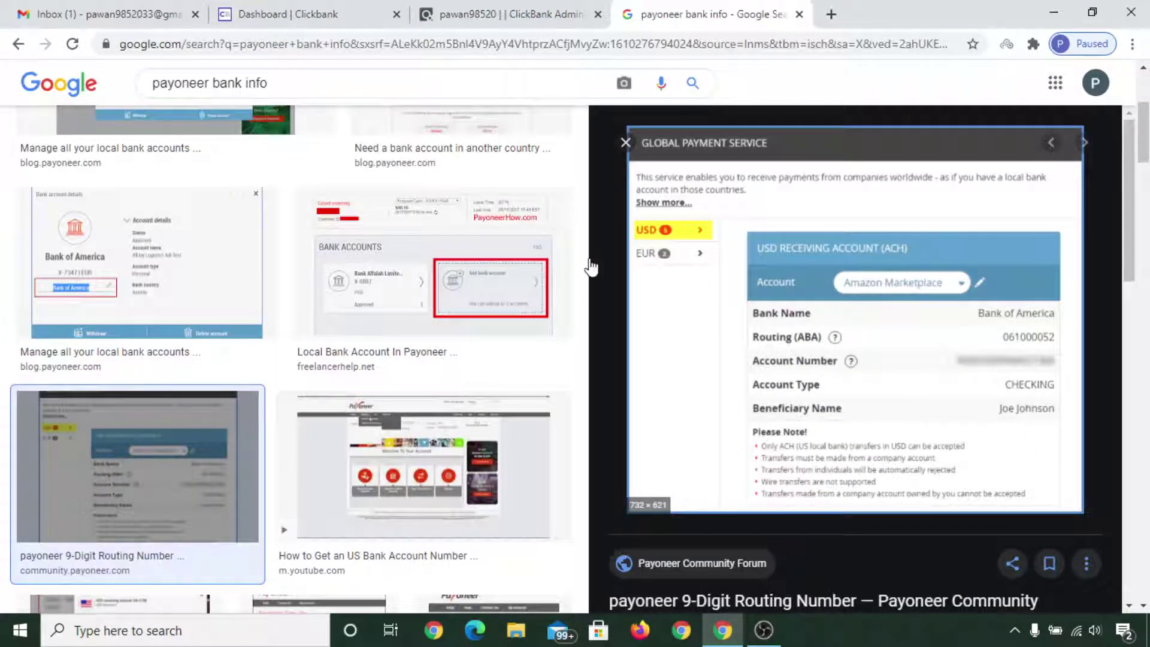
click(485, 15)
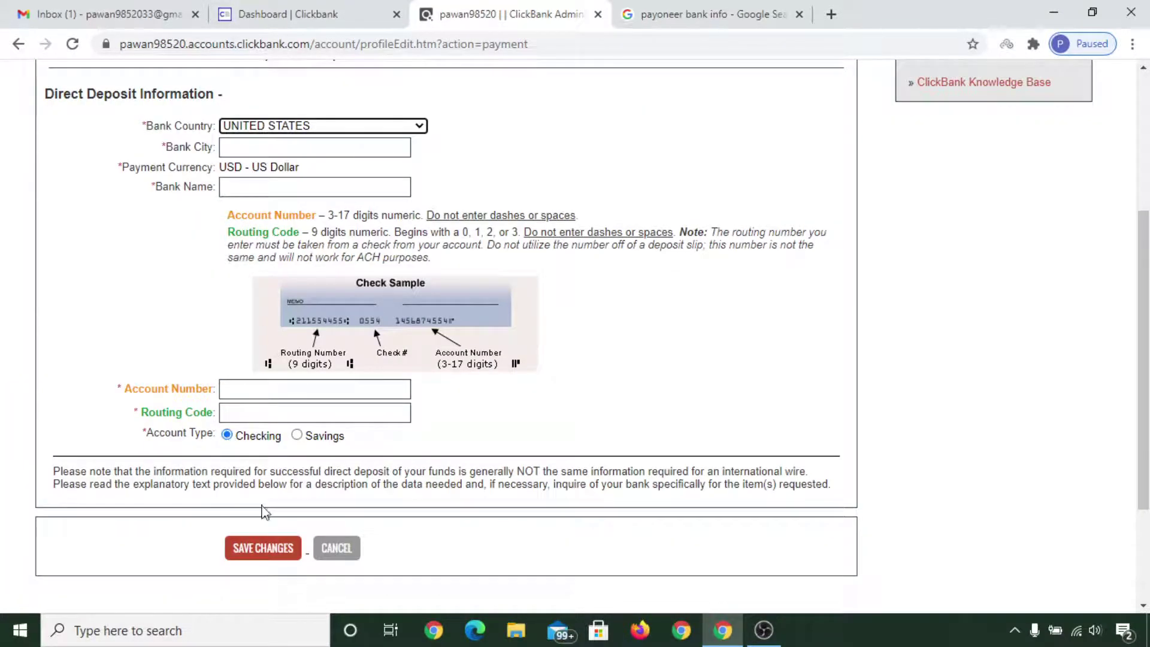
scroll(894, 470, up, 3)
scroll(897, 473, up, 1)
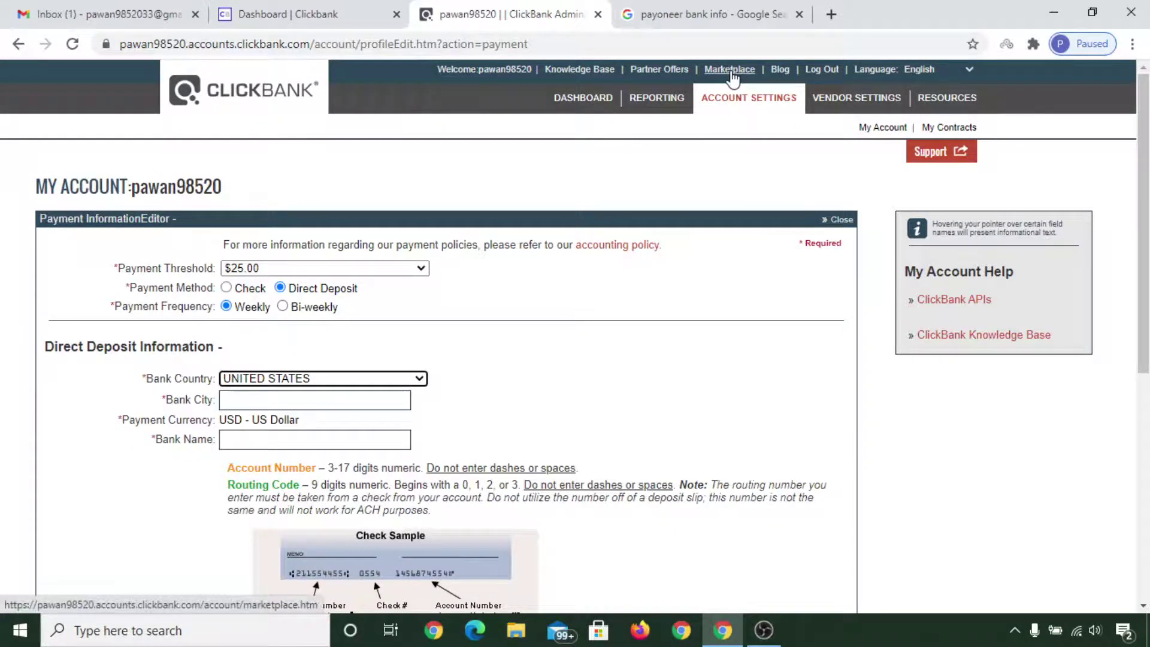
- Open the Marketplace, try a search for 'weightloss' products, then return to the Marketplace home
click(730, 70)
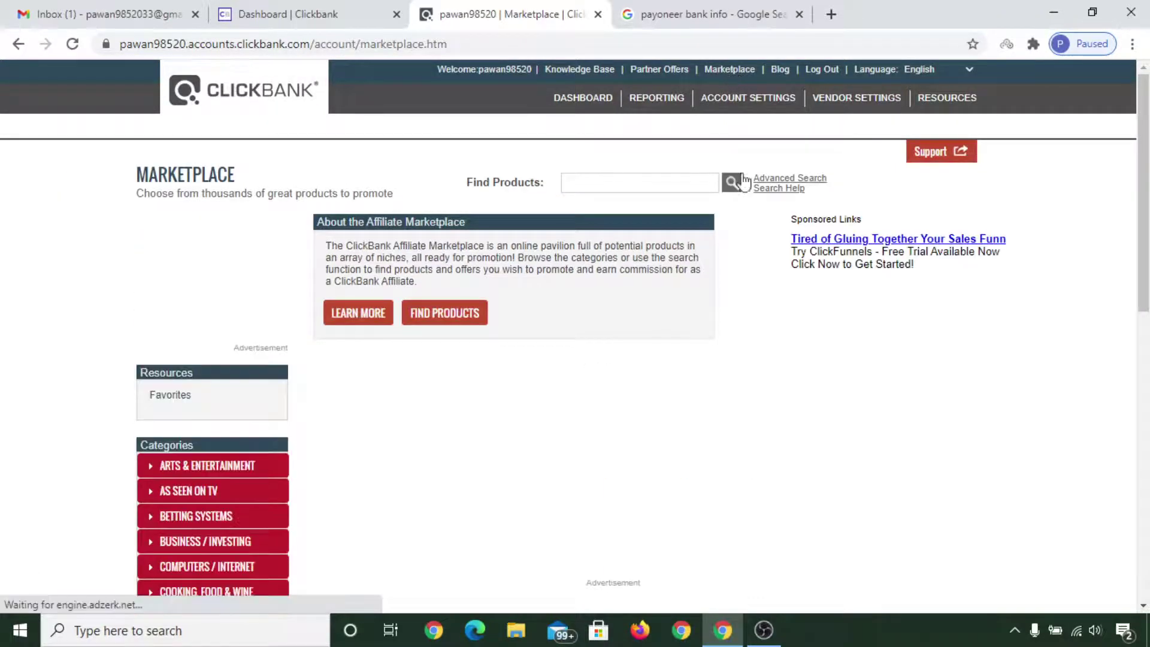
scroll(730, 355, down, 1)
scroll(730, 354, up, 1)
click(640, 184)
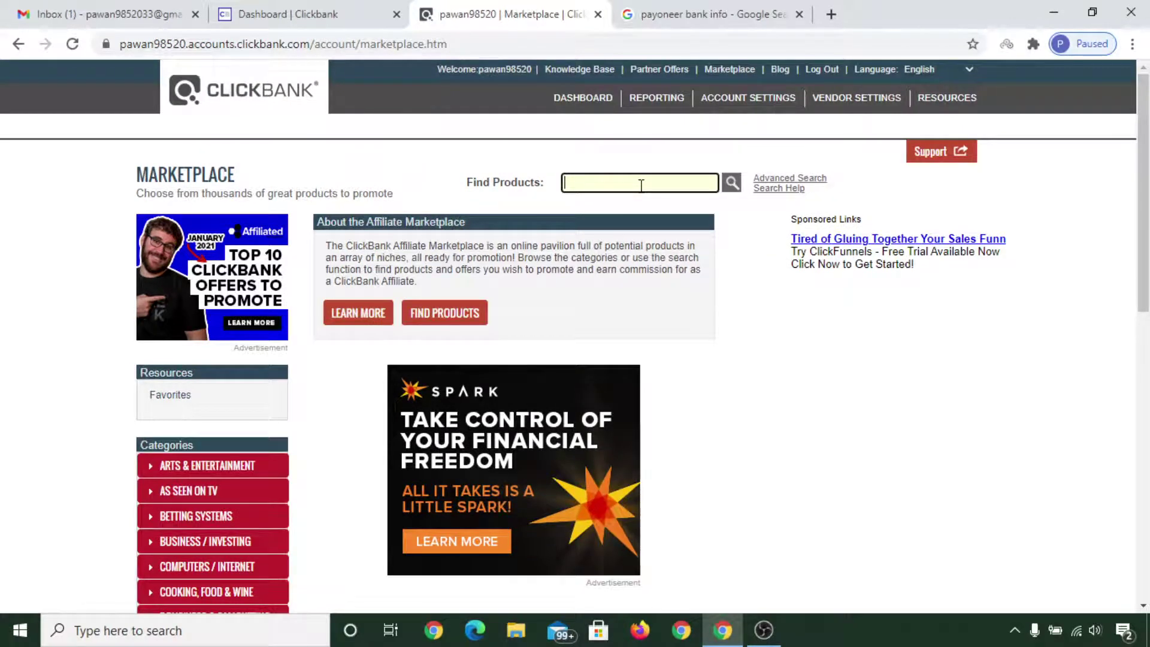
text(weightloss)
click(731, 182)
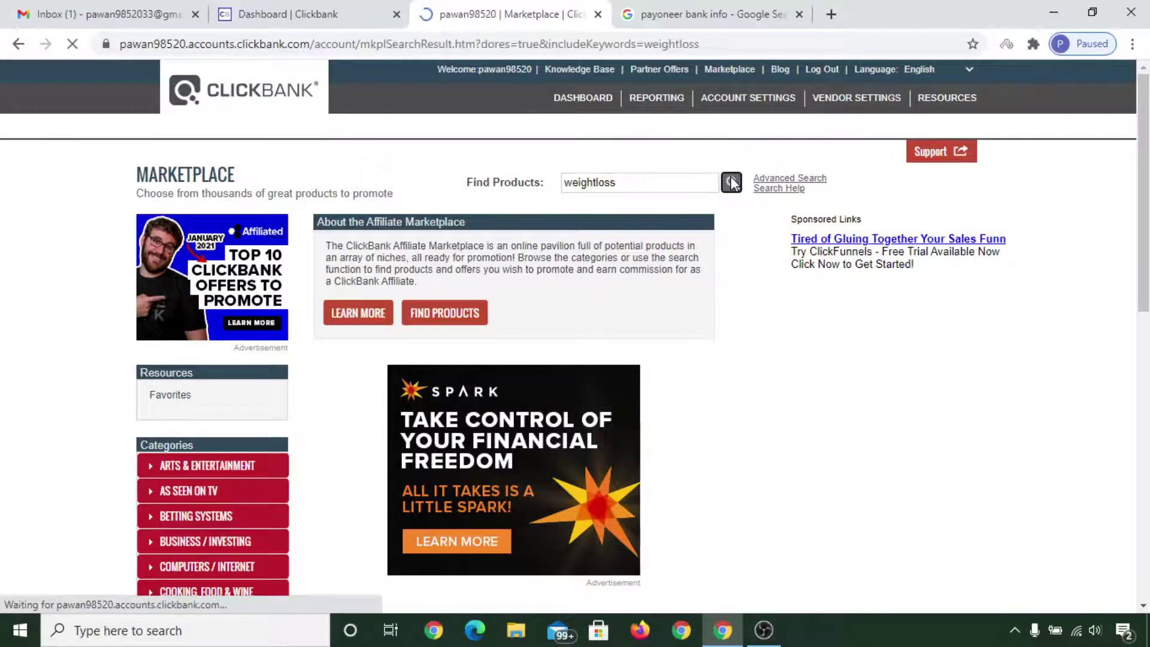
scroll(477, 320, down, 3)
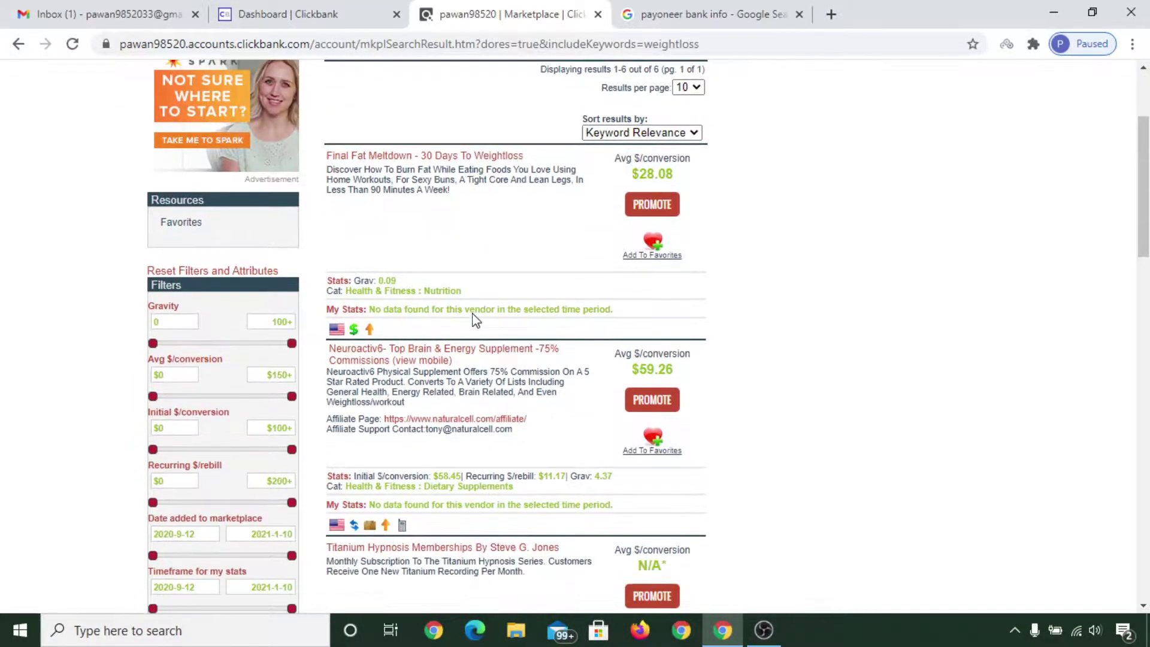
click(14, 48)
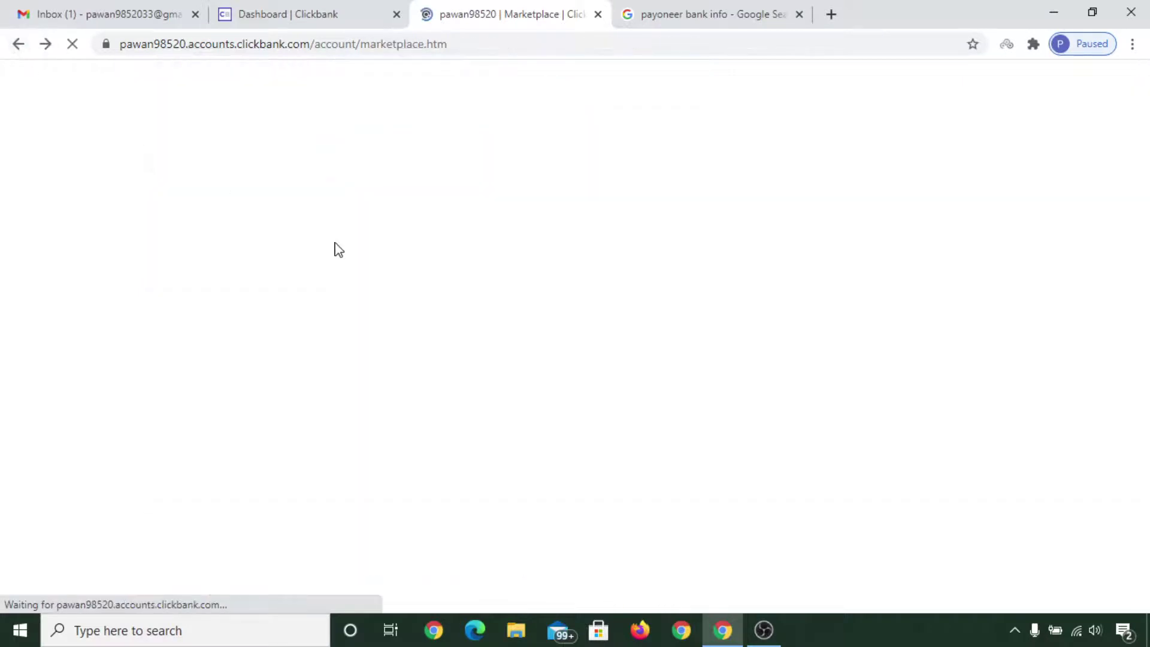
- Browse the Arts & Entertainment category's 112 products, headed by Pianoforall
click(167, 135)
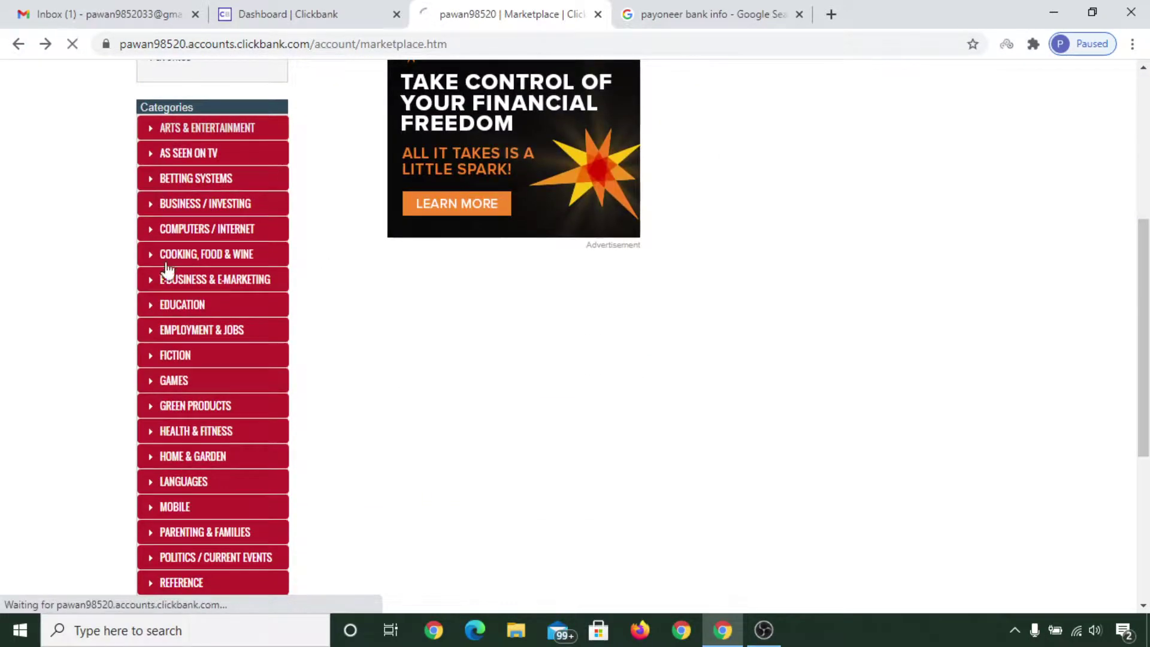
scroll(264, 347, down, 3)
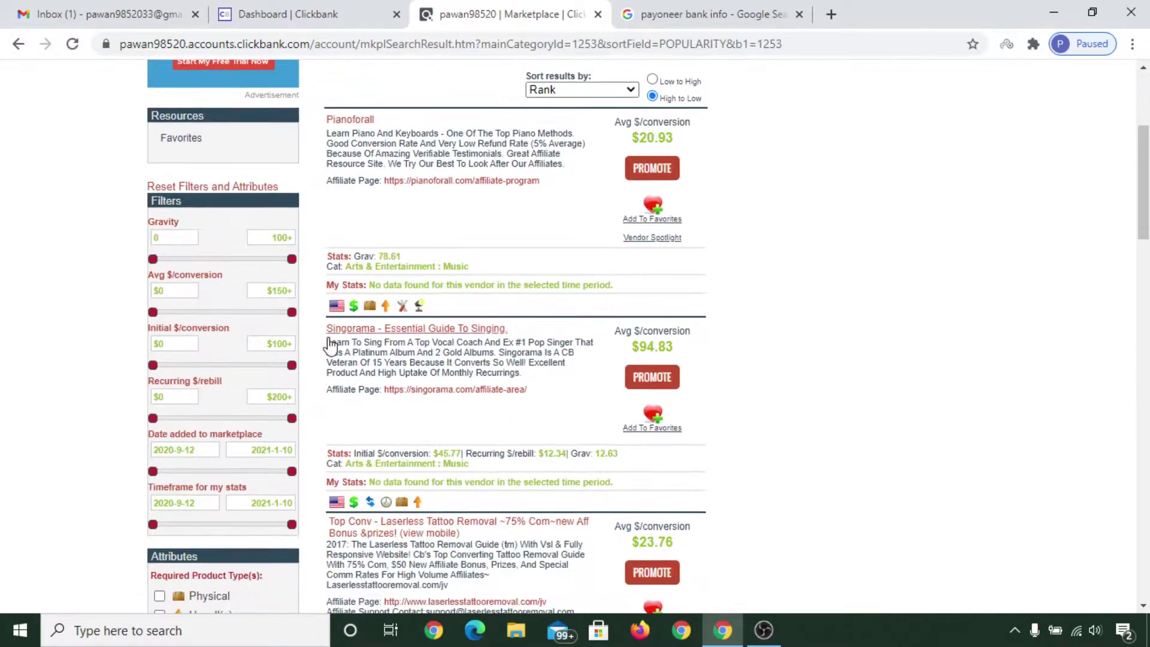
scroll(216, 408, down, 3)
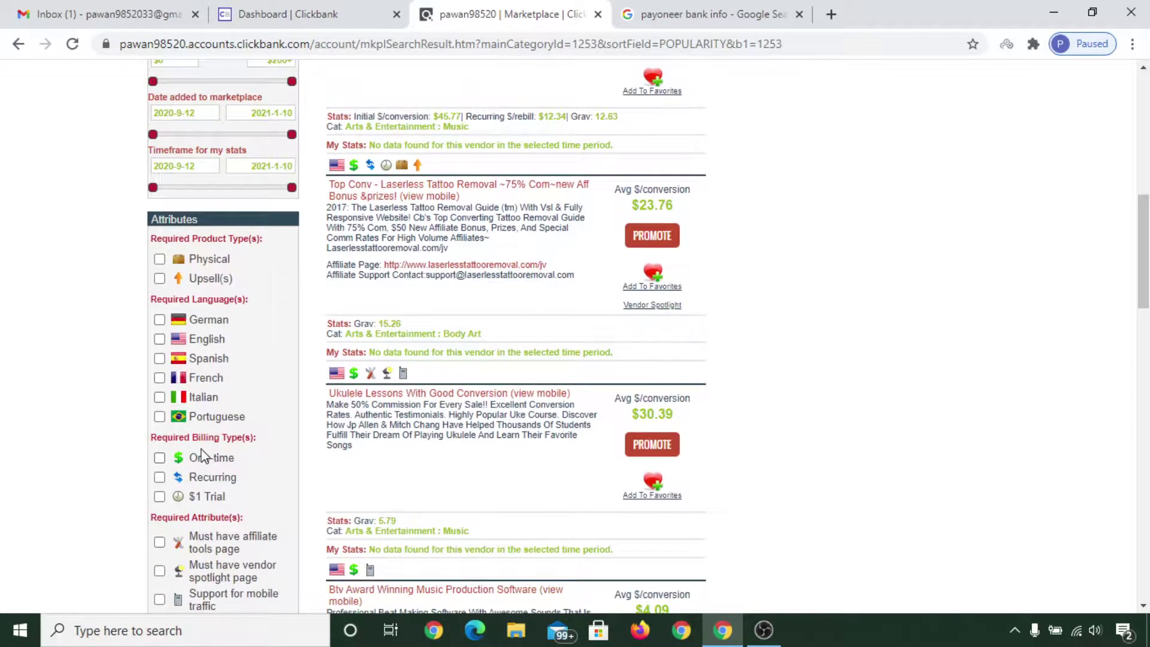
scroll(252, 395, up, 3)
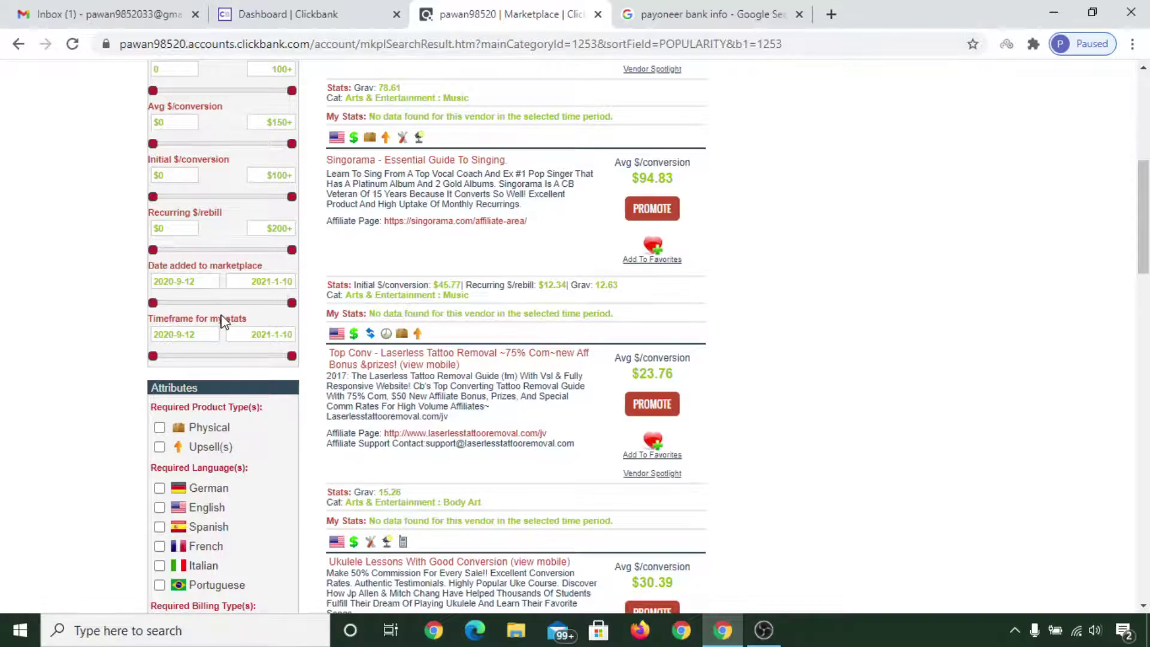
scroll(222, 322, up, 7)
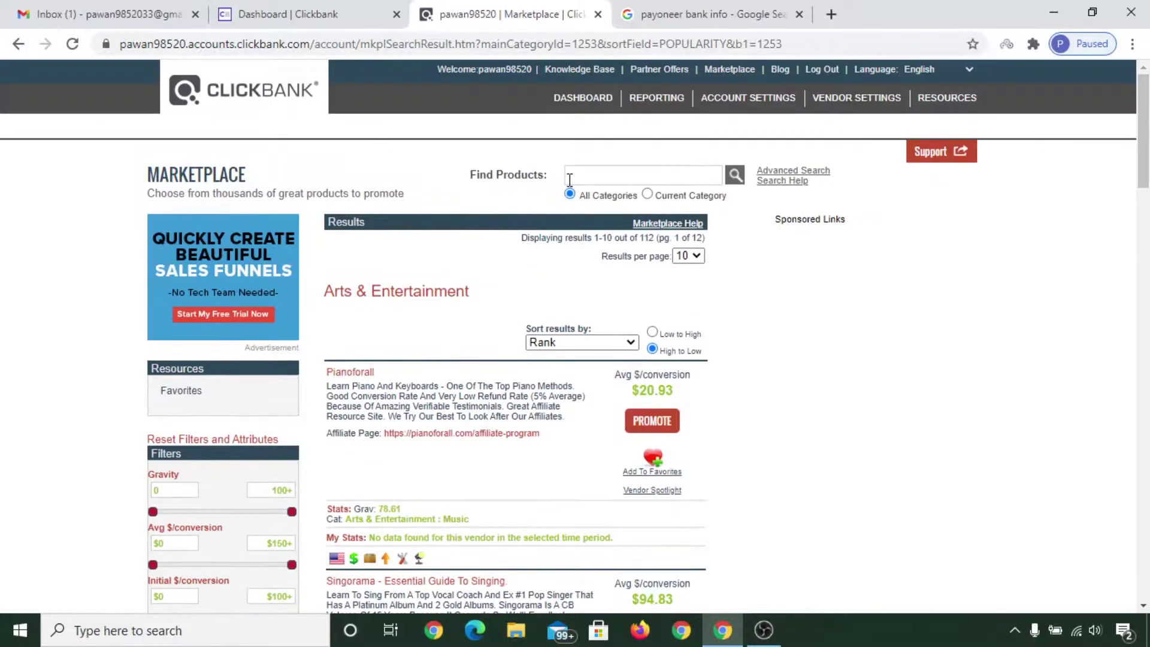
- Expand the Self-Help category and look through its Dating Guides subcategory
click(595, 173)
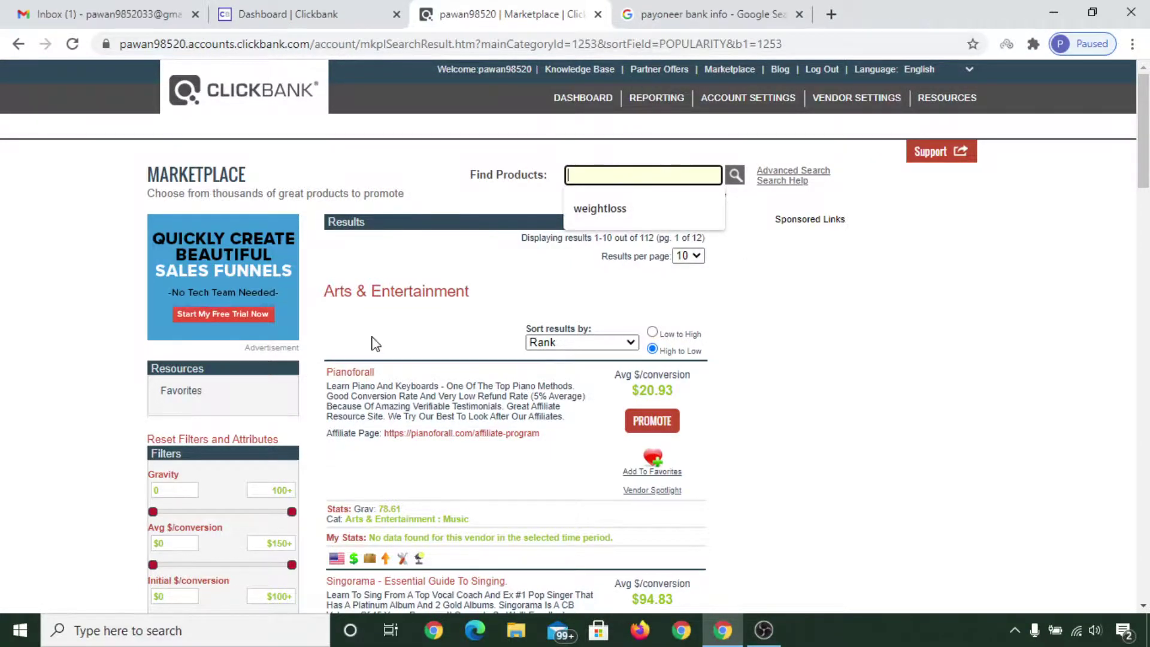
scroll(448, 321, down, 20)
scroll(147, 318, up, 2)
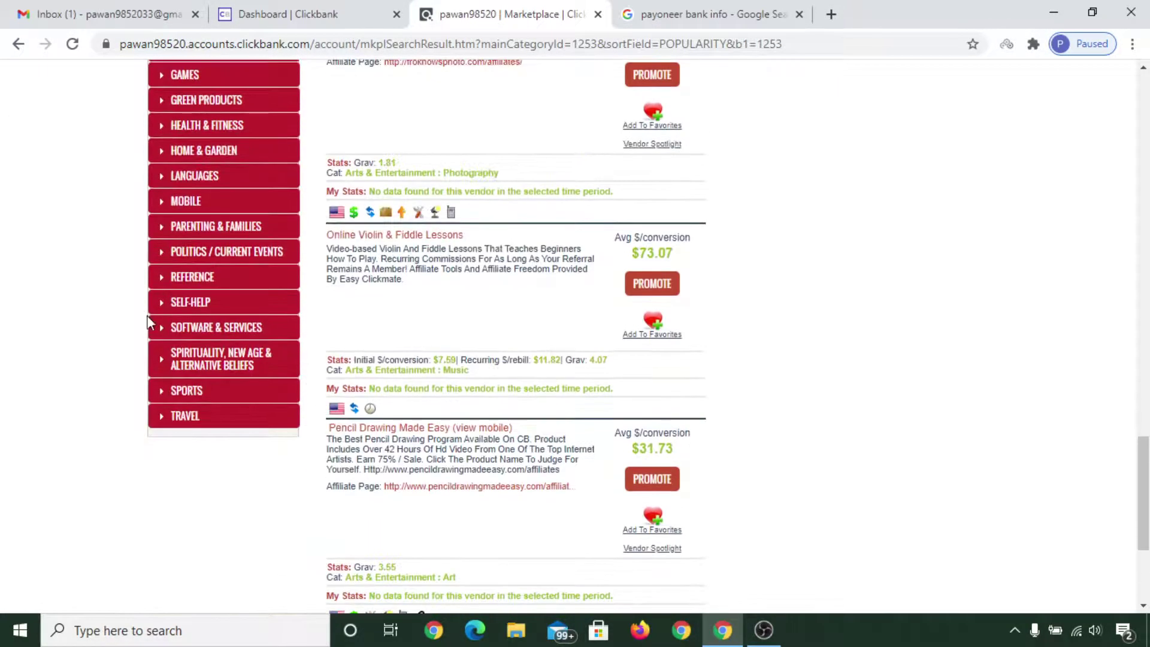
click(157, 303)
scroll(158, 303, up, 5)
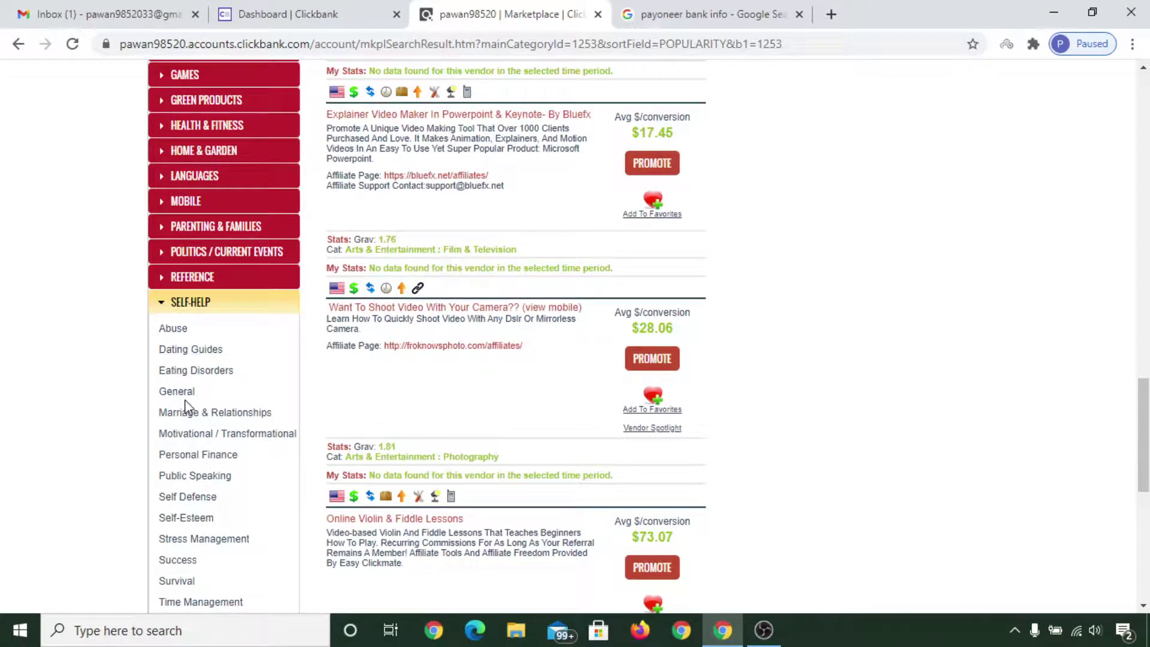
click(198, 352)
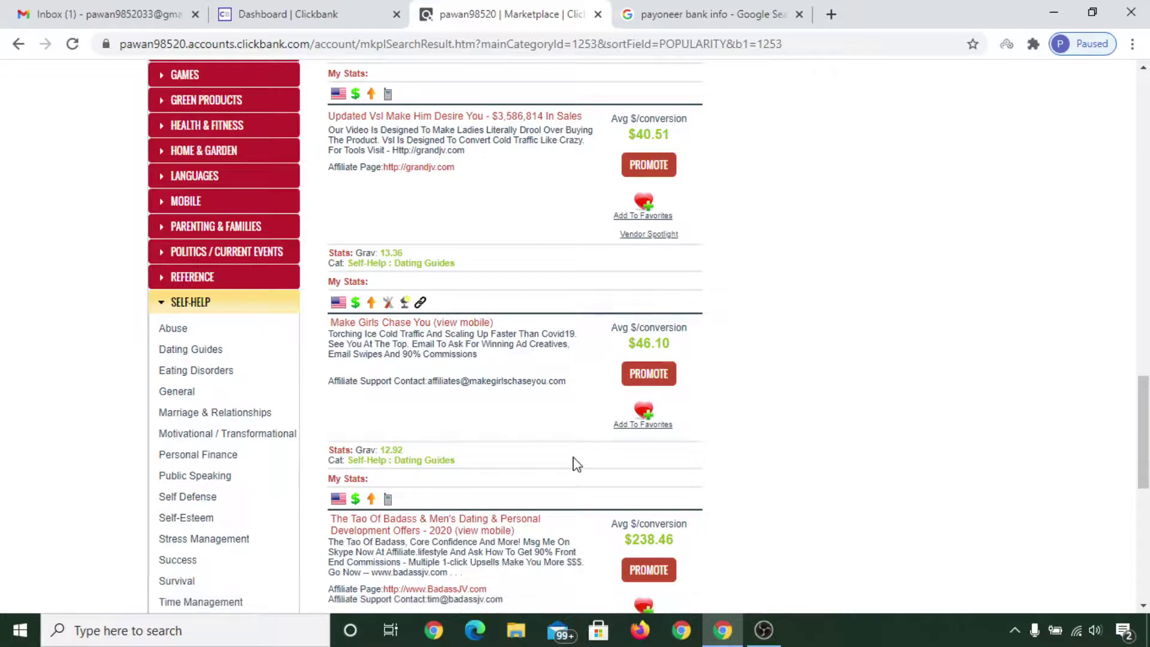
scroll(542, 462, down, 2)
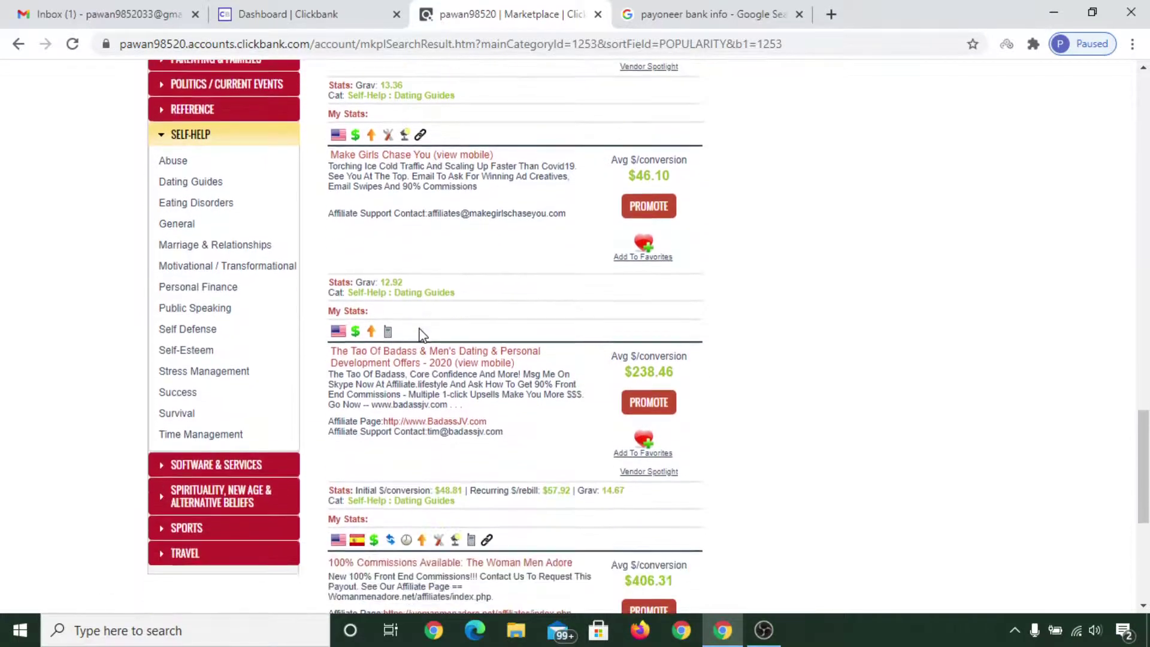
scroll(299, 327, down, 1)
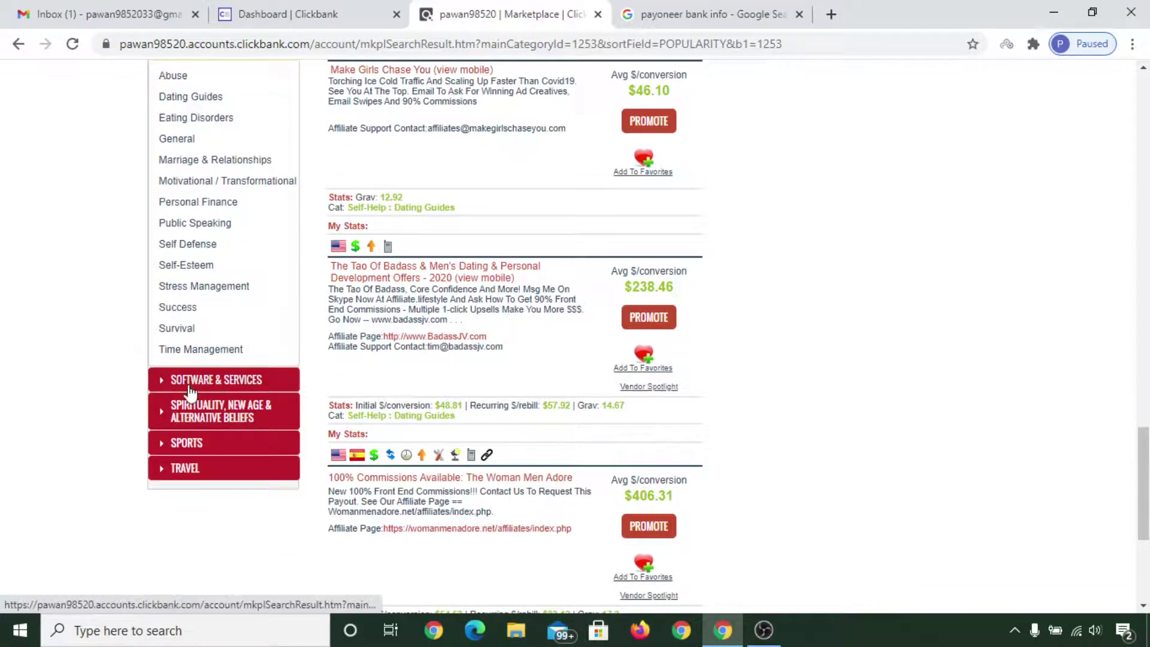
click(162, 384)
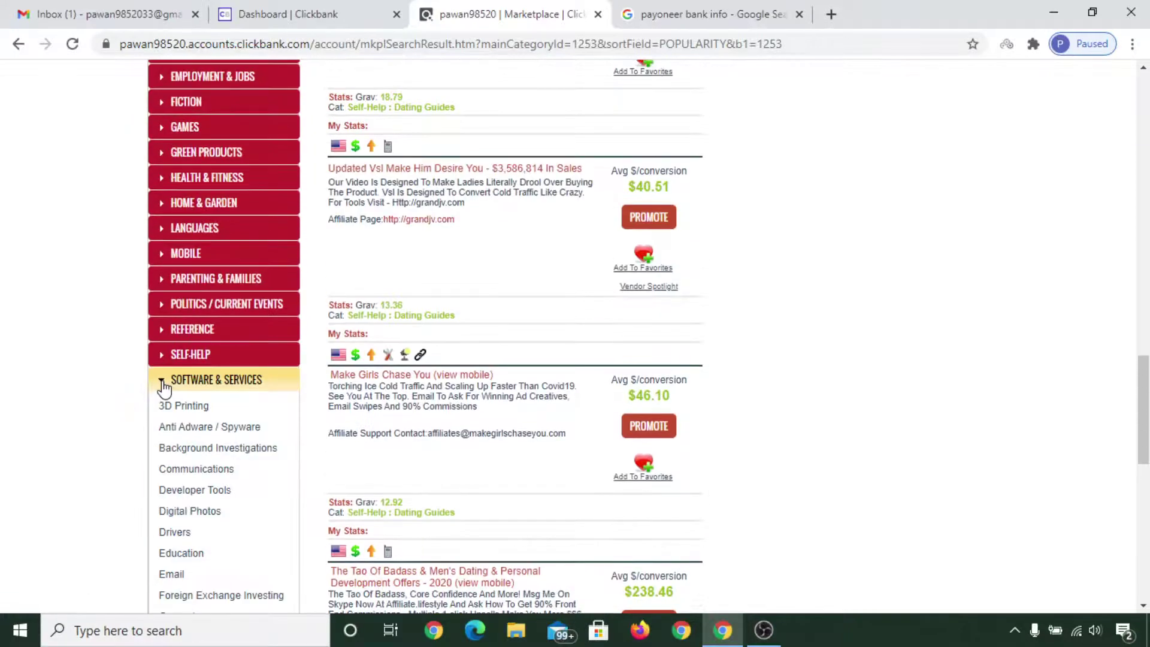
click(161, 356)
scroll(293, 390, down, 3)
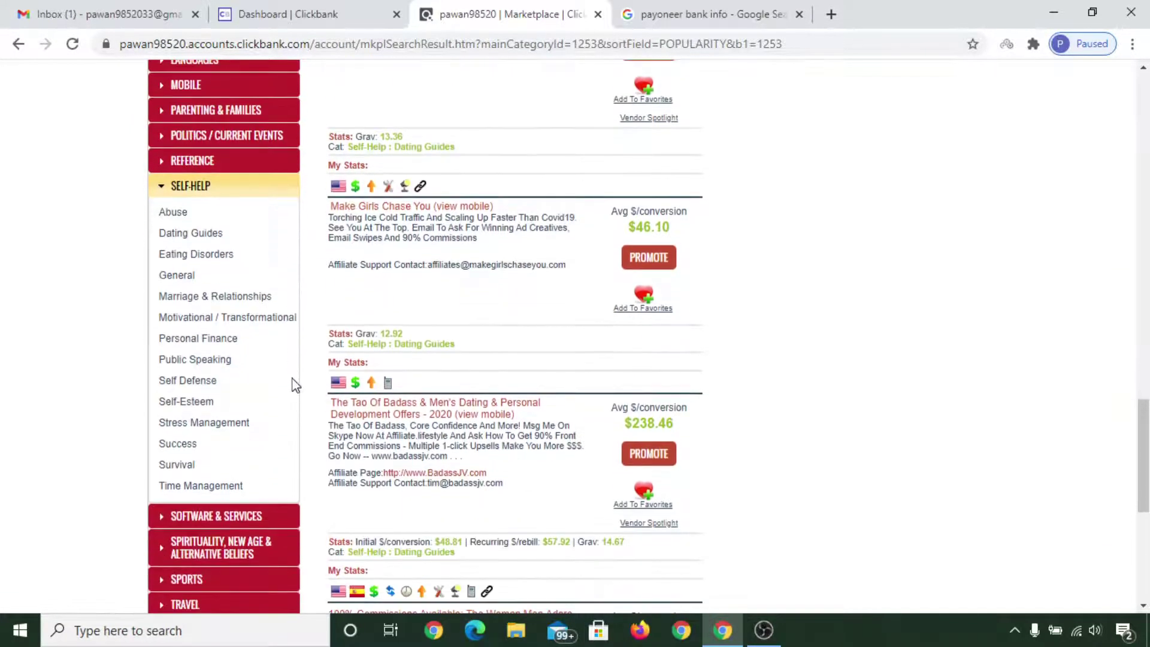
- Show the 155 Marriage & Relationships offers sorted by Gravity, led by His Secret Obsession
click(243, 296)
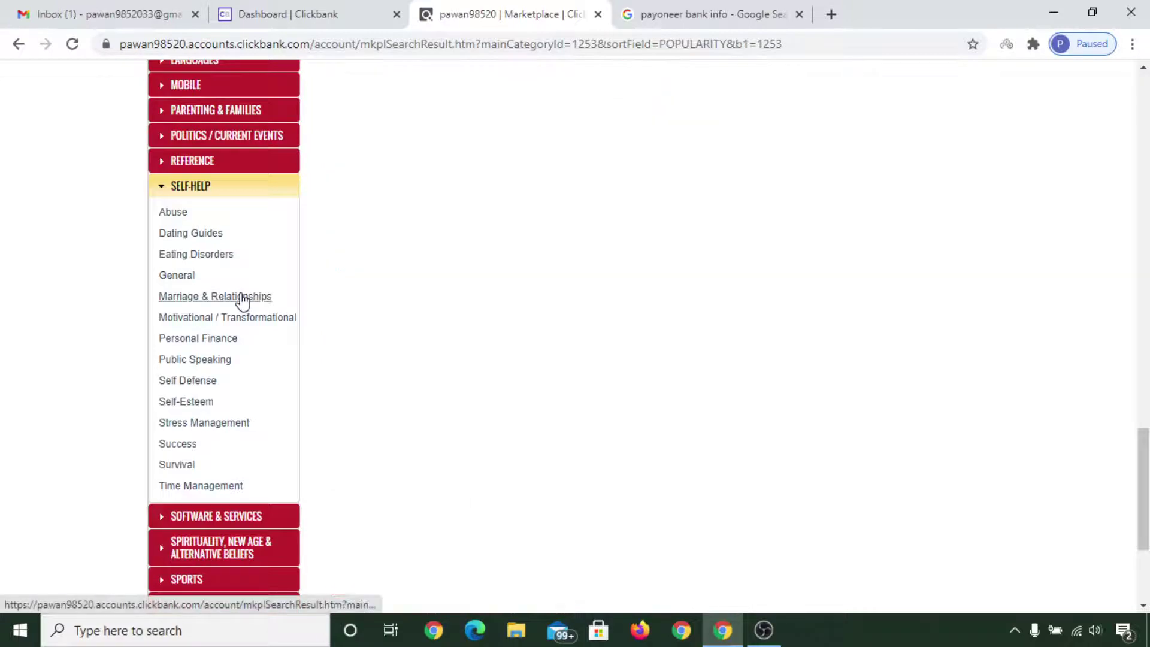
scroll(791, 353, up, 10)
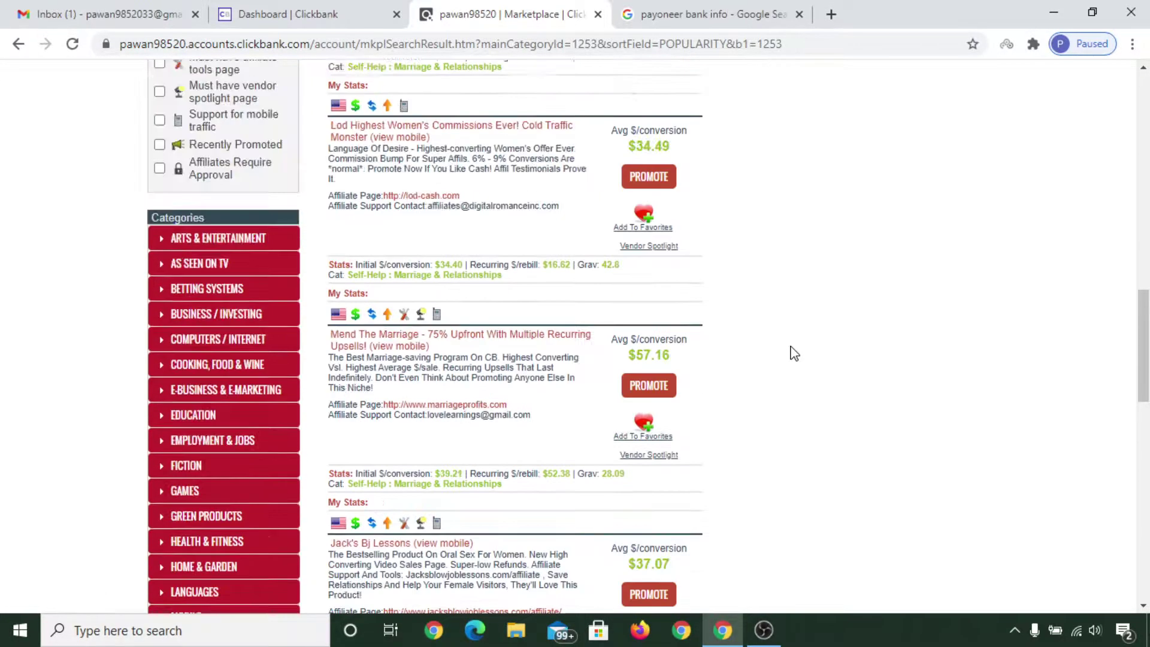
scroll(794, 354, up, 10)
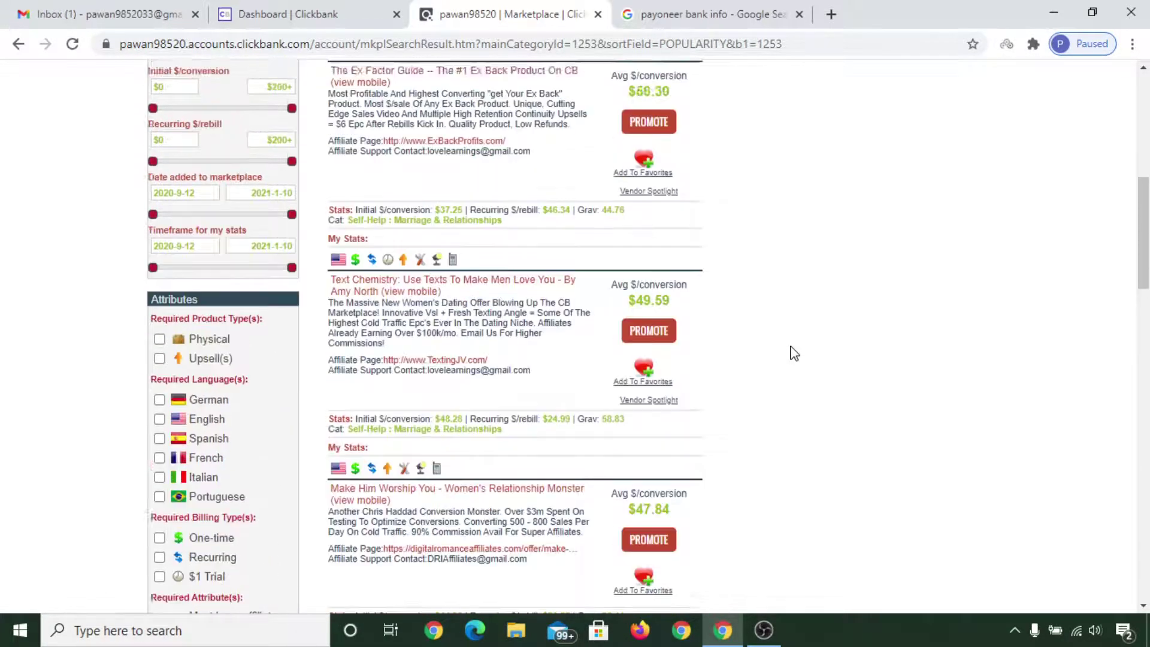
scroll(795, 354, up, 6)
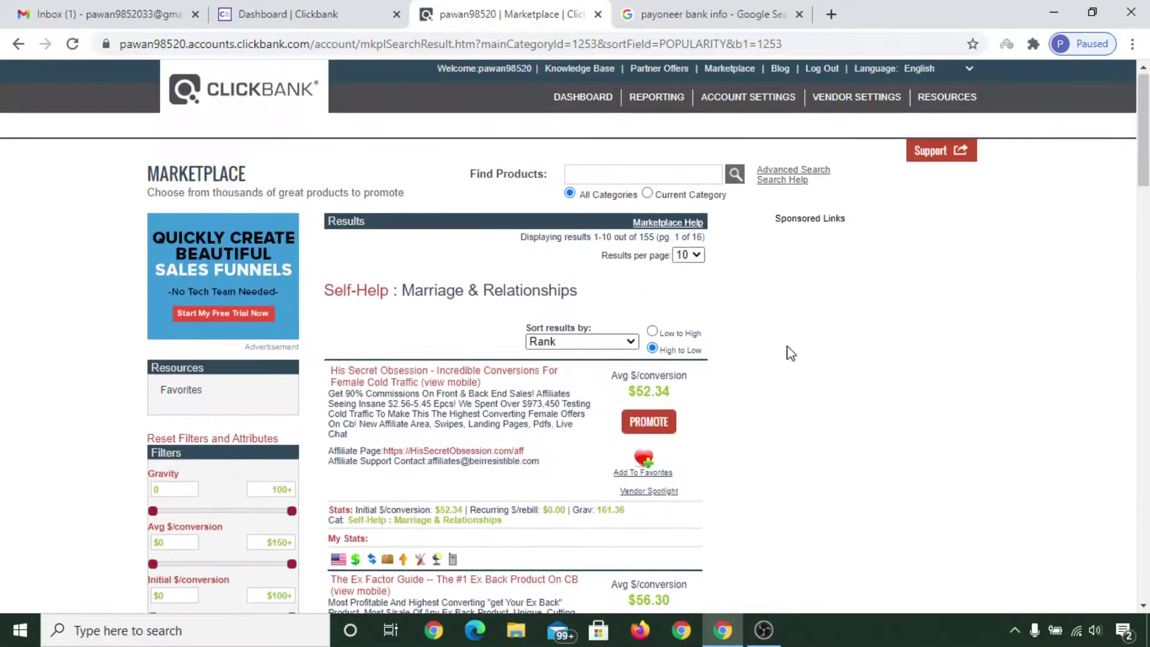
click(588, 341)
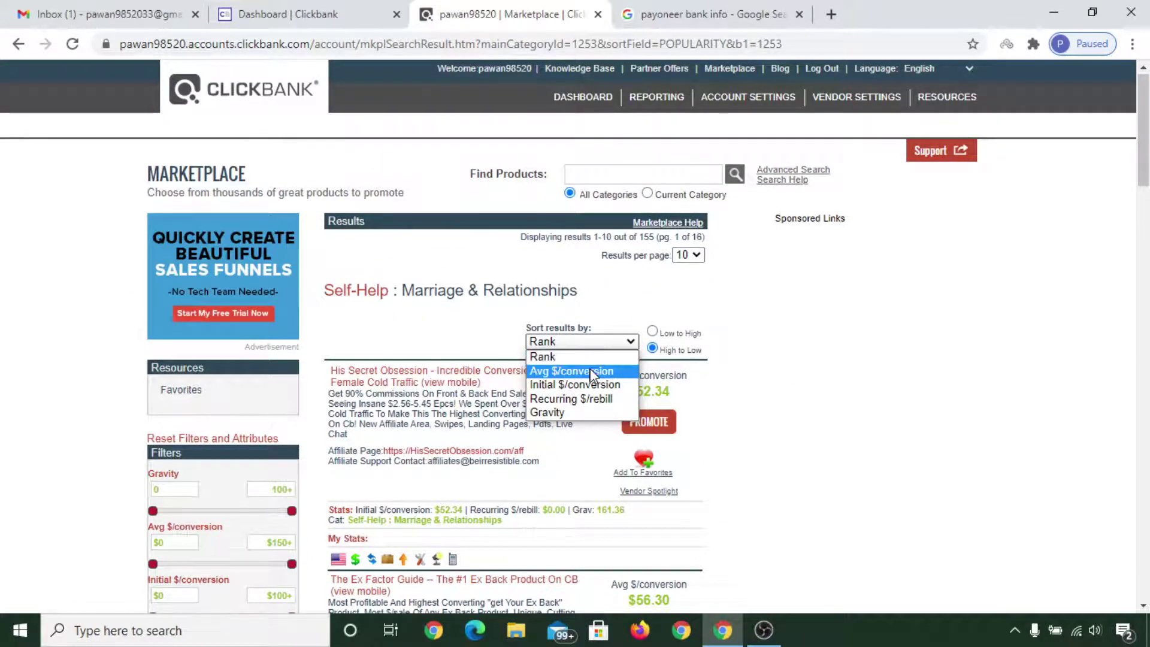
click(580, 413)
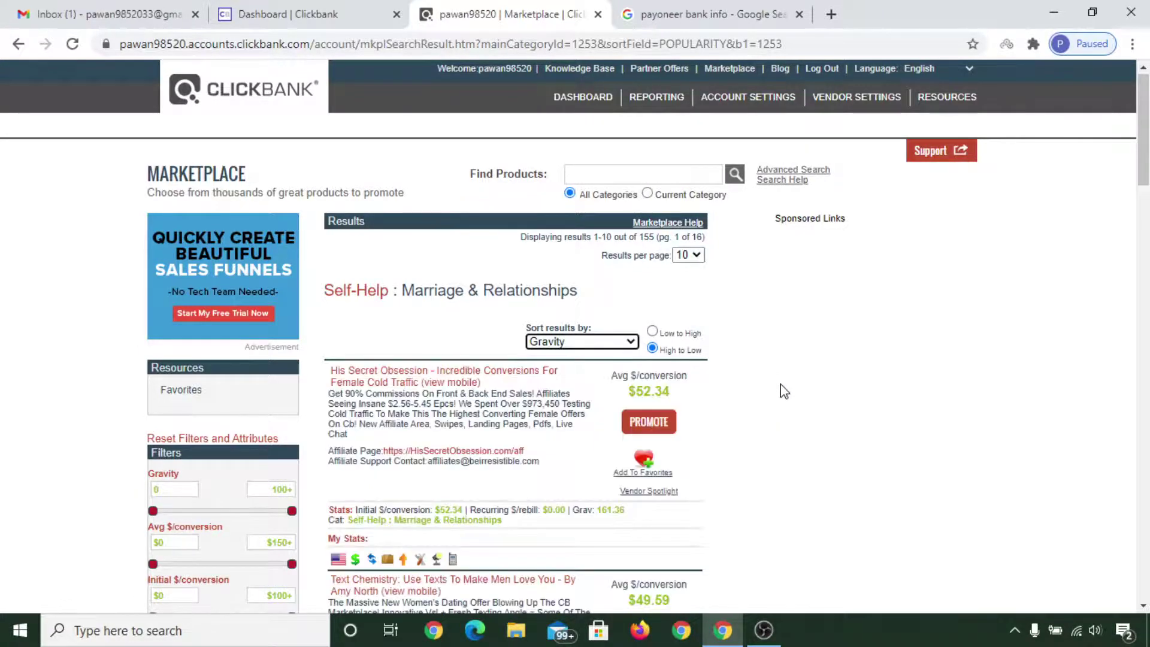
scroll(765, 378, down, 1)
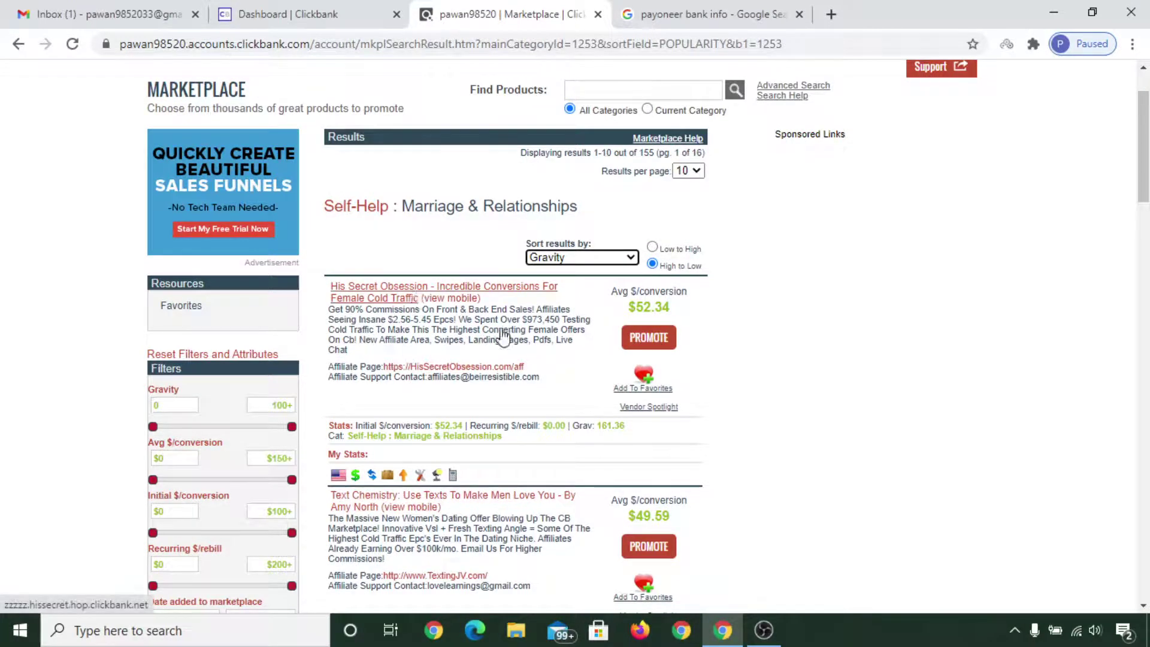
- Generate the His Secret Obsession HopLink at 75% commission and copy its URL
click(649, 338)
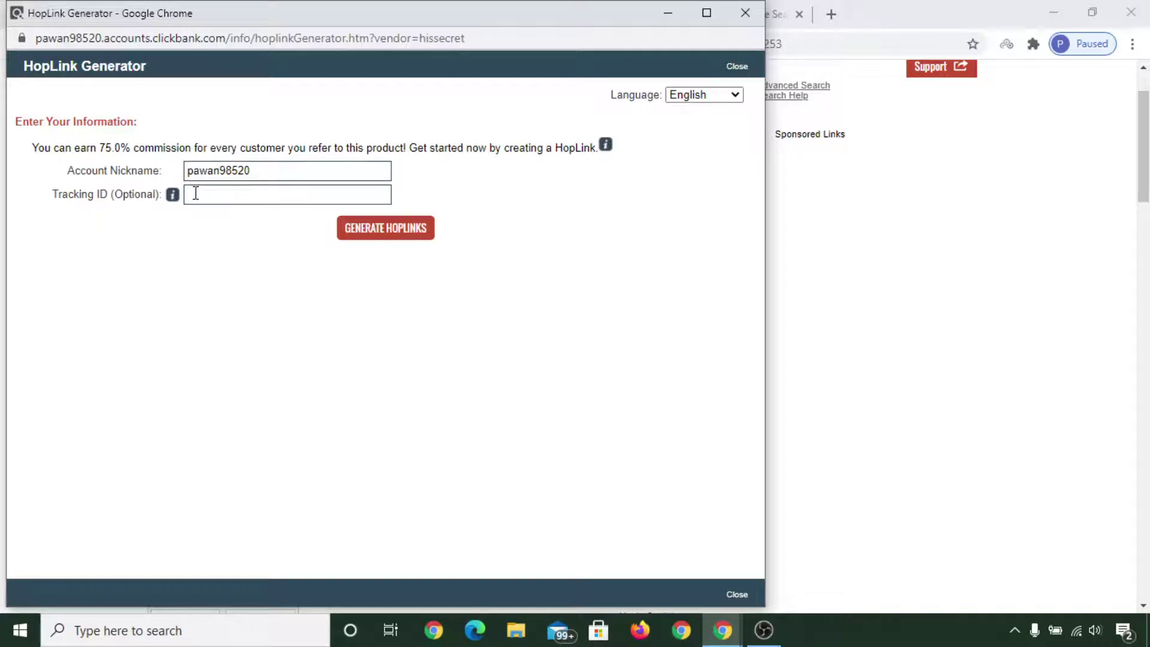
click(410, 236)
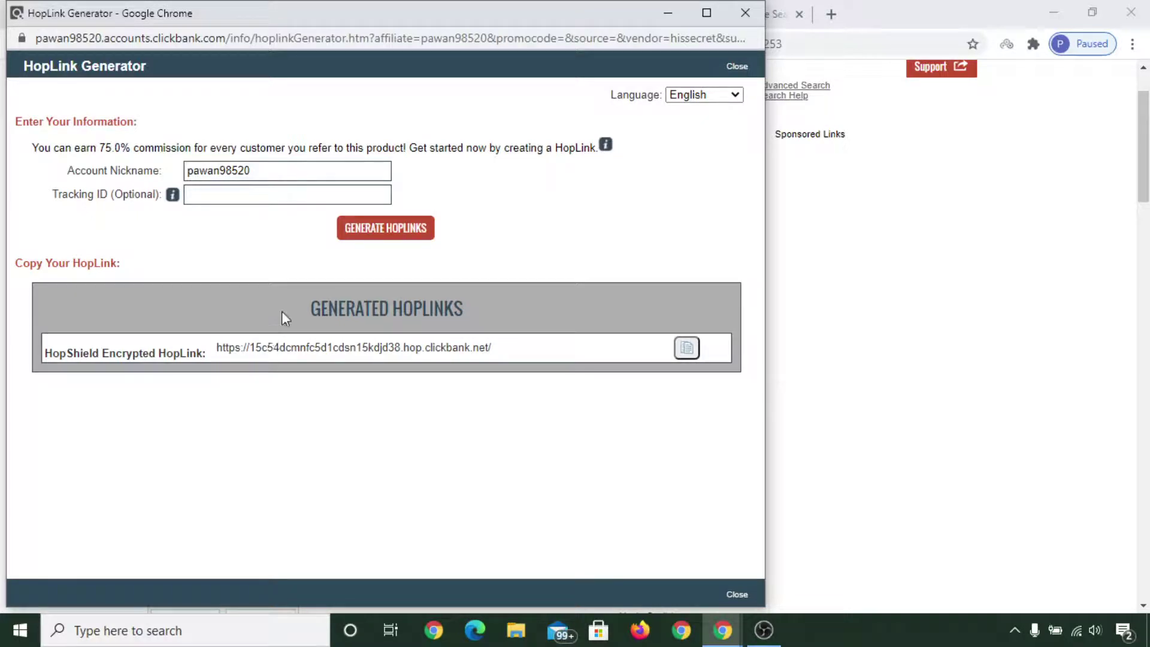
click(689, 349)
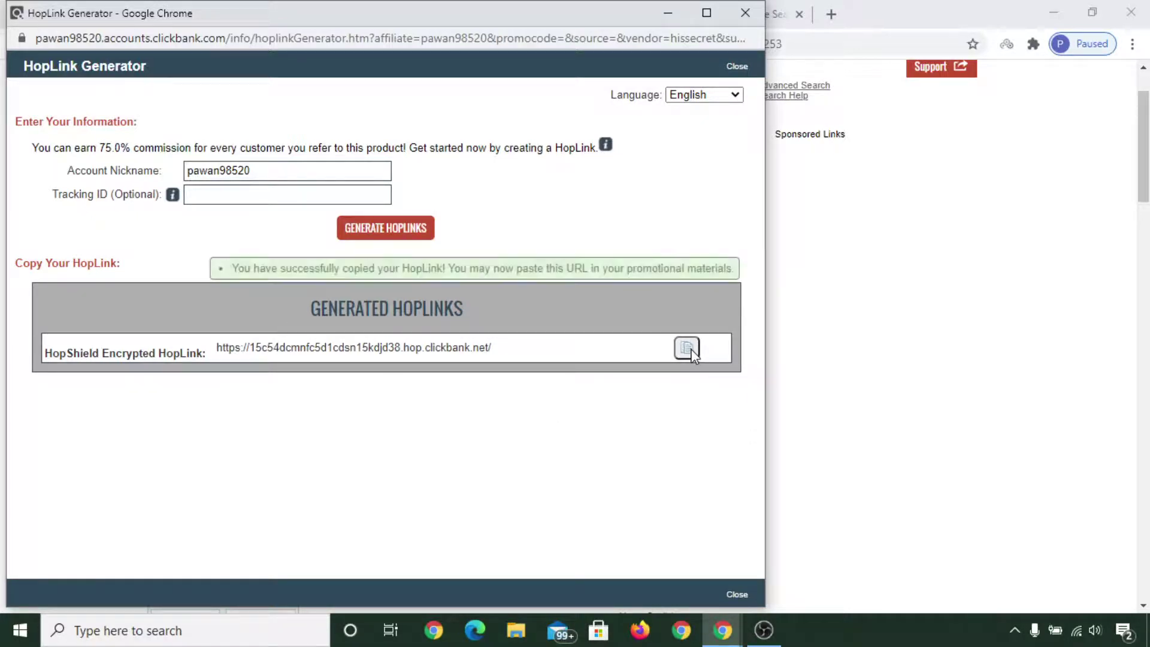
drag(490, 350, 230, 352)
drag(513, 372, 217, 353)
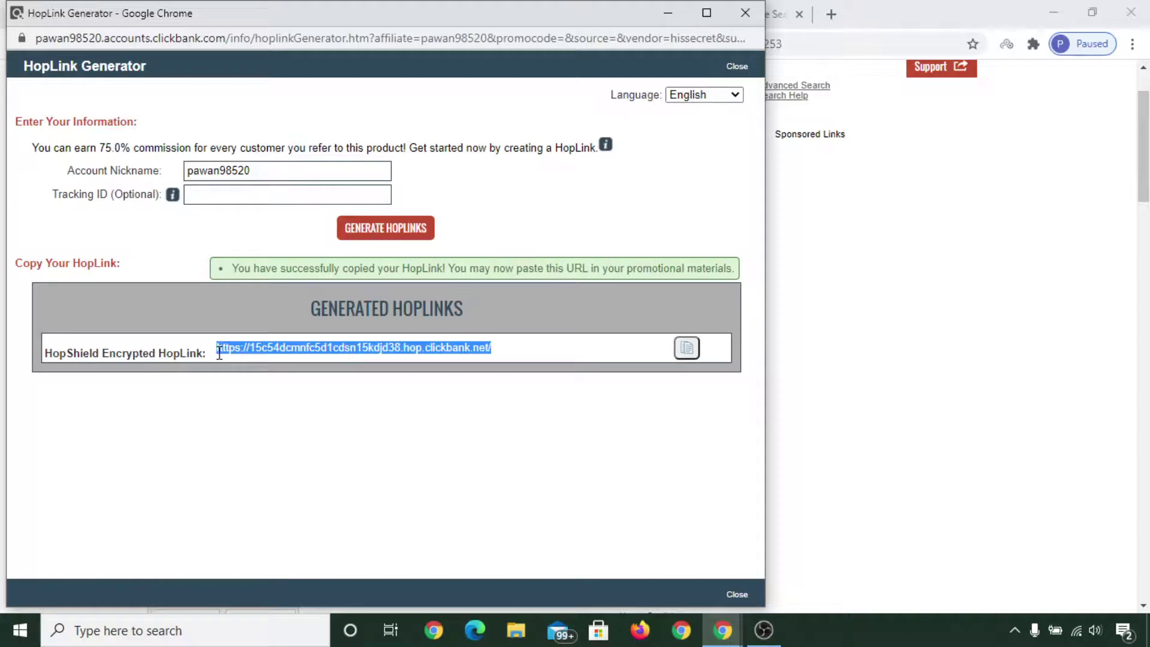
right_click(233, 350)
click(249, 363)
- Load the '/cpa-marketing-course' address in a new tab to show 'CPA Marketing With PPC Advertising'
click(831, 14)
text(pawa)
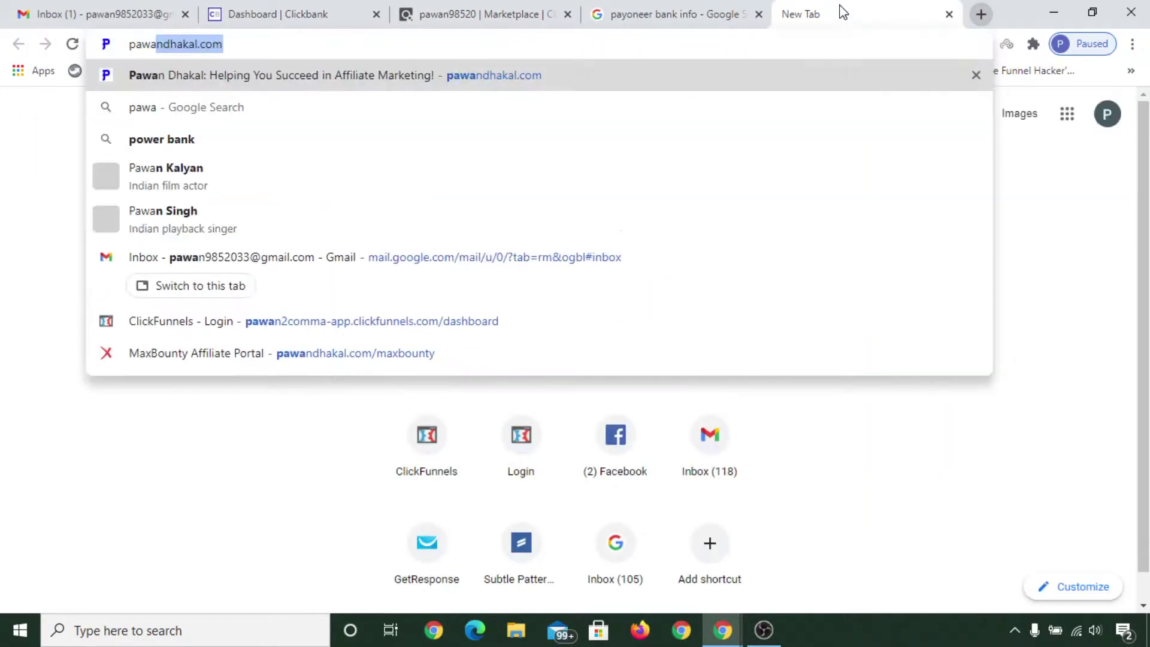
key(Right)
text(/cpa)
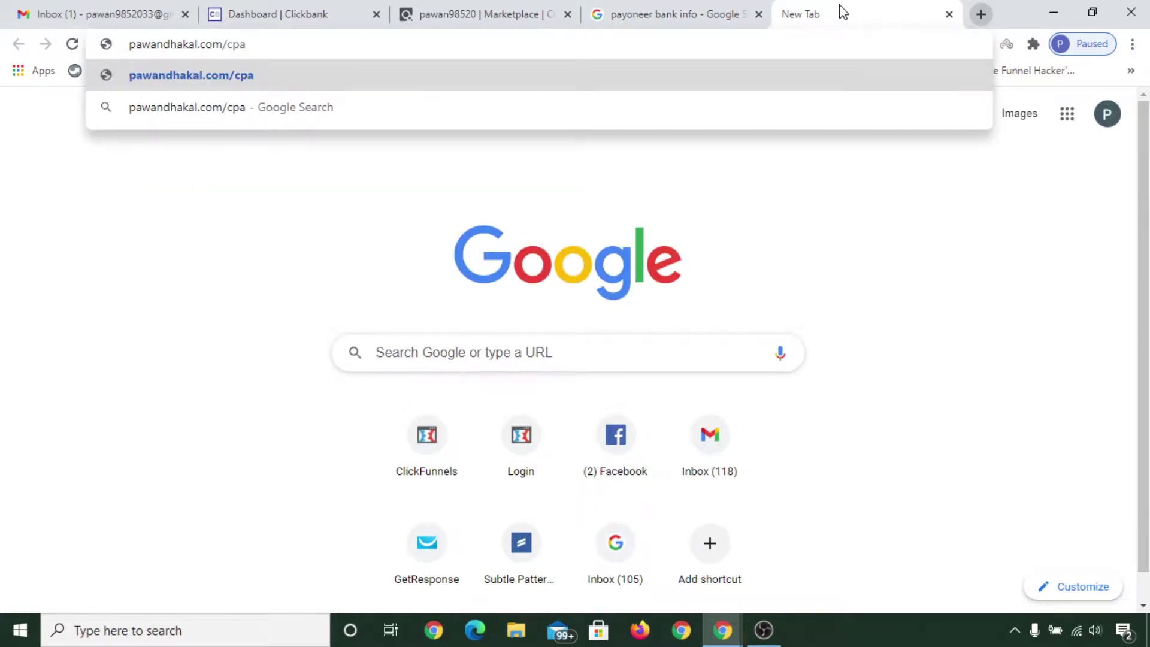
text(-marketing-course)
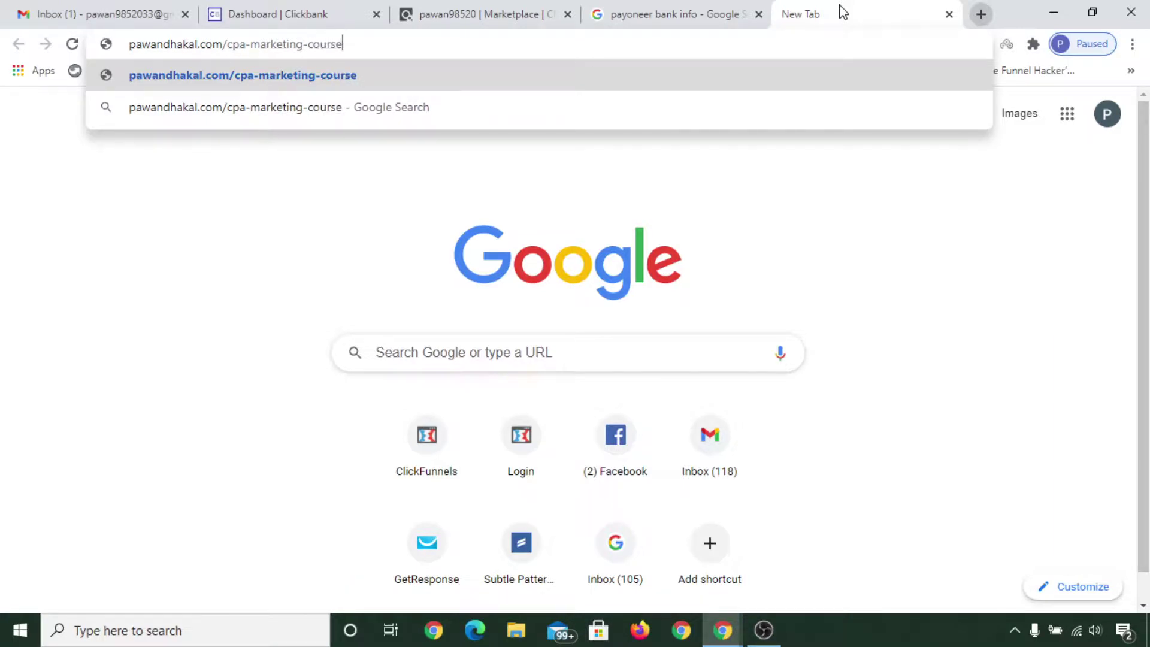
key(Return)
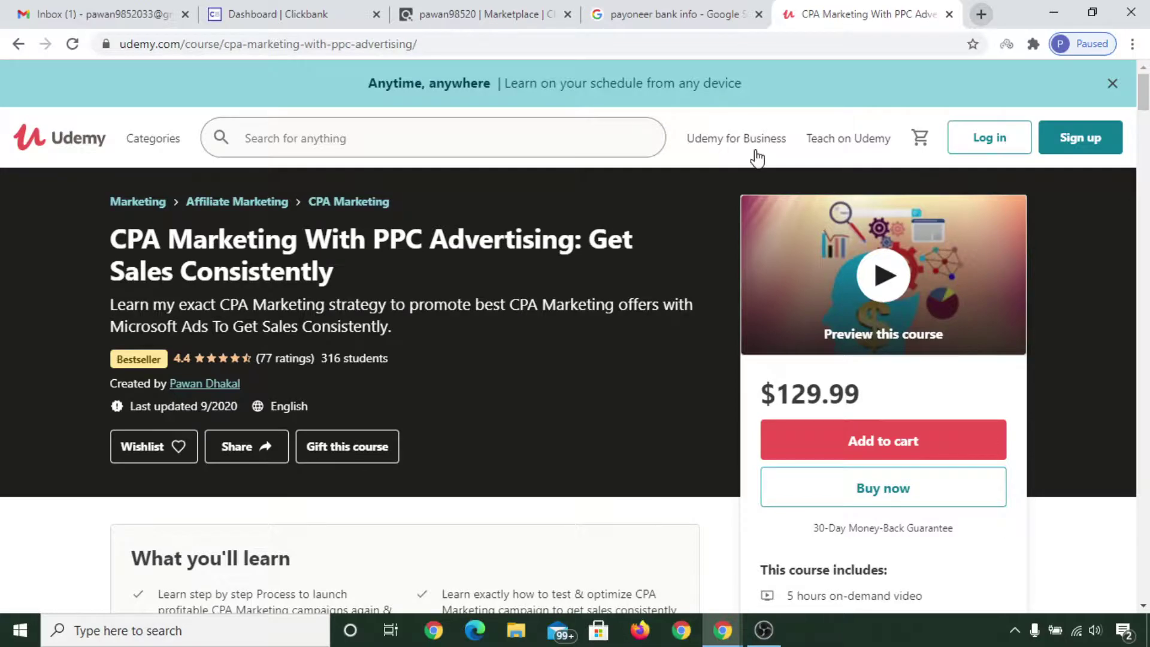
- Scroll the CPA Marketing course page down past the description to the student reviews
scroll(767, 180, down, 4)
scroll(509, 460, up, 4)
scroll(510, 460, down, 15)
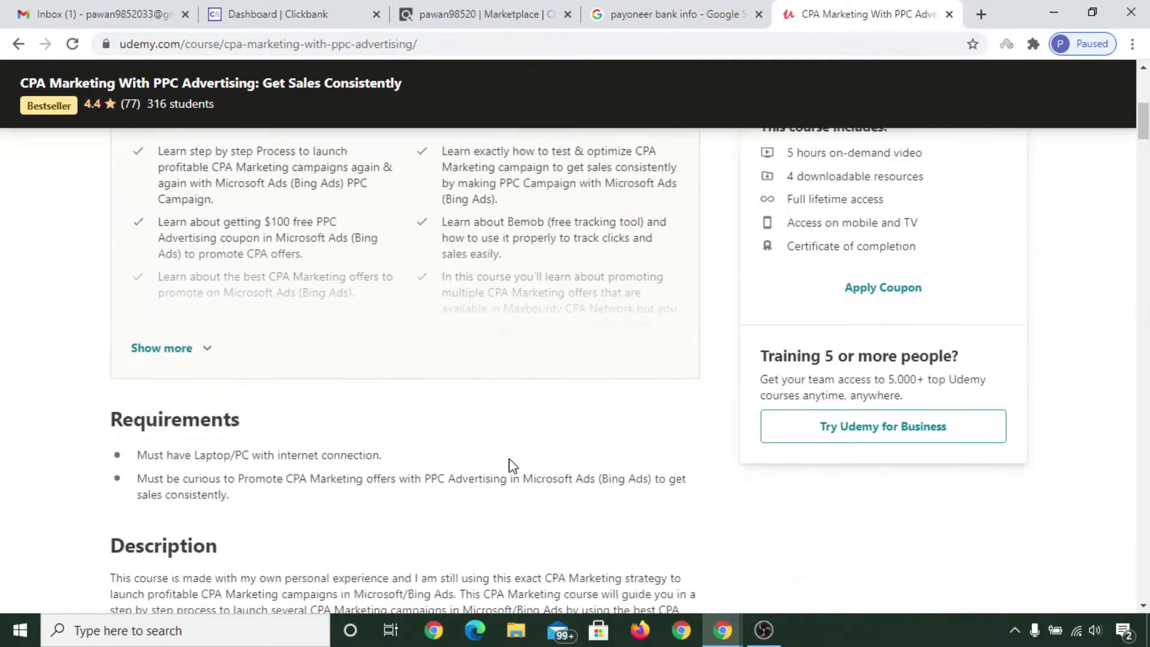
scroll(511, 465, down, 15)
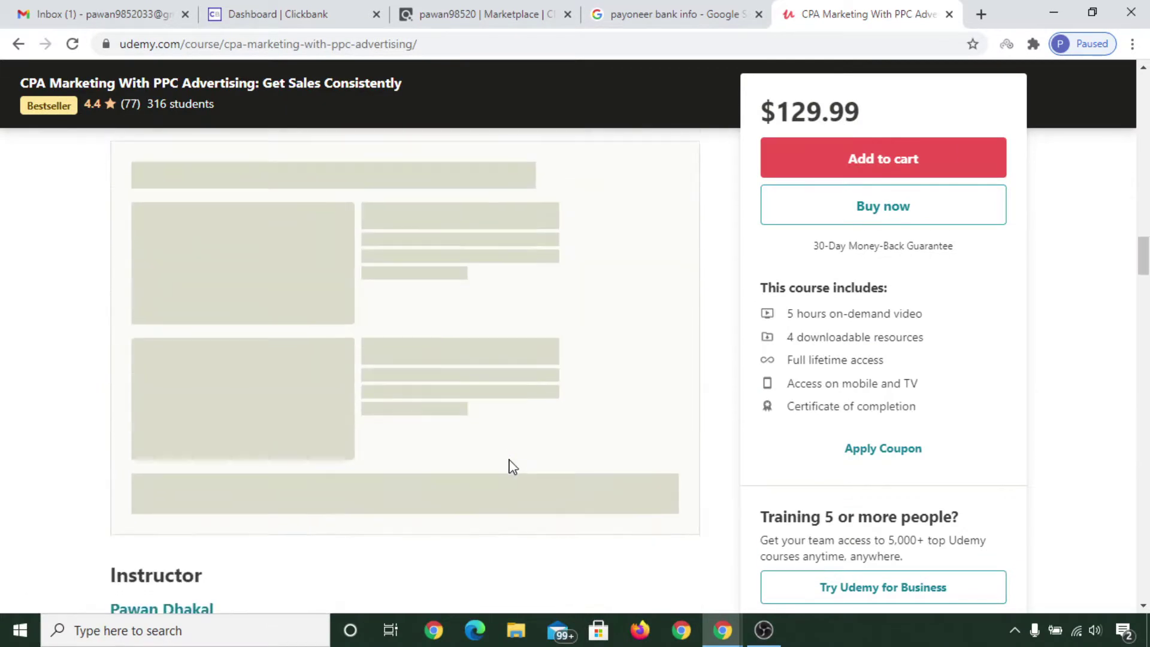
scroll(511, 460, down, 6)
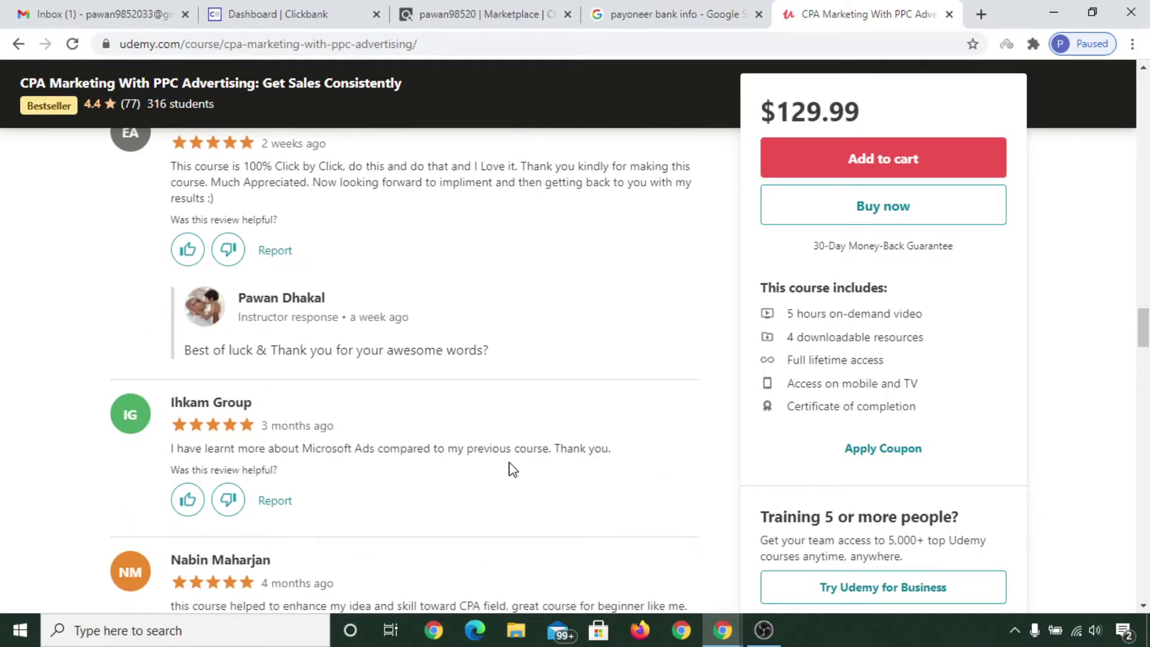
scroll(510, 468, down, 3)
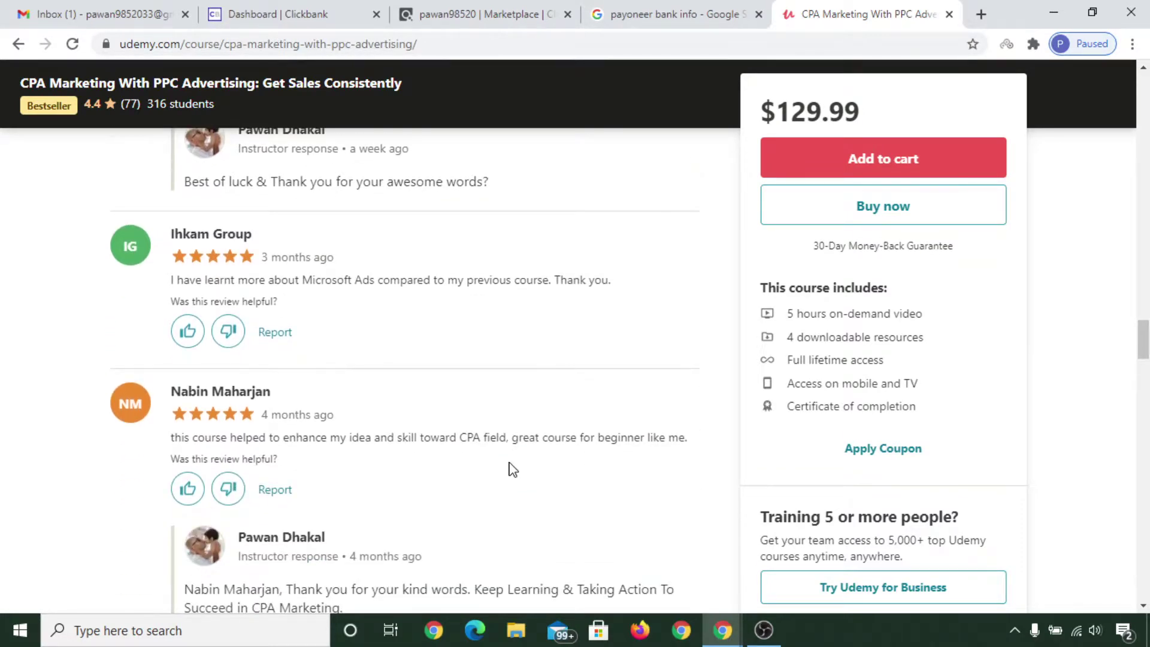
scroll(513, 469, down, 3)
scroll(510, 468, down, 3)
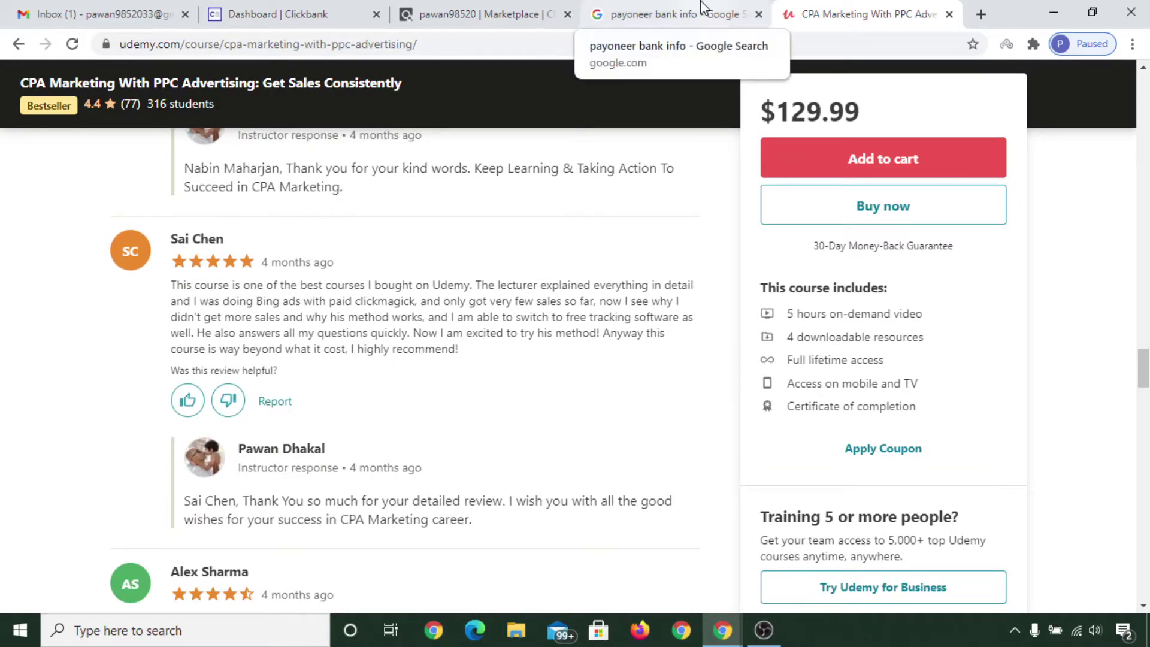
- Switch back to the ClickBank Marketplace tab showing His Secret Obsession on top
click(550, 12)
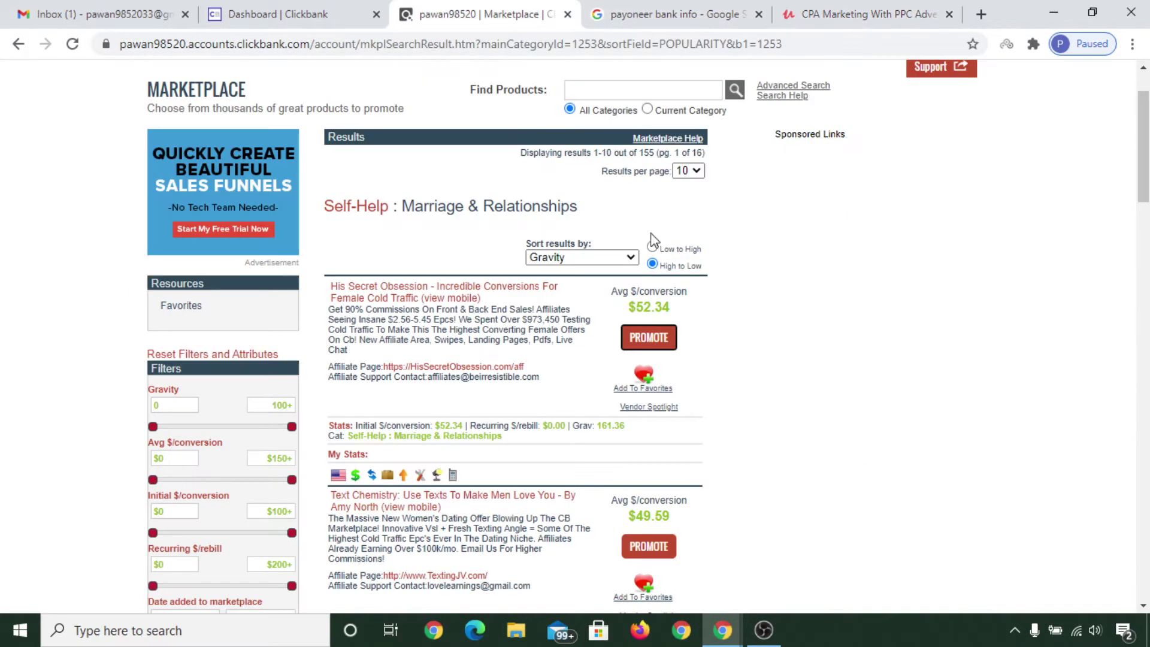